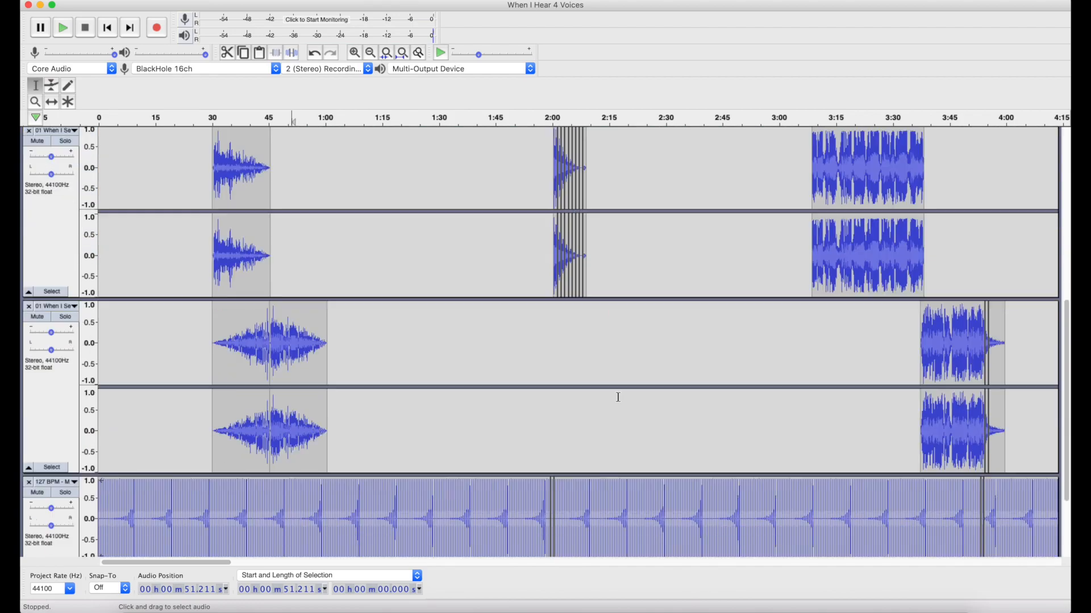
Select a stretch of about 58 seconds in the first track, starting at about 0:58.
scroll(618, 397, up, 10)
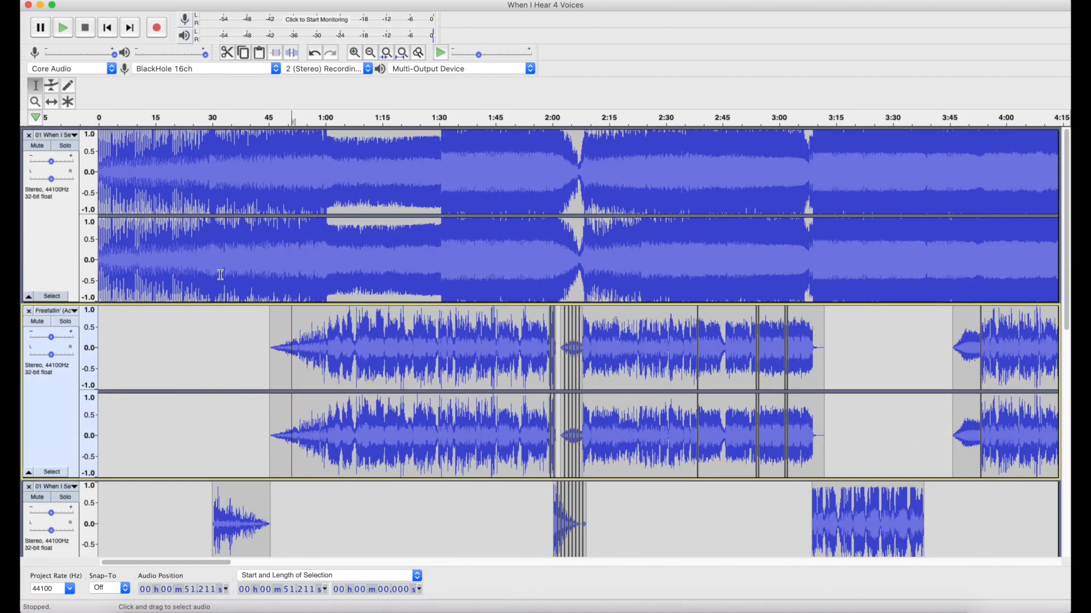
scroll(221, 275, up, 3)
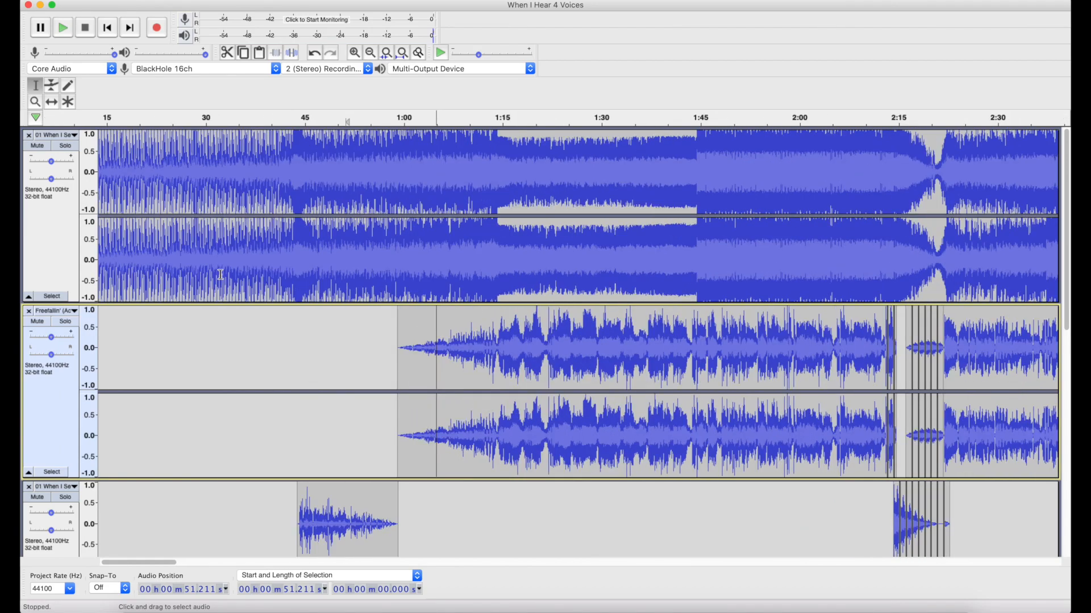
drag(232, 264, 823, 240)
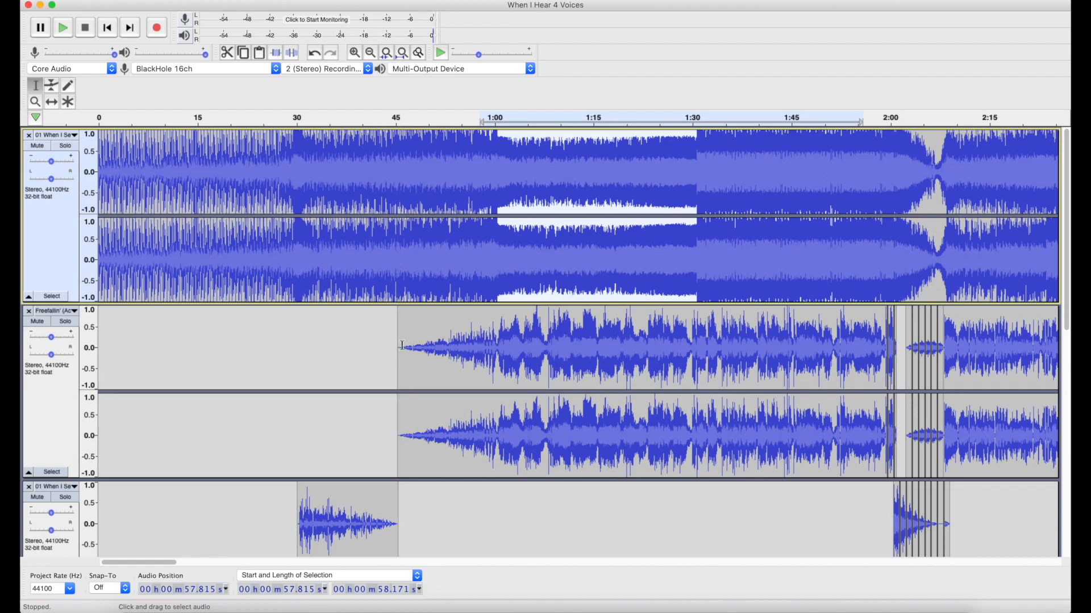
Highlight about 1 min 18 s of the 127 BPM track from about 0:09, inspect its beats up close and clear the selection.
scroll(402, 346, down, 10)
drag(158, 419, 665, 415)
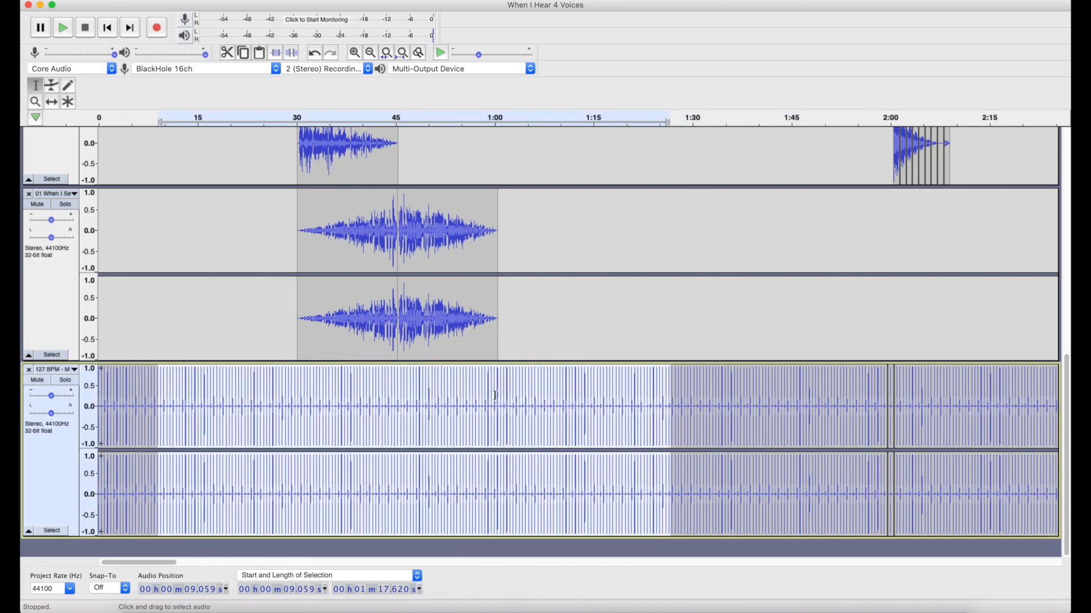
scroll(495, 395, up, 3)
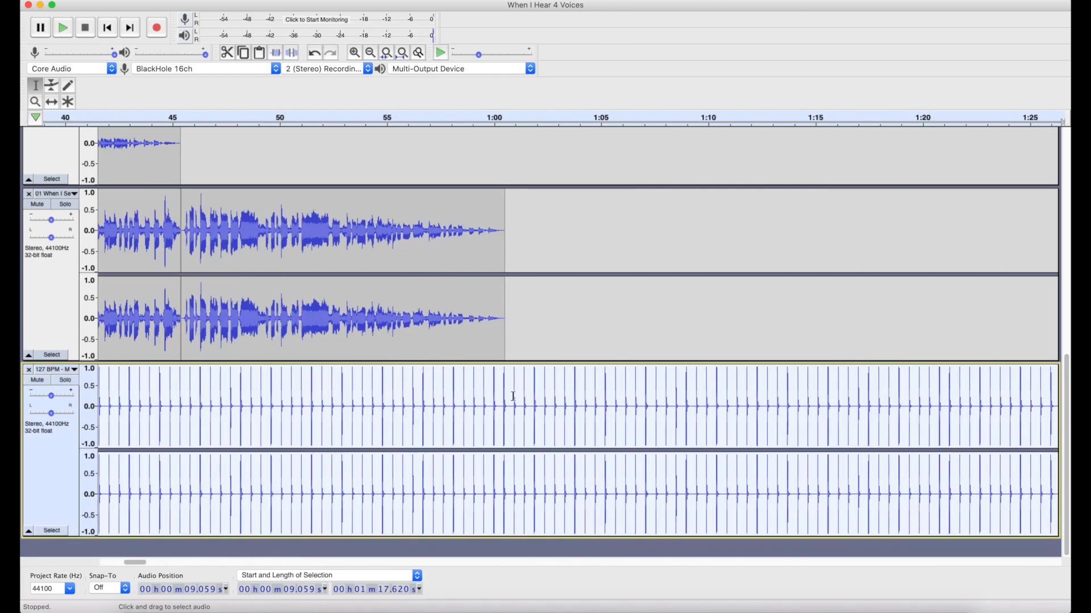
click(514, 396)
scroll(514, 396, left, 10)
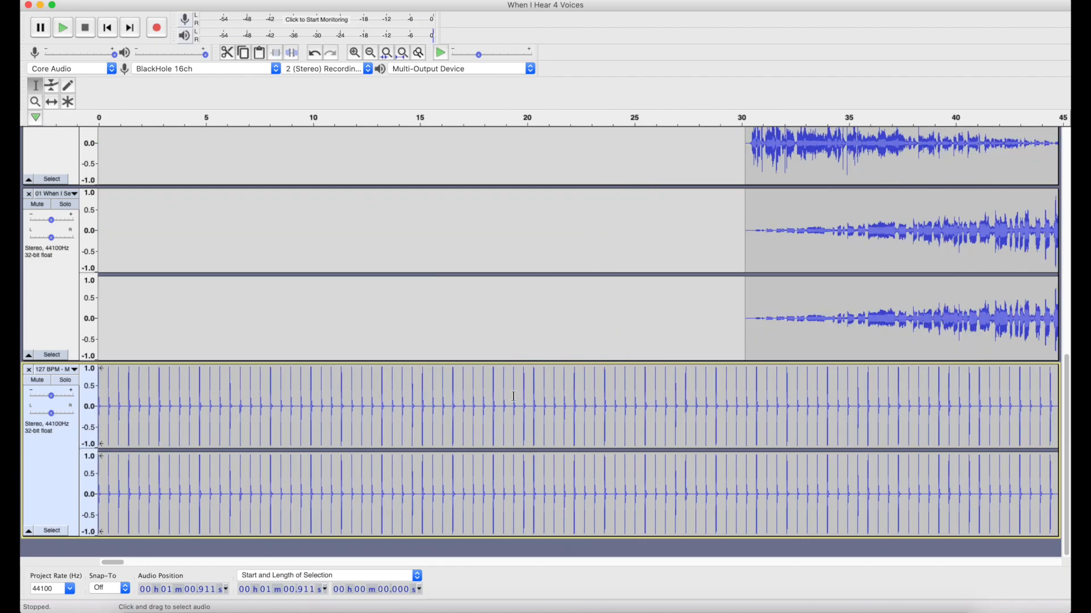
Return the playback position to the start of the project and play the mix.
scroll(514, 396, up, 8)
click(114, 323)
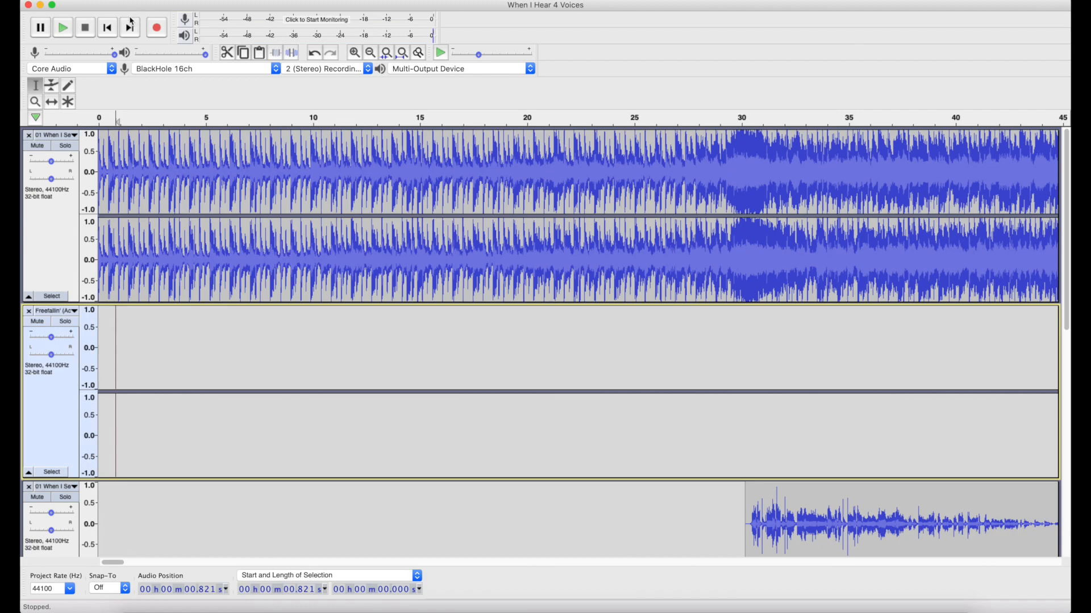
click(113, 29)
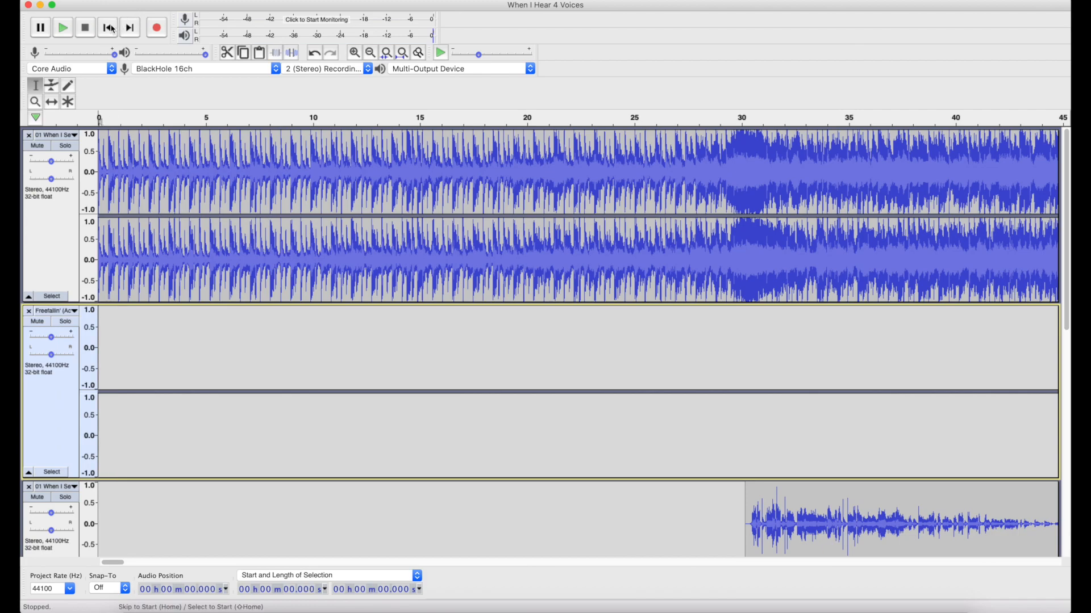
click(64, 35)
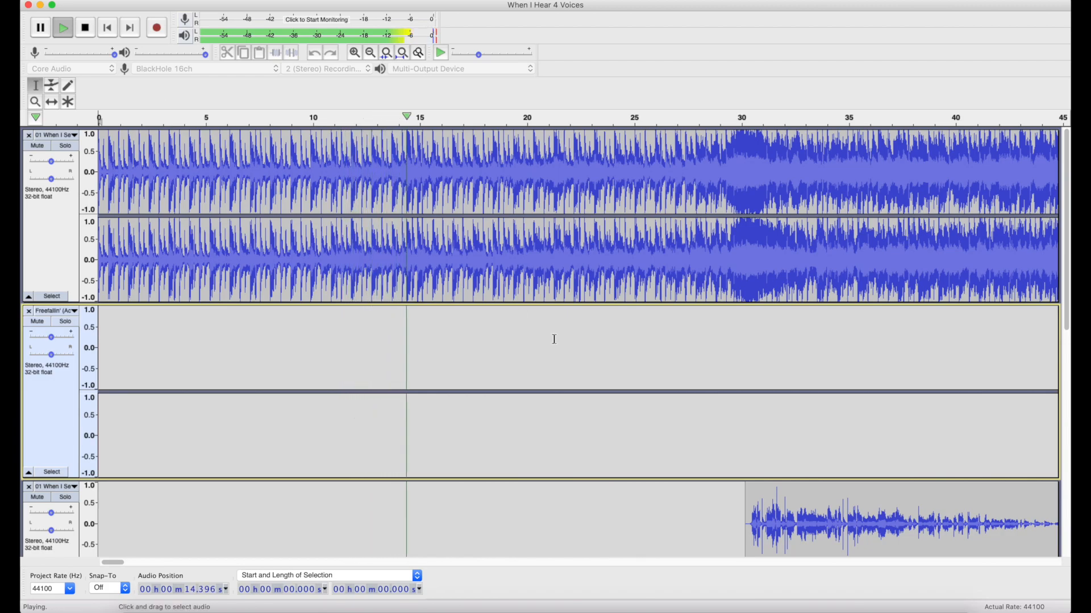
Follow the playback through the intro to about 0:58, examining how the fading vocal clips from 0:30 onwards overlap across the tracks.
scroll(554, 339, down, 5)
scroll(553, 339, right, 8)
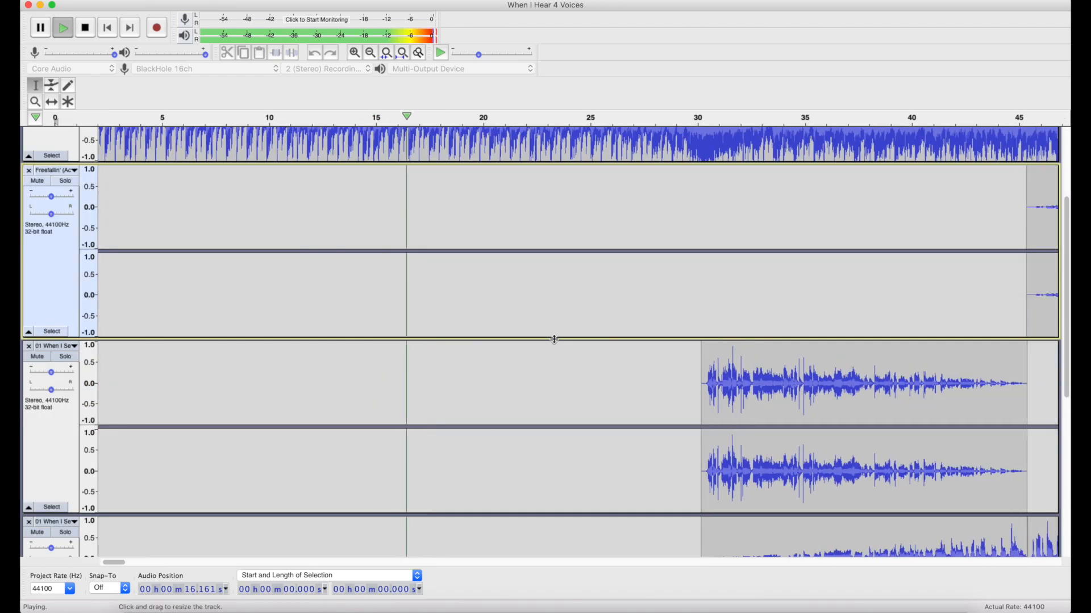
scroll(553, 339, left, 8)
scroll(554, 339, right, 4)
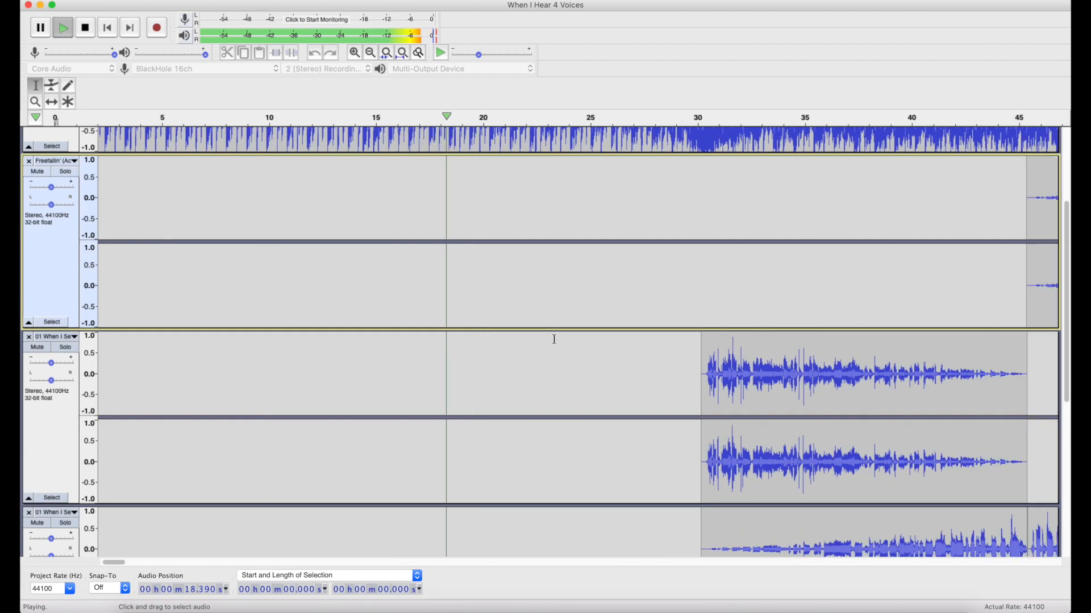
scroll(554, 339, down, 3)
scroll(554, 339, right, 5)
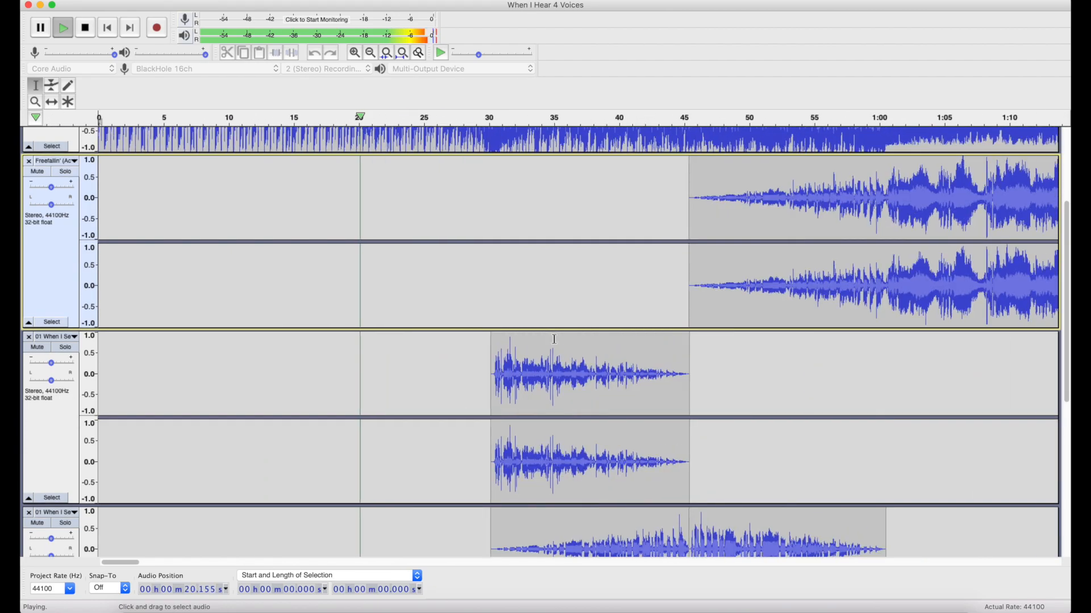
scroll(554, 339, down, 1)
scroll(554, 339, down, 1)
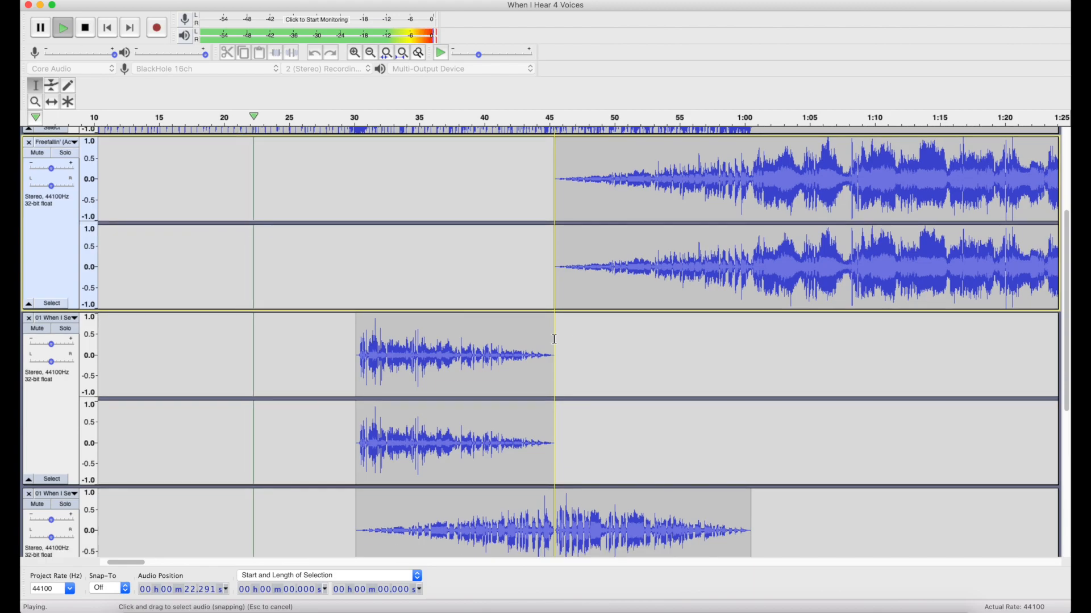
scroll(554, 339, right, 2)
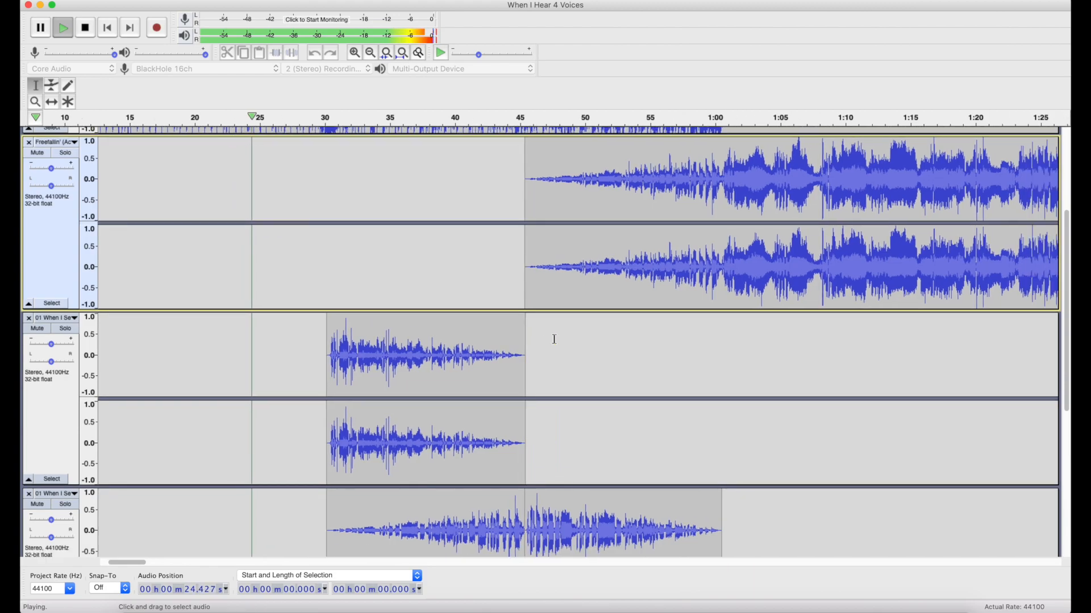
scroll(554, 339, up, 5)
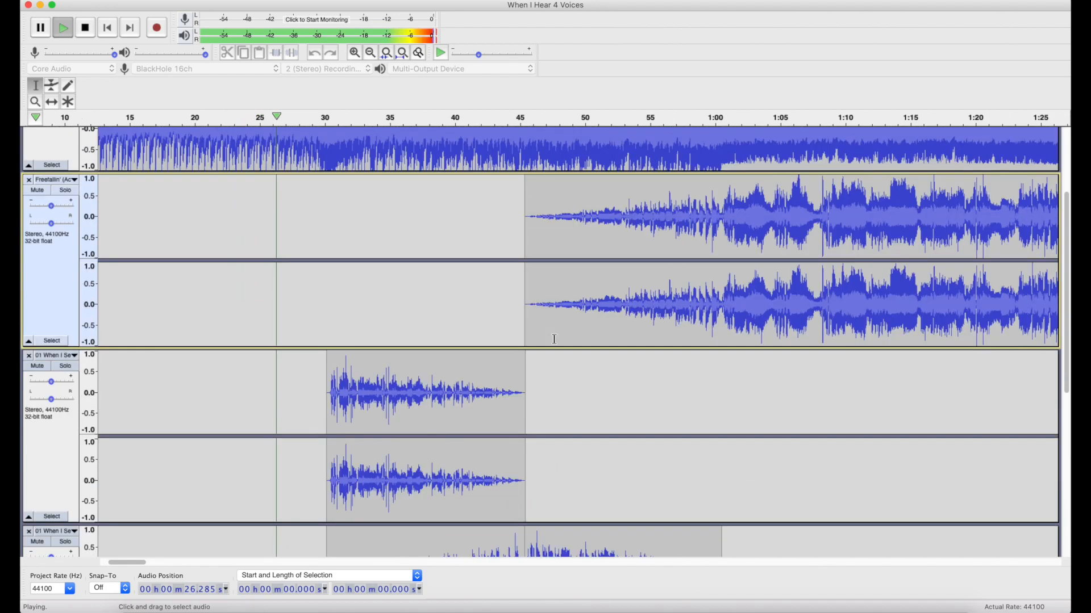
scroll(554, 339, right, 1)
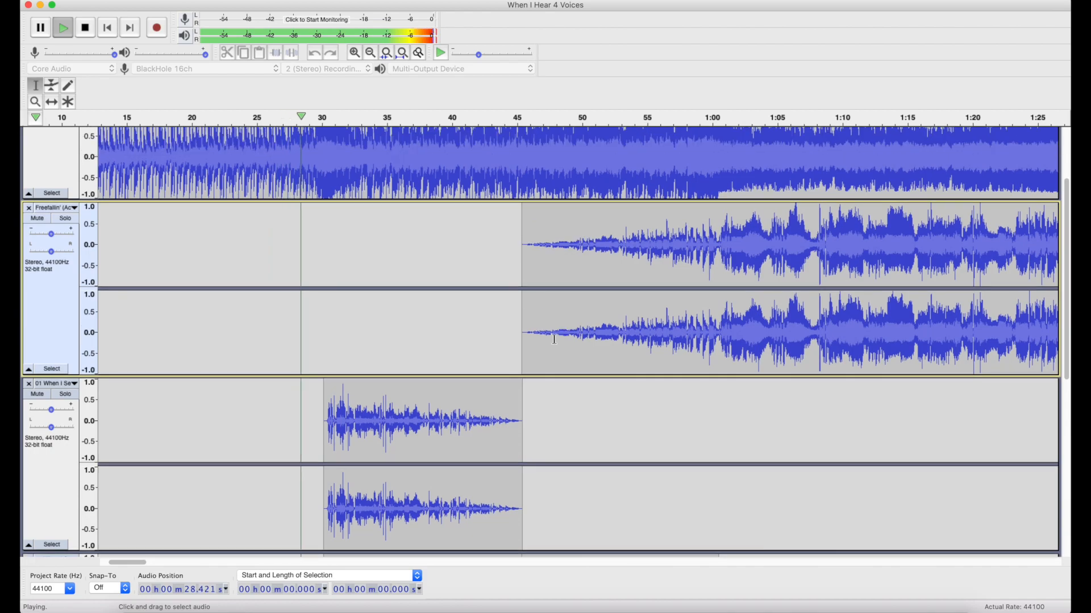
scroll(554, 339, down, 6)
scroll(554, 339, down, 1)
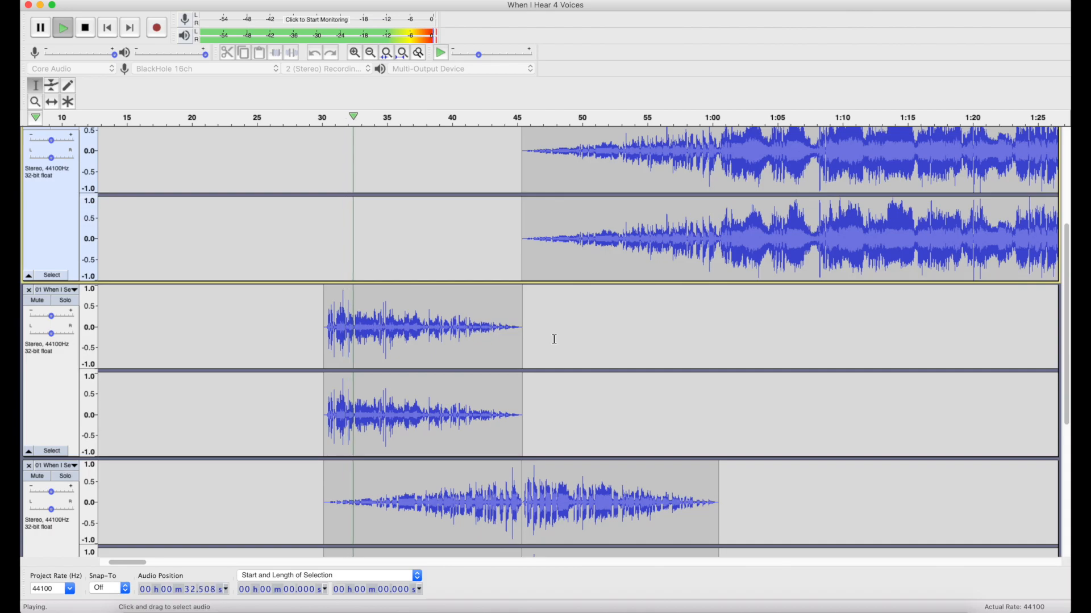
scroll(554, 339, down, 6)
scroll(554, 339, up, 3)
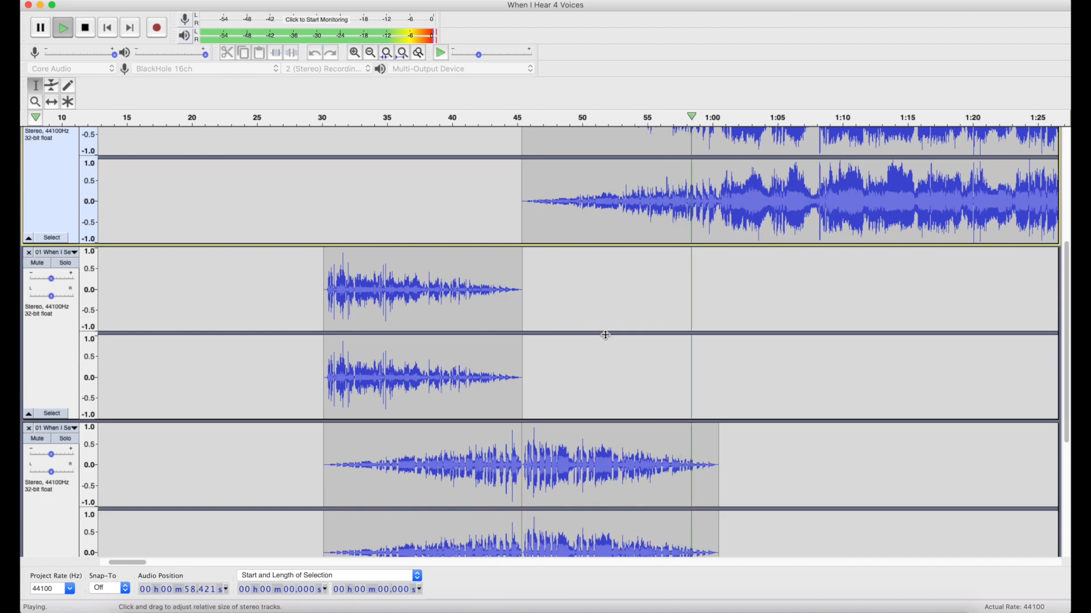
Stop playback and mark the vocal build-up's boundaries in the Freefallin' track, at about 0:30 and 1:00.
click(63, 26)
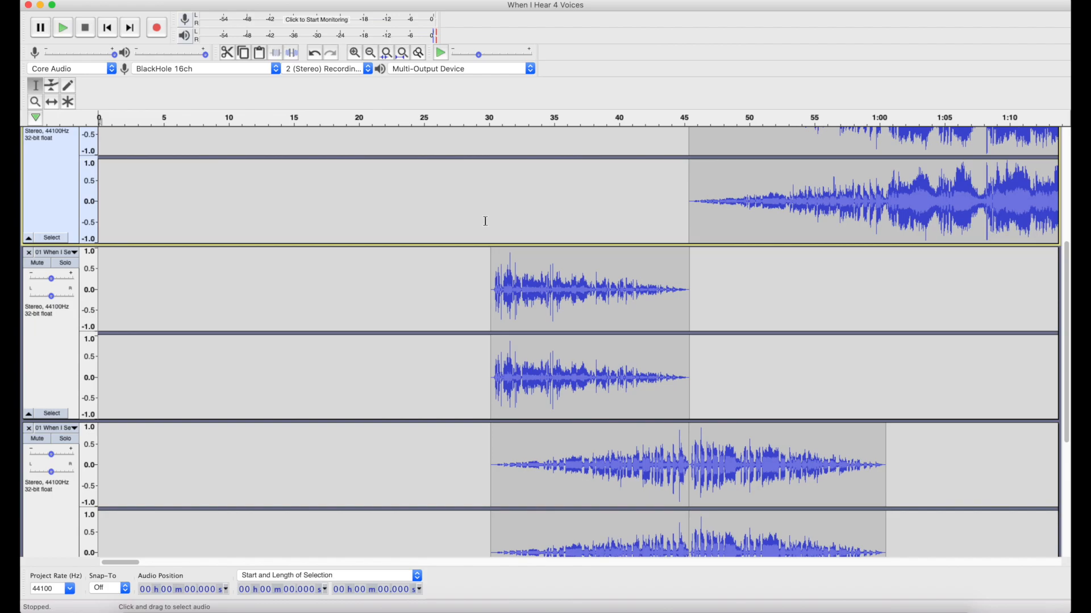
click(486, 221)
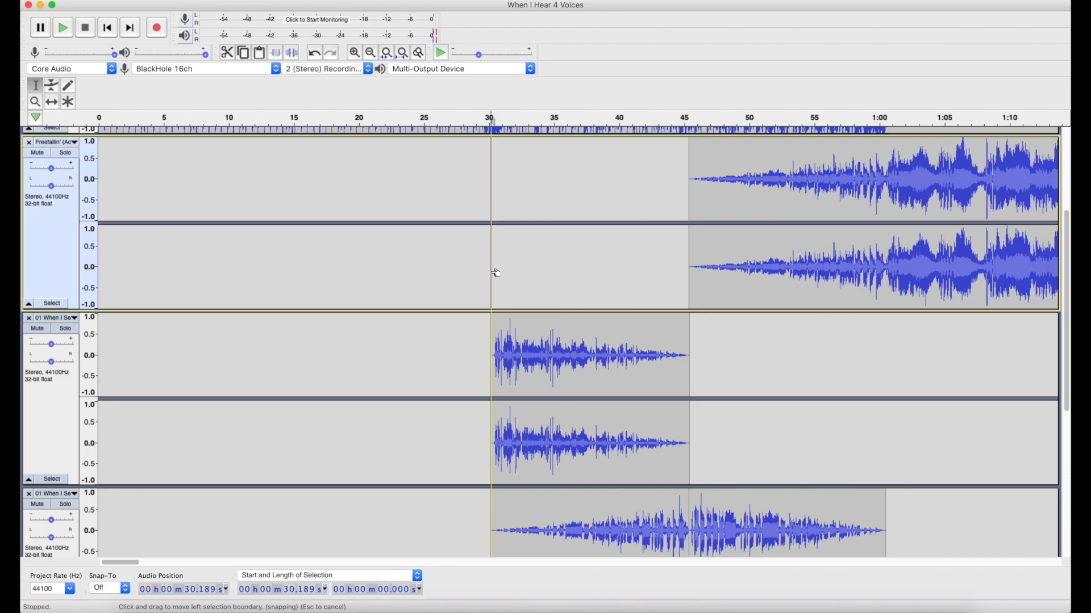
drag(882, 178, 880, 180)
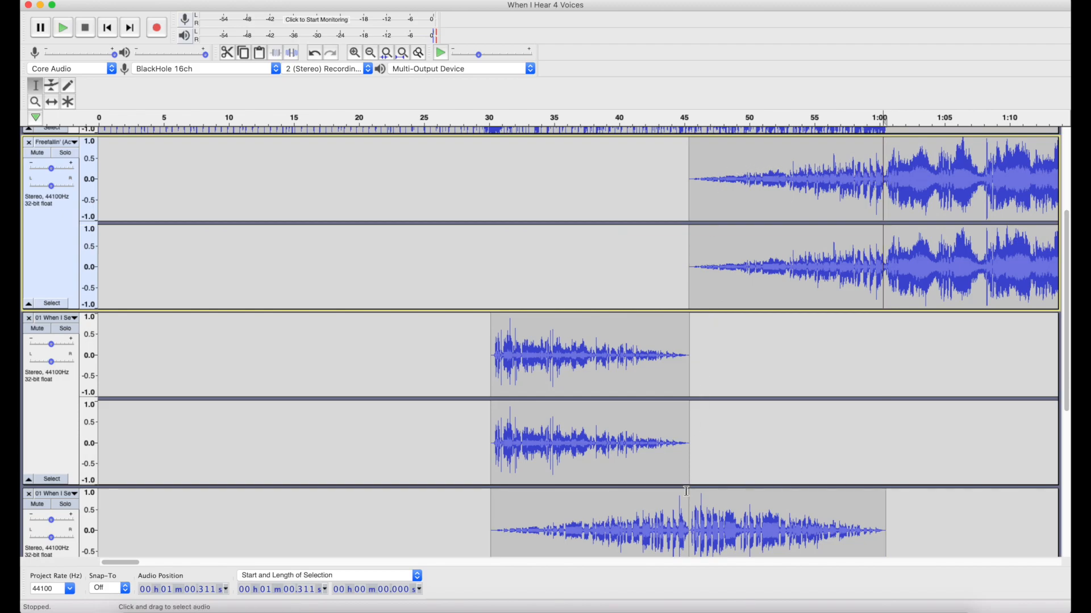
Play the mix from the start of the third track's first vocal clip, at 30.189 s.
drag(485, 353, 481, 355)
scroll(483, 353, up, 1)
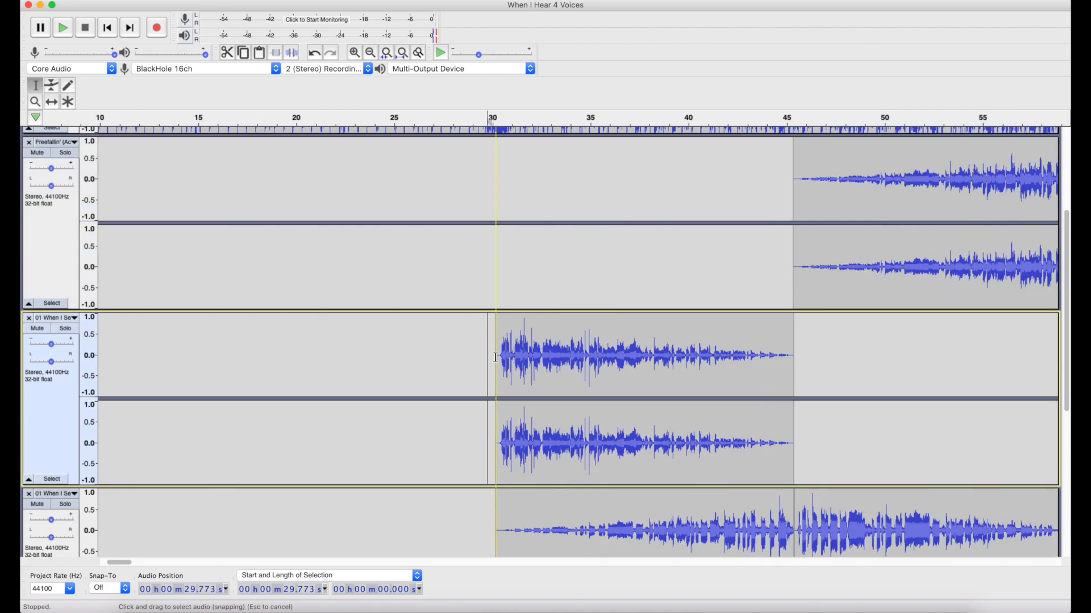
click(496, 357)
key(space)
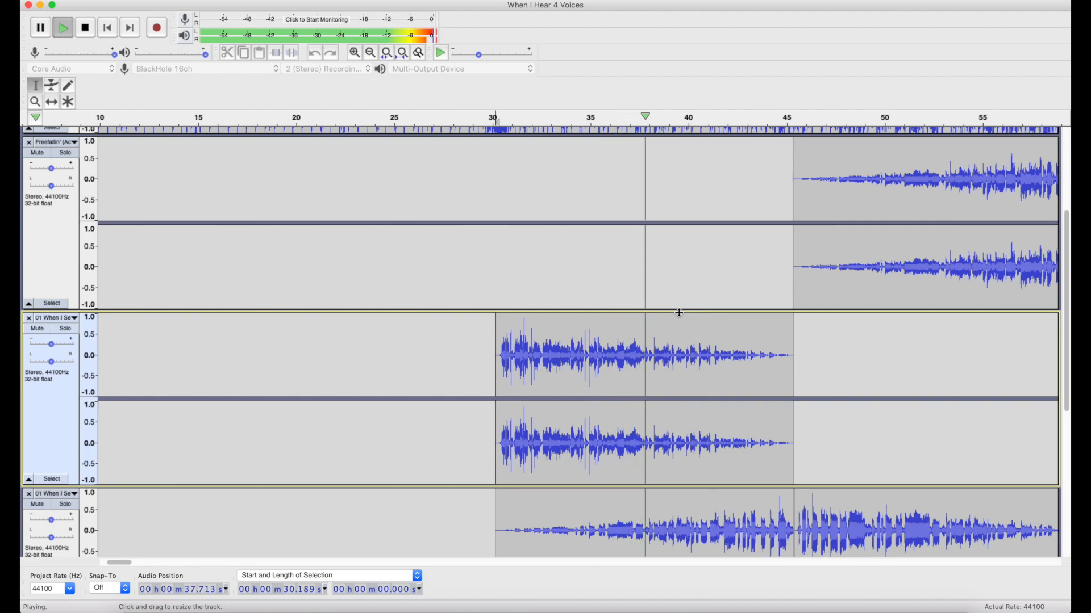
Follow the playback across the vocal clips up to about 0:57, examining the crossfade into the Freefallin' track.
scroll(679, 312, right, 3)
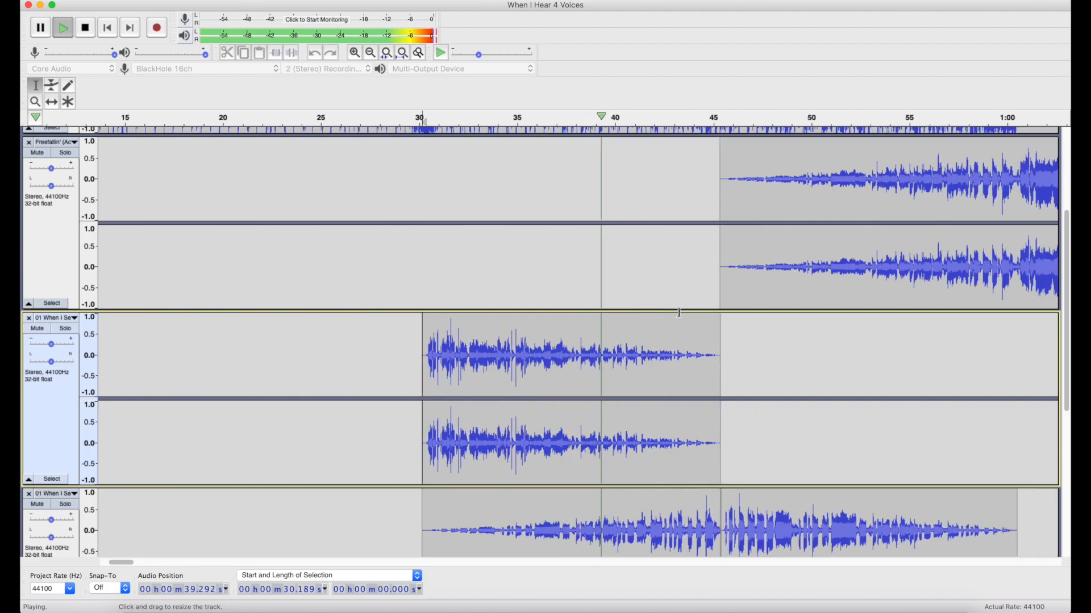
scroll(679, 313, down, 1)
scroll(679, 313, right, 3)
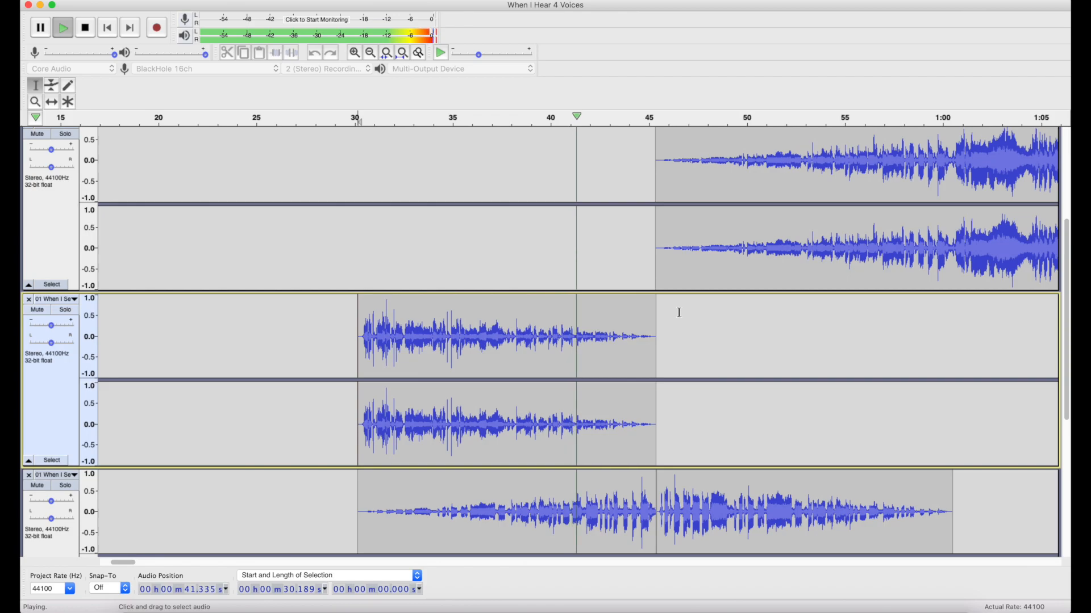
scroll(679, 312, right, 2)
scroll(679, 312, up, 1)
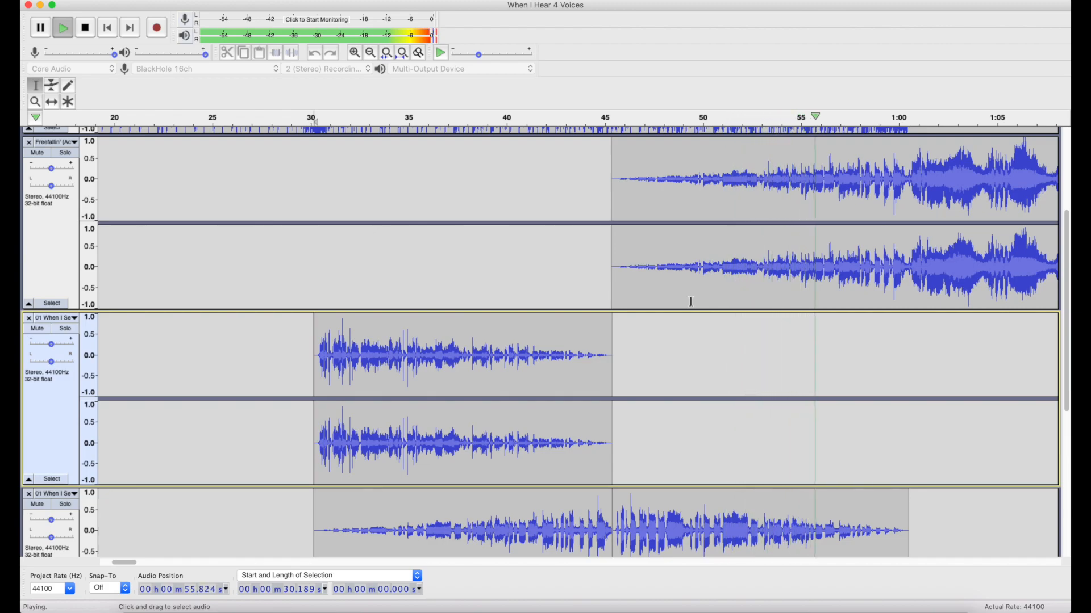
scroll(691, 302, up, 3)
scroll(691, 302, right, 3)
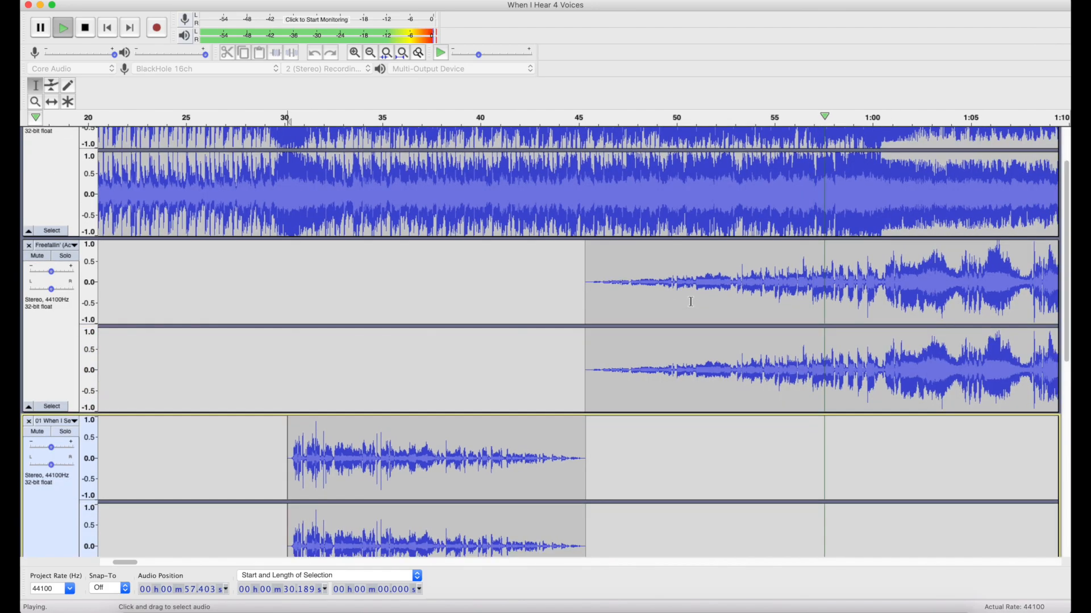
Examine the section from about 1:00 to 1:30 during playback, comparing the instrumental, the Freefallin' vocals and the 127 BPM track.
scroll(691, 301, right, 5)
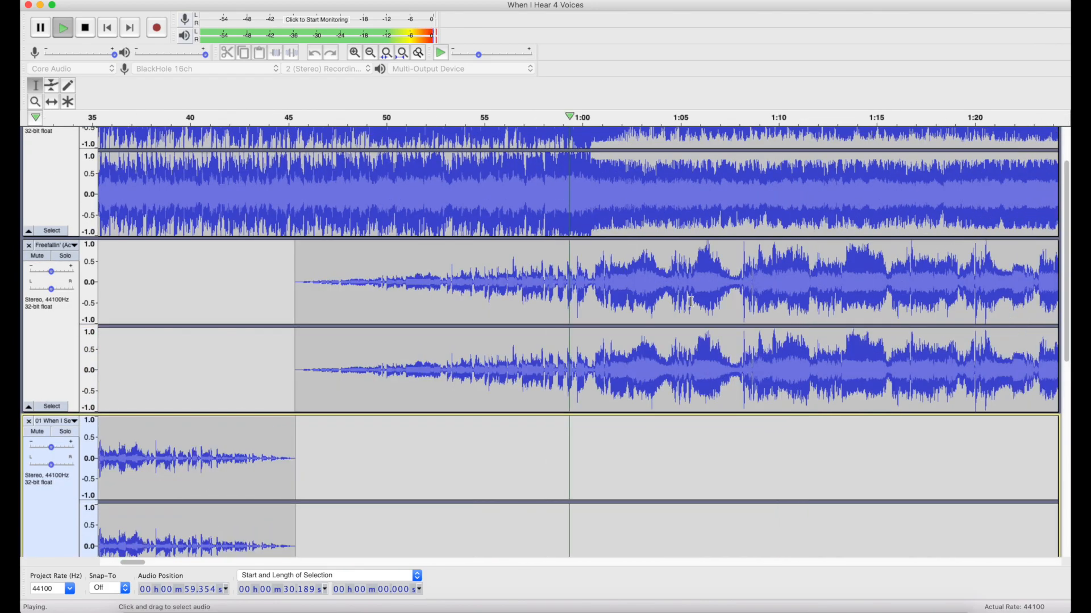
scroll(690, 302, down, 2)
scroll(690, 302, down, 1)
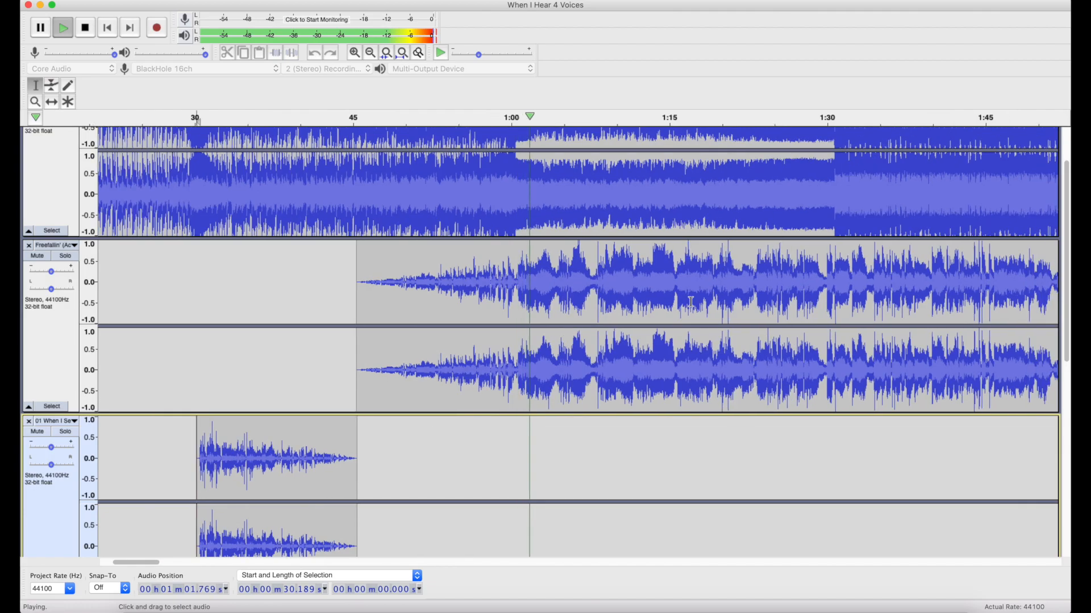
scroll(691, 302, right, 3)
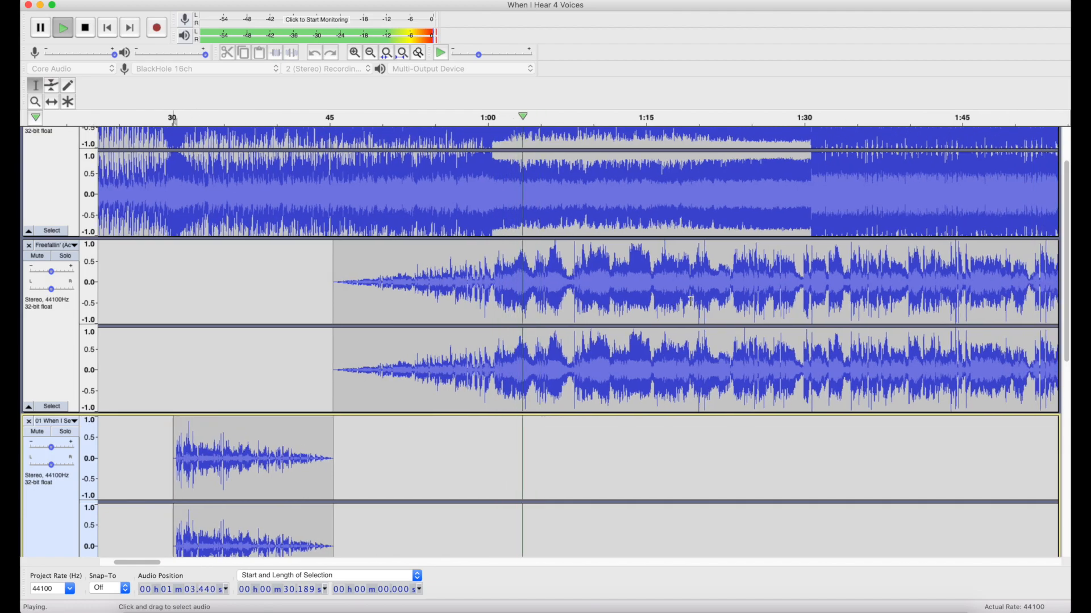
scroll(691, 301, right, 1)
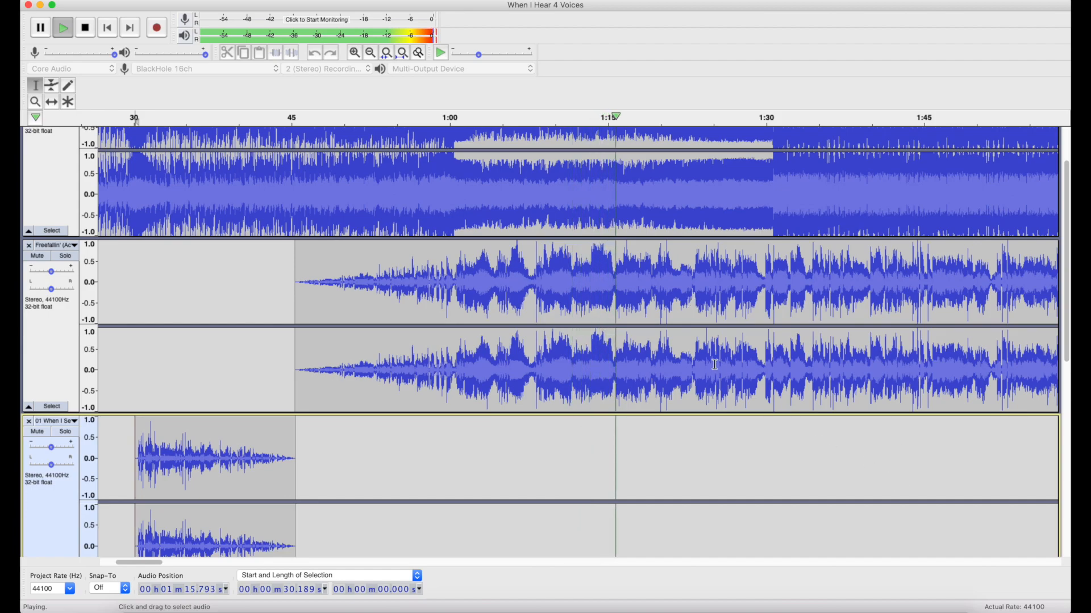
scroll(715, 365, down, 10)
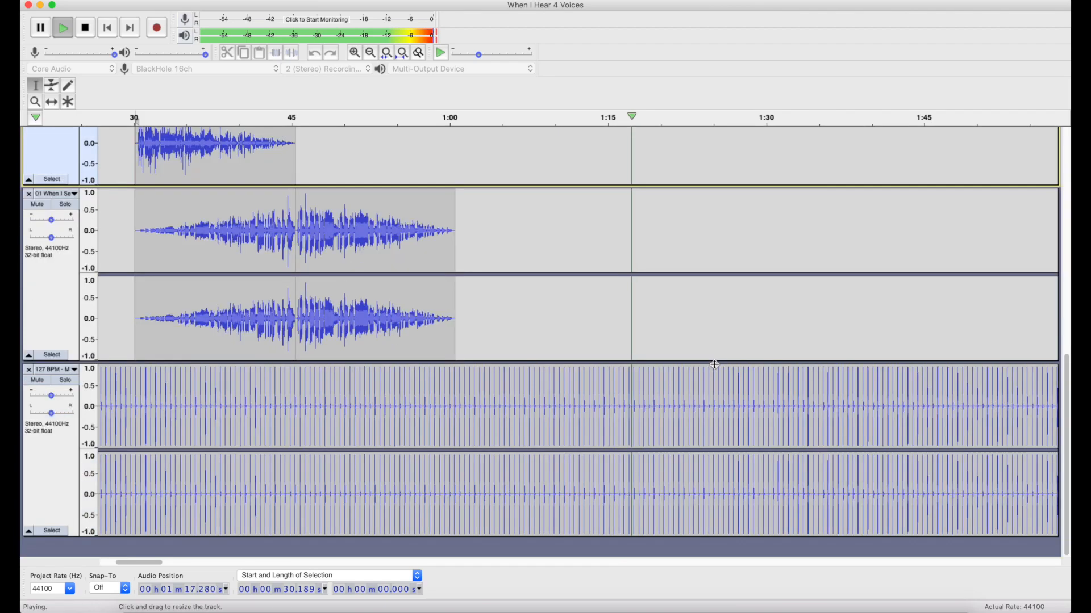
scroll(714, 375, up, 15)
scroll(714, 380, down, 1)
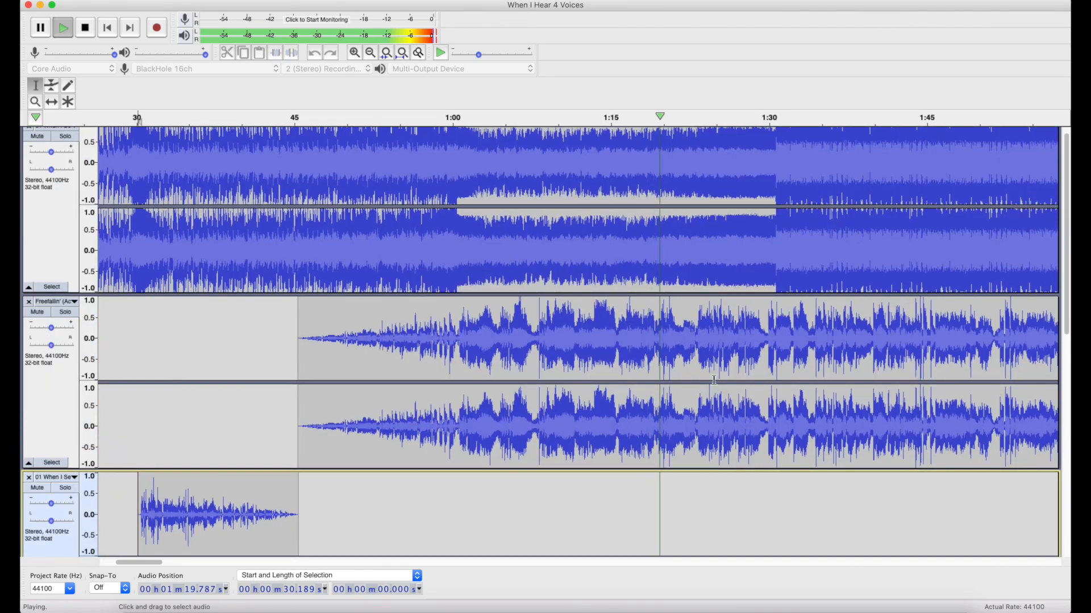
scroll(714, 380, right, 4)
scroll(714, 380, up, 1)
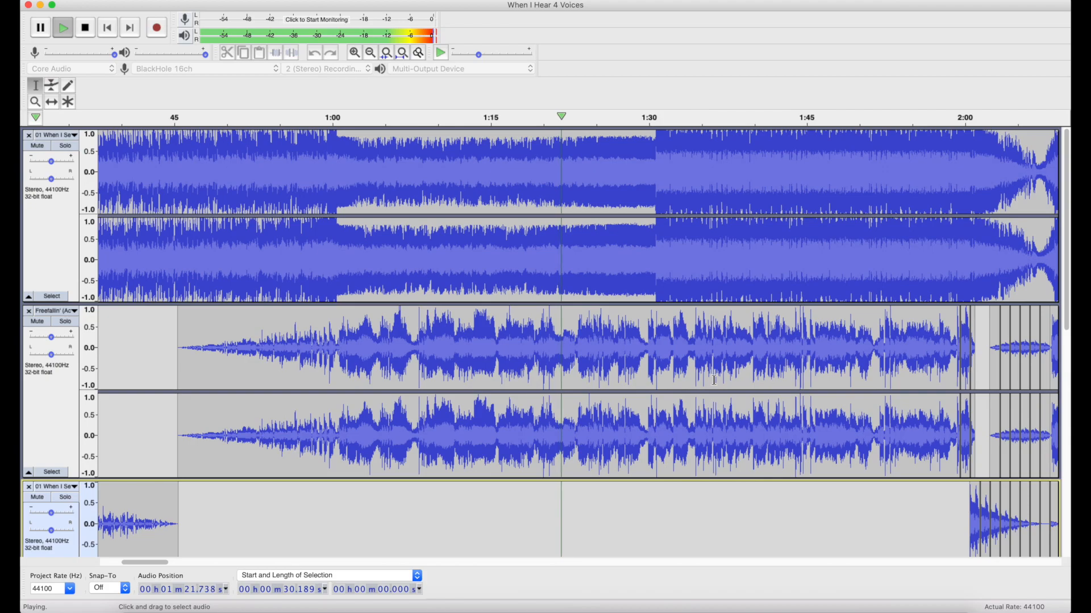
scroll(714, 380, right, 3)
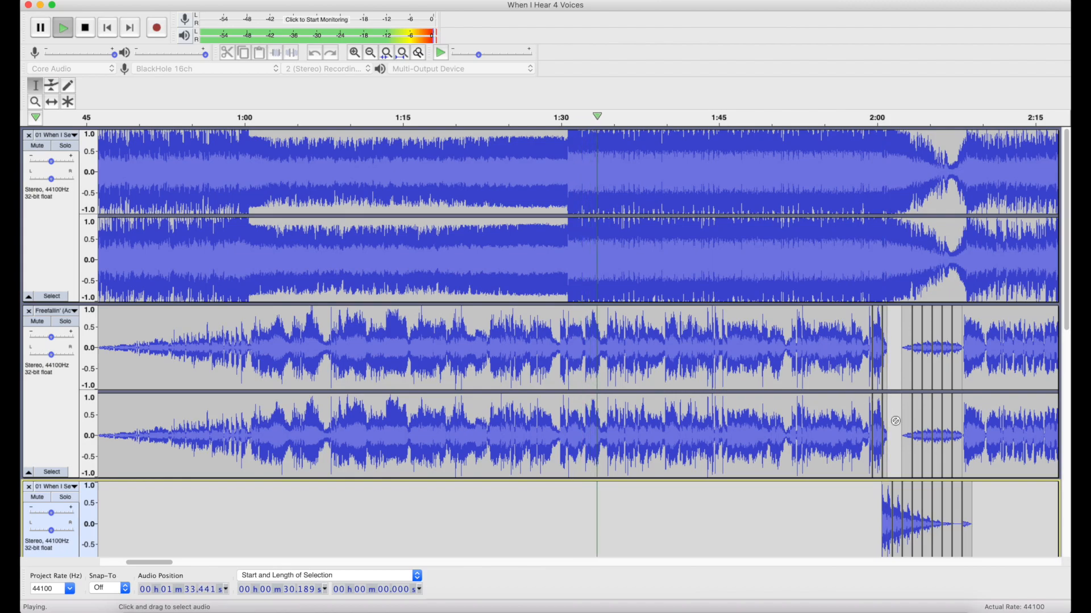
Follow the playback to about 2:05, examining the echo clips around 2:00 in the Freefallin' and third tracks, and stop it.
scroll(896, 421, right, 3)
scroll(895, 421, down, 1)
scroll(896, 421, down, 4)
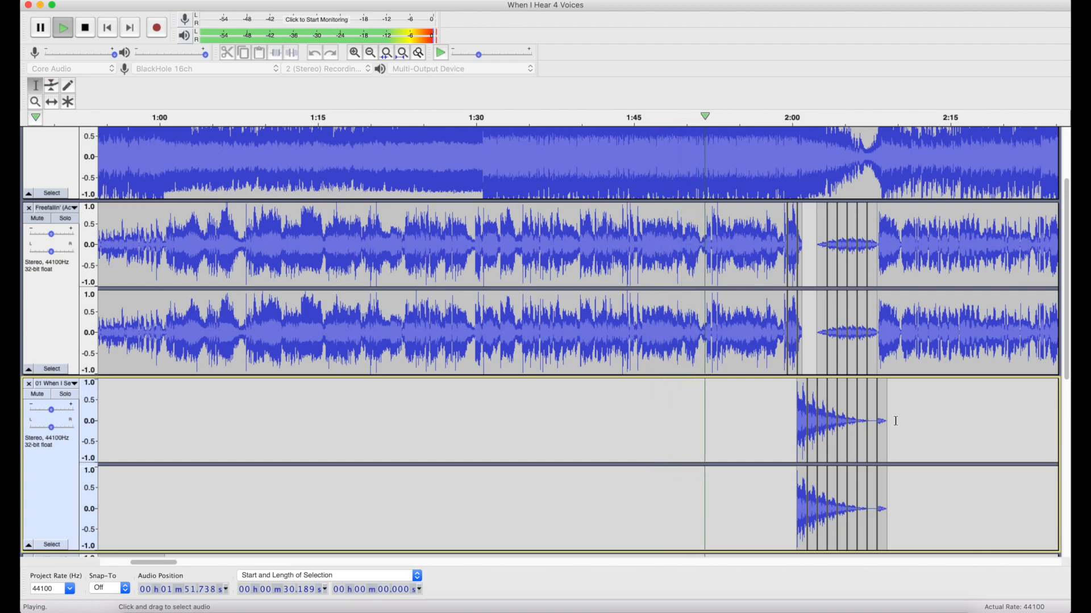
scroll(895, 421, up, 2)
scroll(895, 421, right, 3)
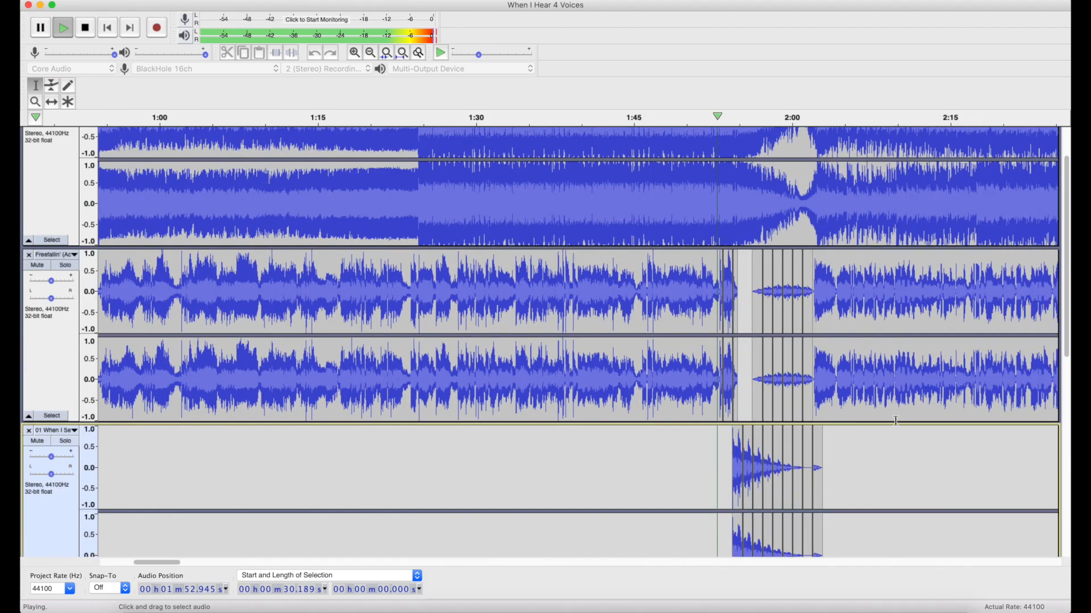
scroll(896, 421, down, 5)
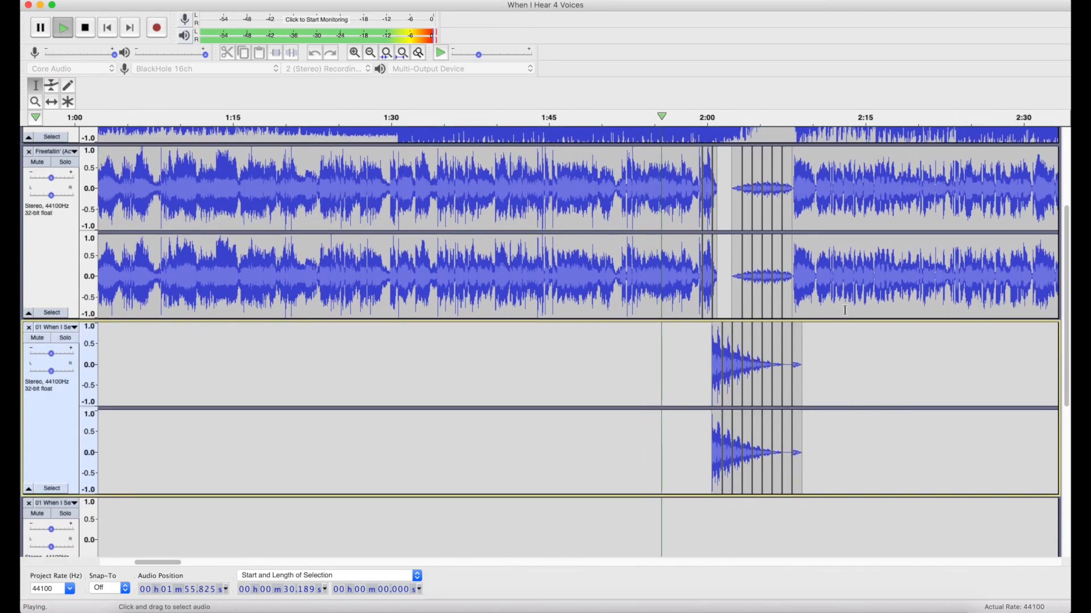
scroll(845, 311, up, 2)
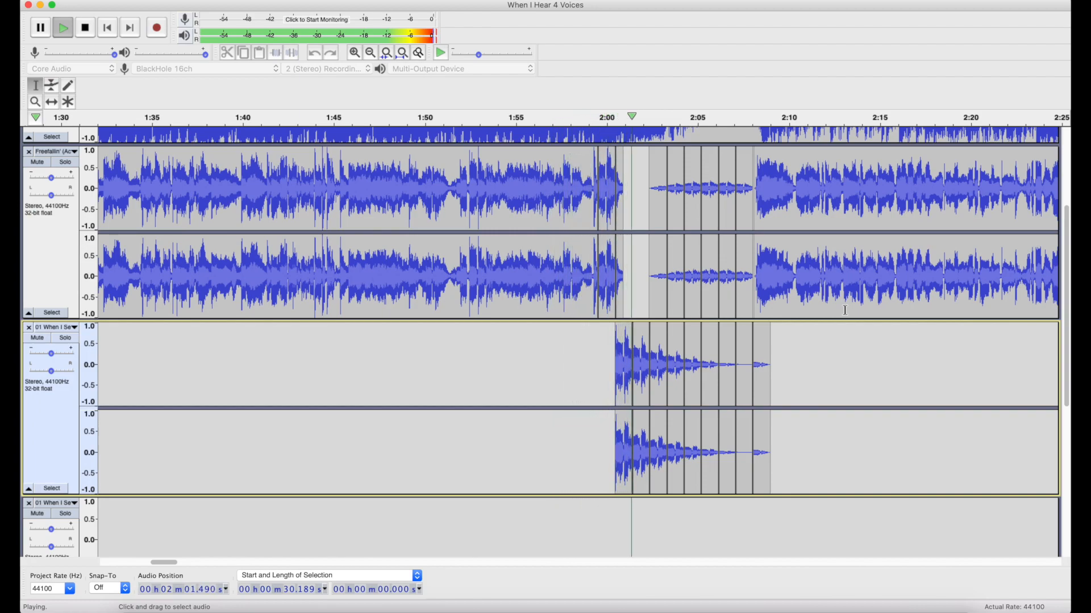
scroll(845, 310, up, 2)
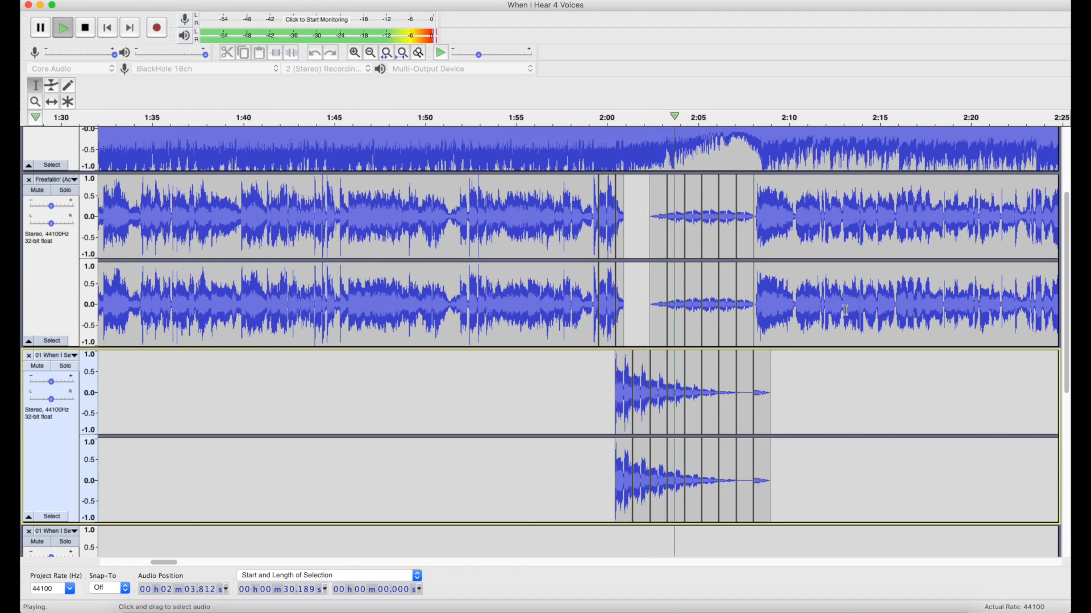
click(86, 27)
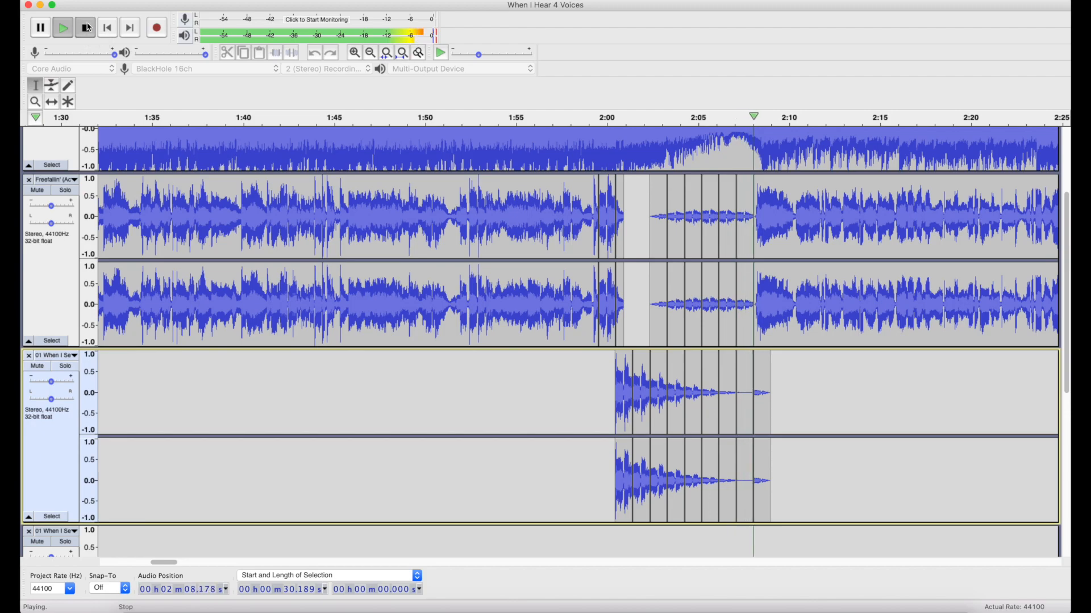
Mark the point just before the last vocal word in the Freefallin' track and the third track, at about 1:59.
click(589, 293)
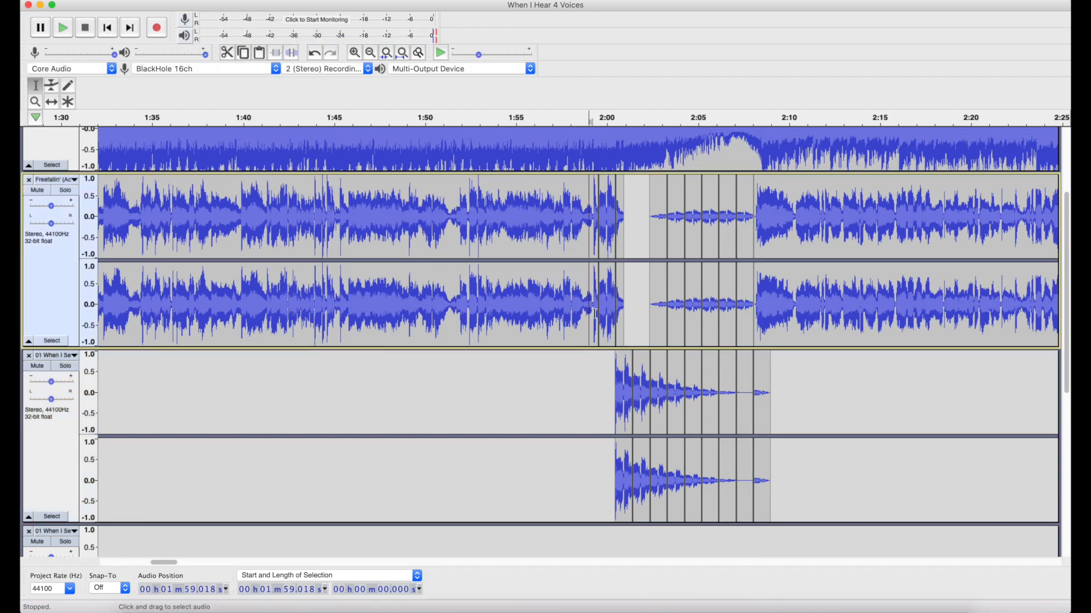
click(593, 364)
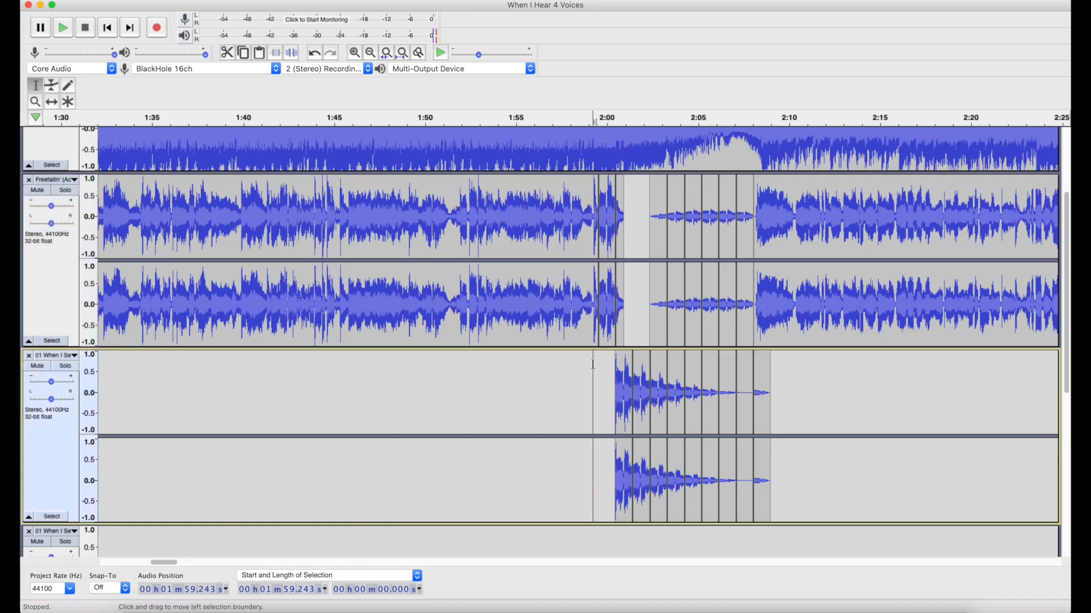
scroll(593, 364, down, 6)
scroll(599, 365, up, 4)
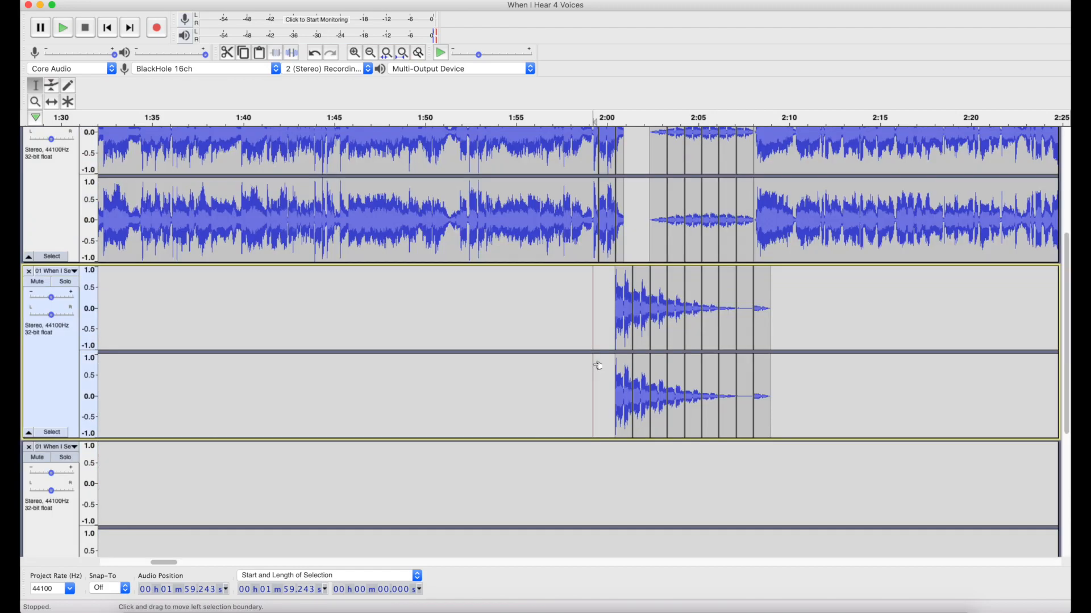
Select the run of decaying echo clips in the third track, from about 2:00 to 2:09.5.
click(607, 314)
drag(790, 319, 793, 319)
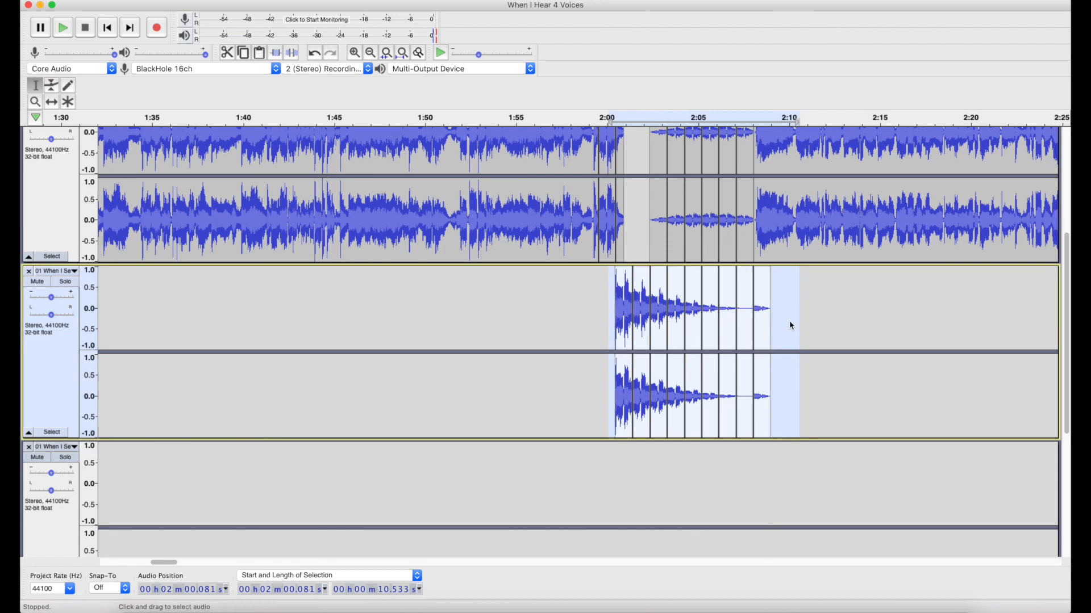
click(780, 322)
drag(776, 322, 603, 318)
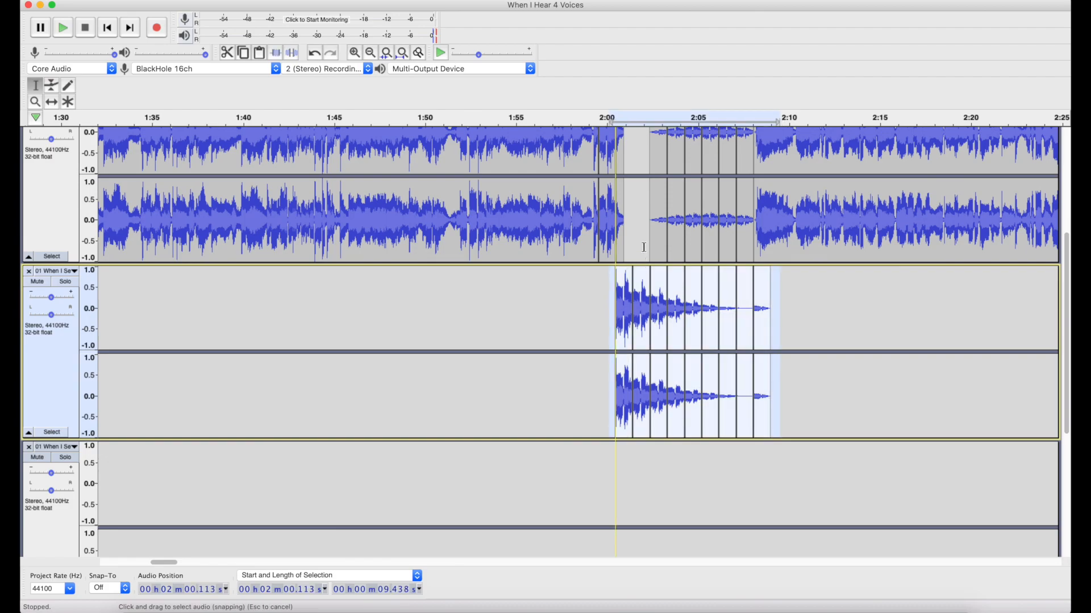
Select the quiet echo clips in the Freefallin' track from about 2:02 to 2:08, and the last echo clip in the third track.
drag(646, 245, 753, 246)
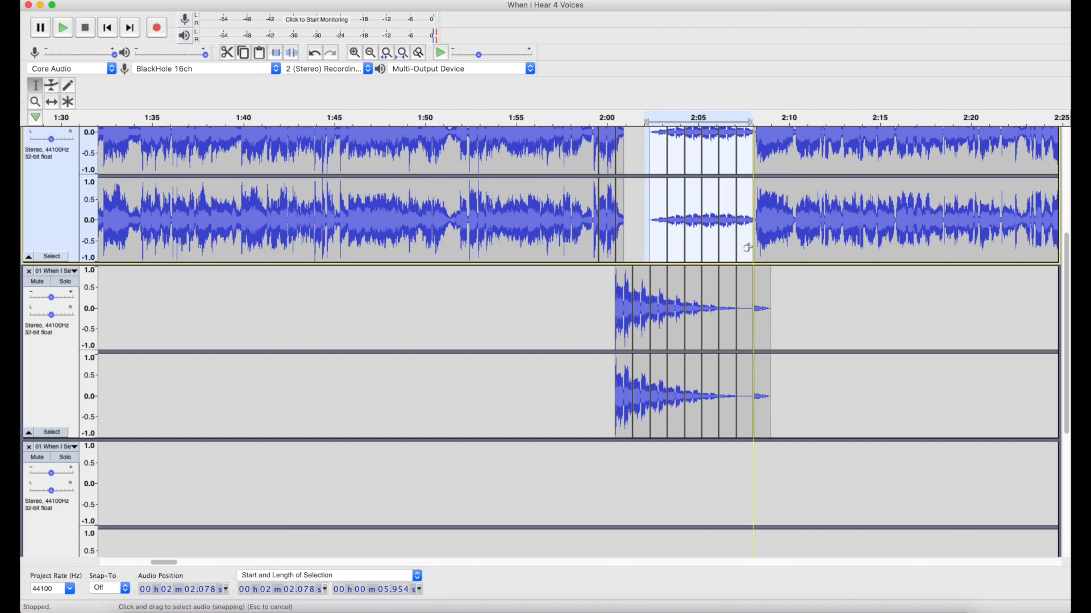
scroll(752, 247, up, 2)
click(757, 363)
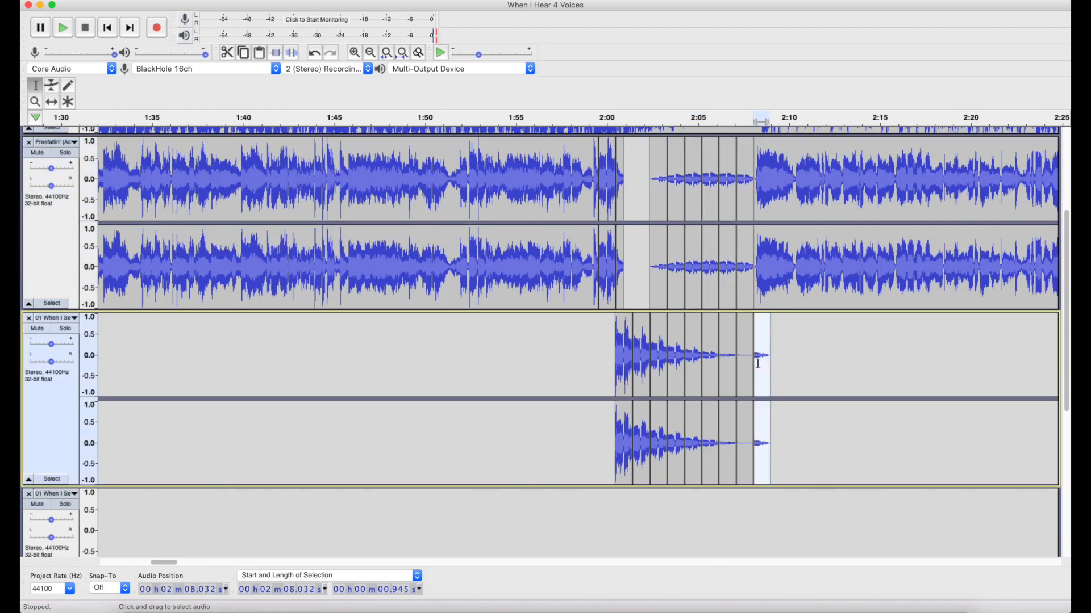
Mark in the third track the start of the vocal slice at 1:59.527 and of its first echo at 2:00.472.
click(591, 338)
scroll(637, 315, up, 2)
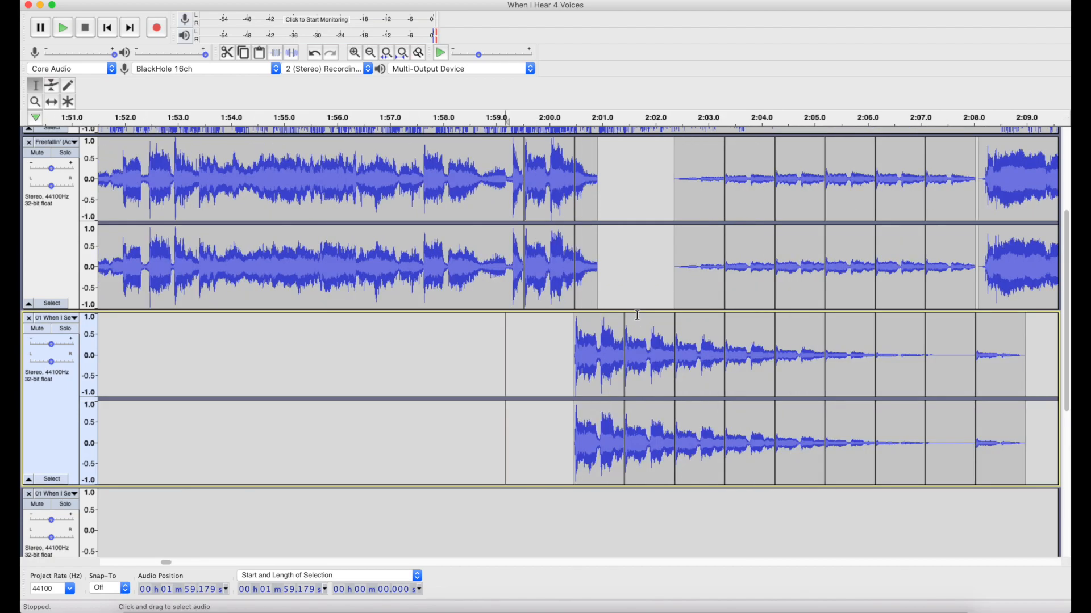
click(480, 318)
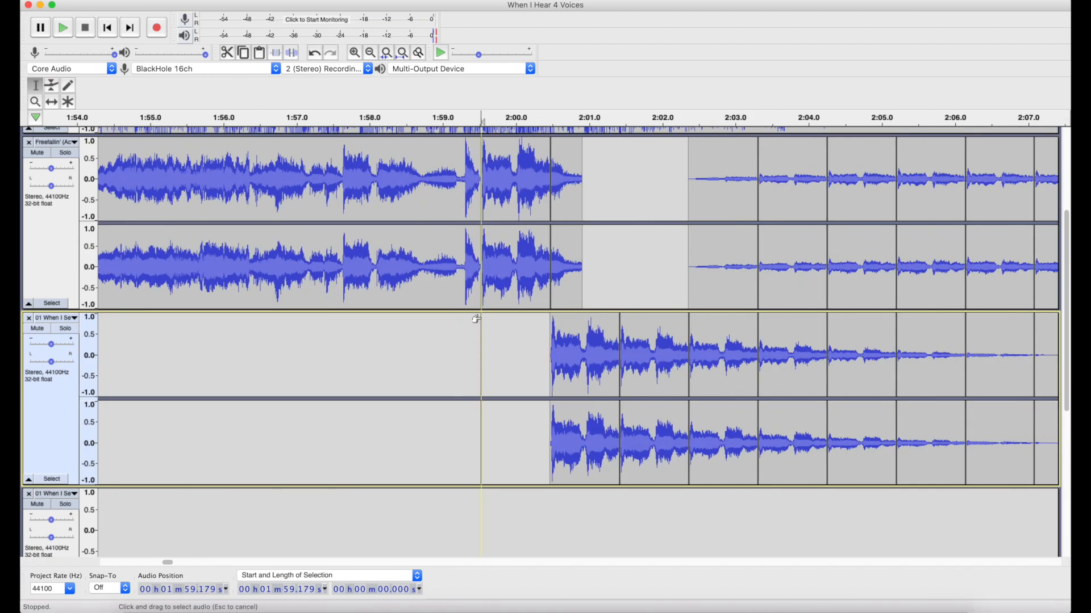
click(550, 322)
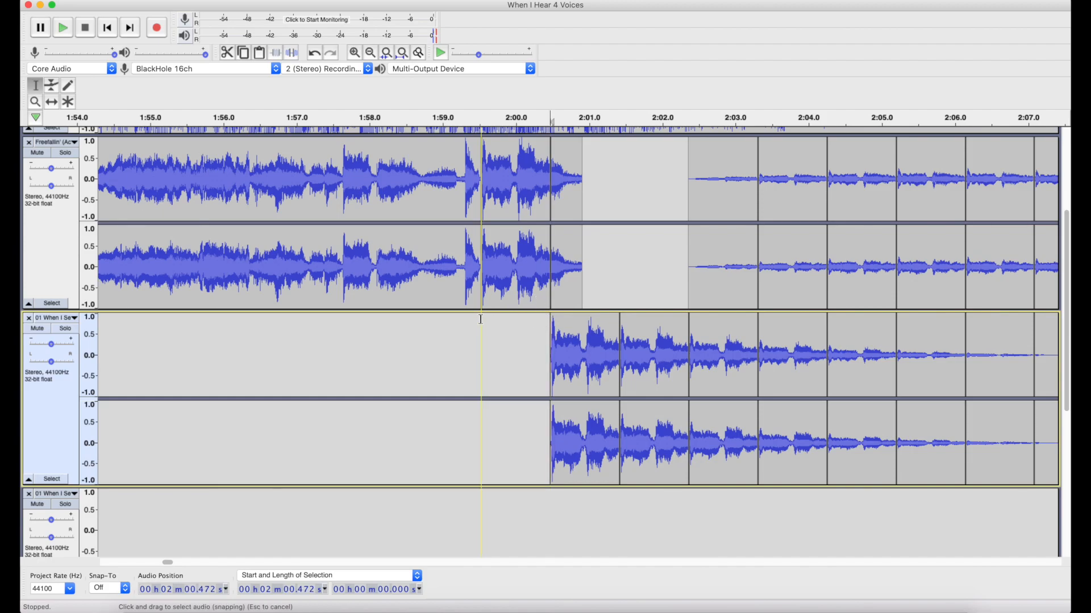
click(480, 319)
Compare the vocal cut at 1:59.527 with the beats and clip boundaries of the 127 BPM track.
scroll(480, 319, down, 5)
key(Down)
key(Down)
scroll(480, 320, up, 3)
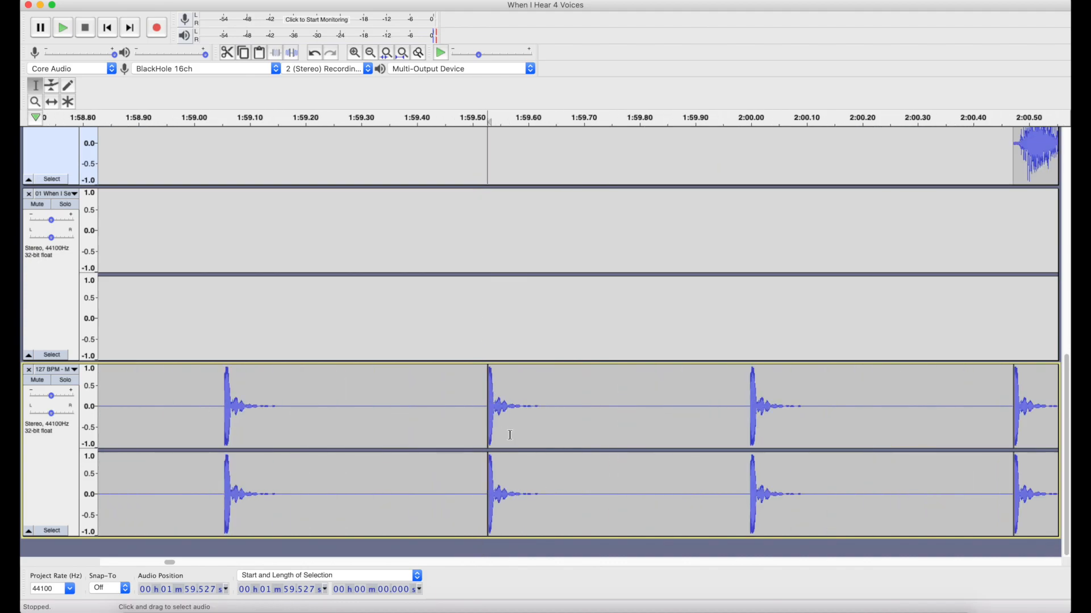
scroll(510, 435, down, 2)
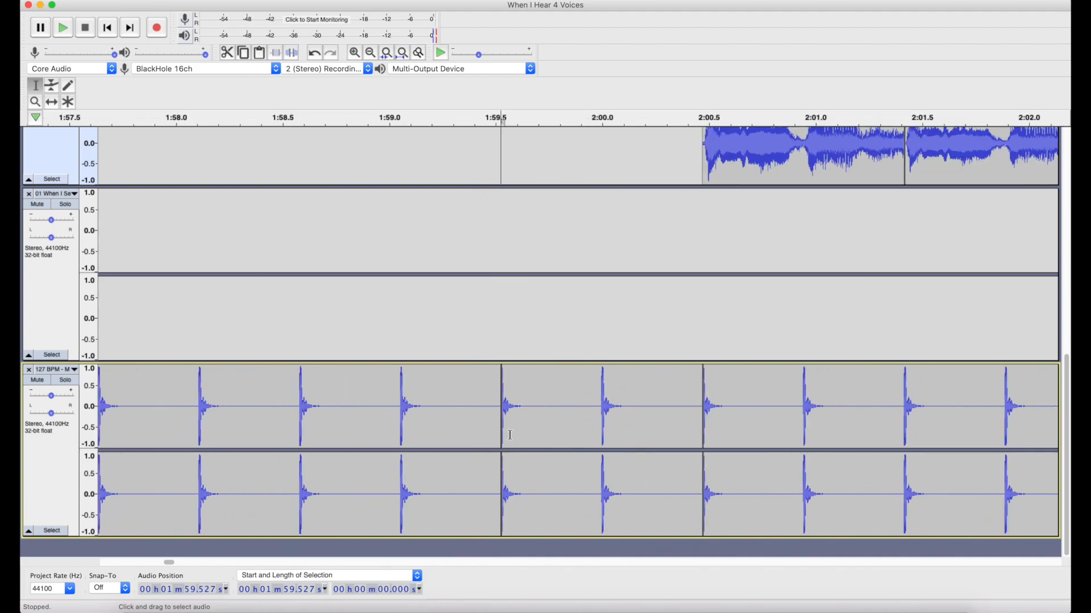
scroll(510, 435, up, 4)
scroll(547, 432, up, 1)
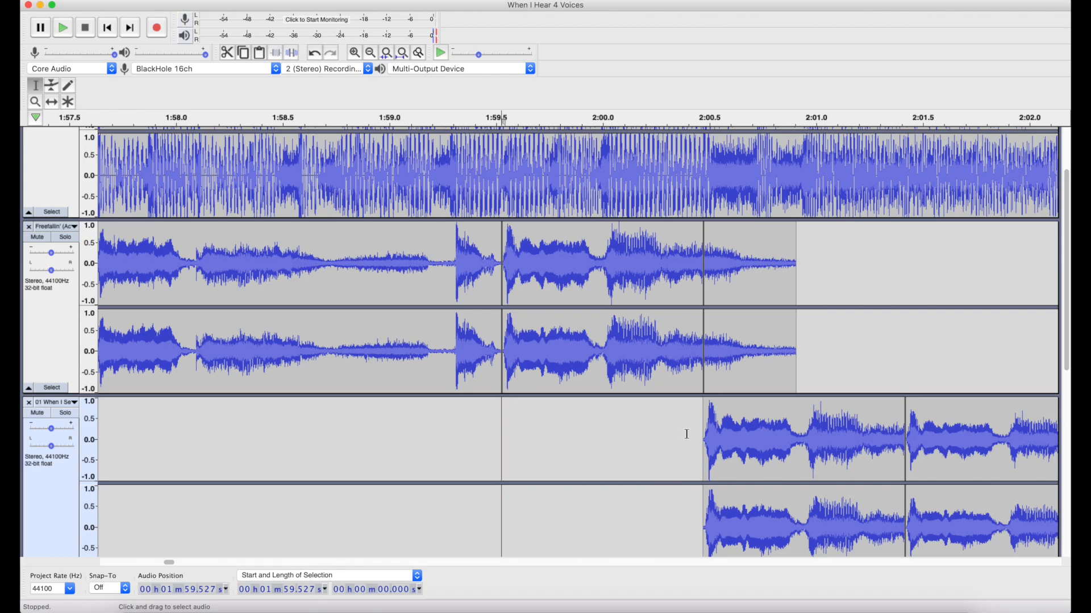
Place the cursor at the first echo's start, 2:00.472, and check it against the matching beat in the 127 BPM track.
click(704, 414)
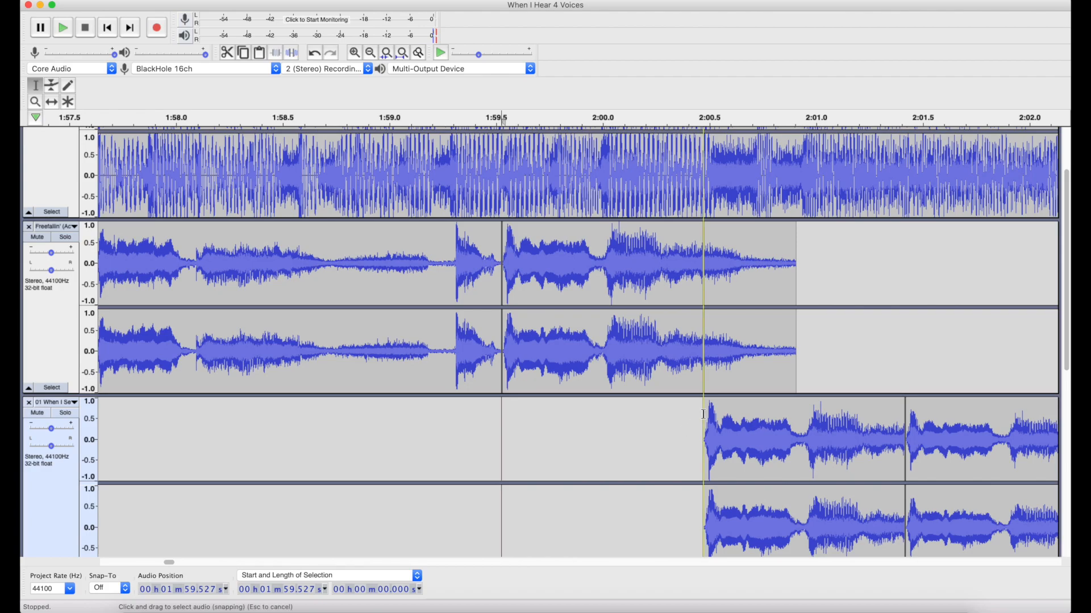
scroll(705, 418, down, 5)
click(705, 419)
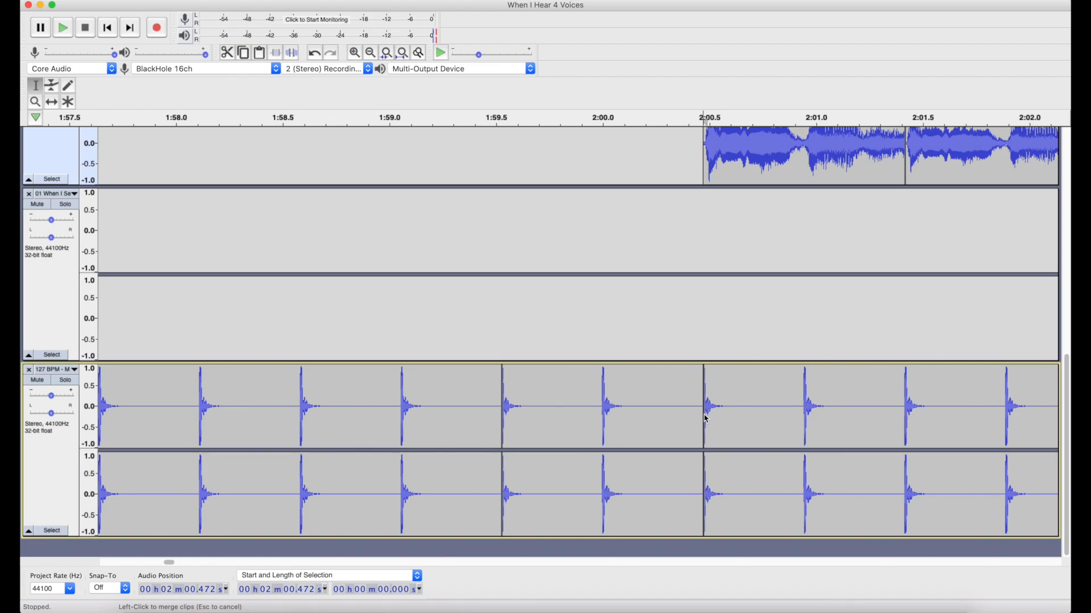
scroll(704, 414, up, 5)
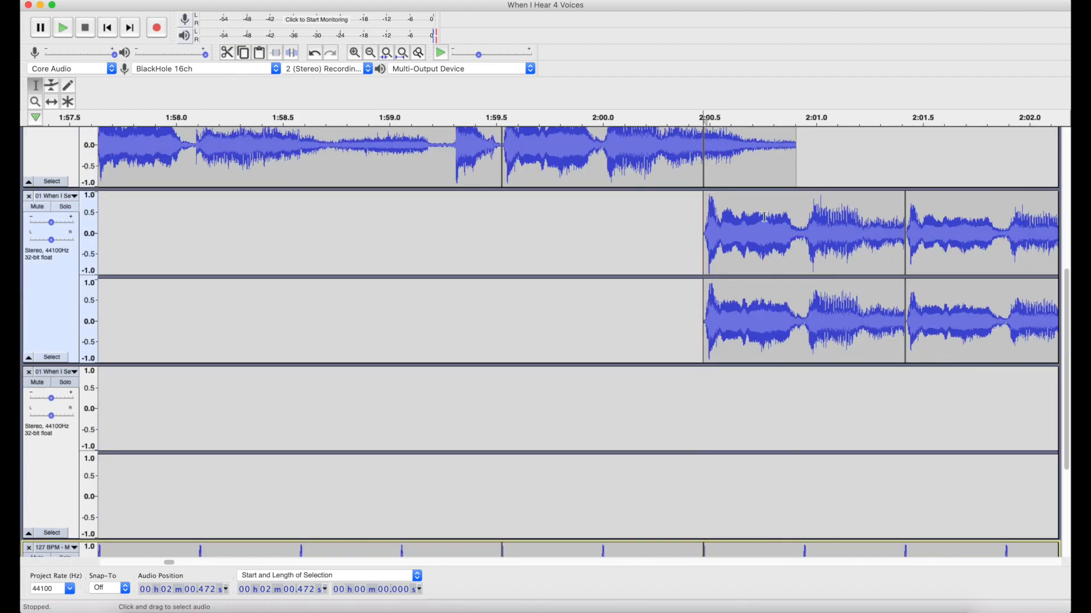
Examine the full series of echo clips up to 2:09 and browse the available effects without applying any.
scroll(764, 218, down, 3)
scroll(763, 218, right, 3)
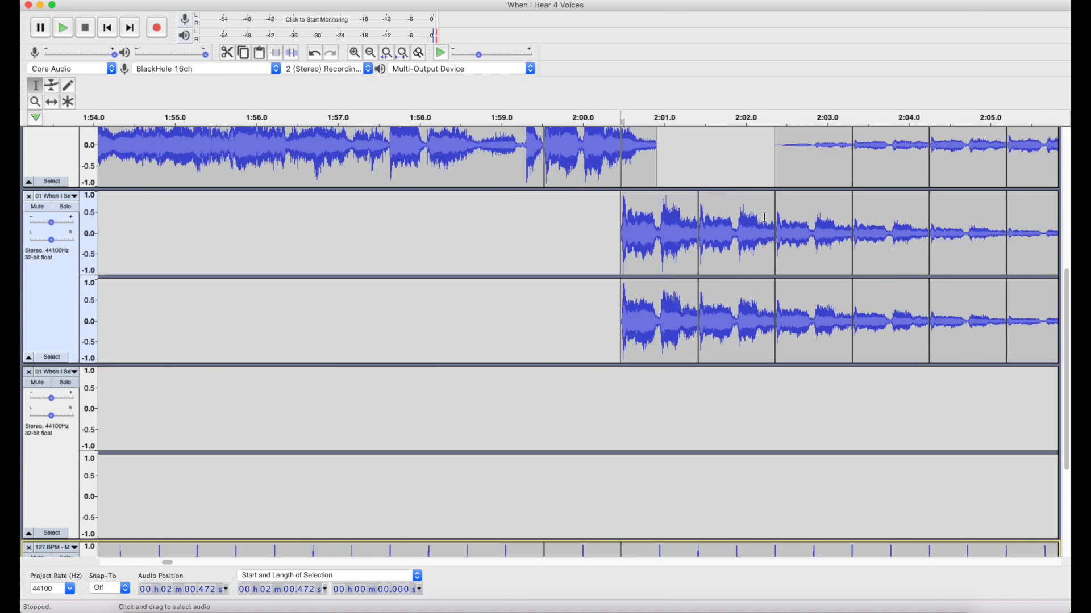
scroll(764, 218, right, 5)
scroll(762, 219, down, 2)
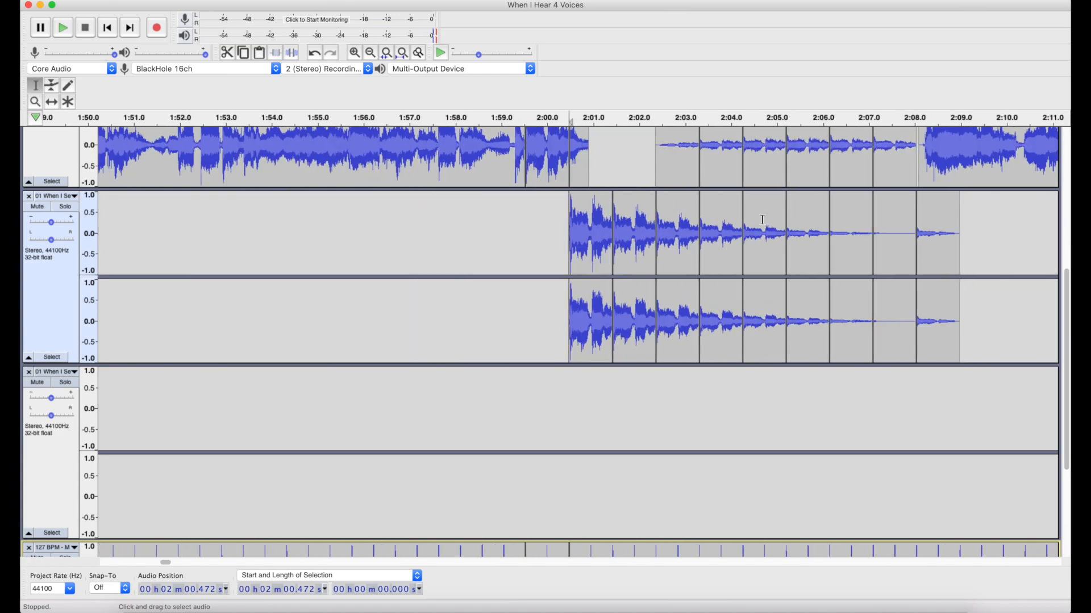
scroll(762, 220, up, 2)
click(355, 1)
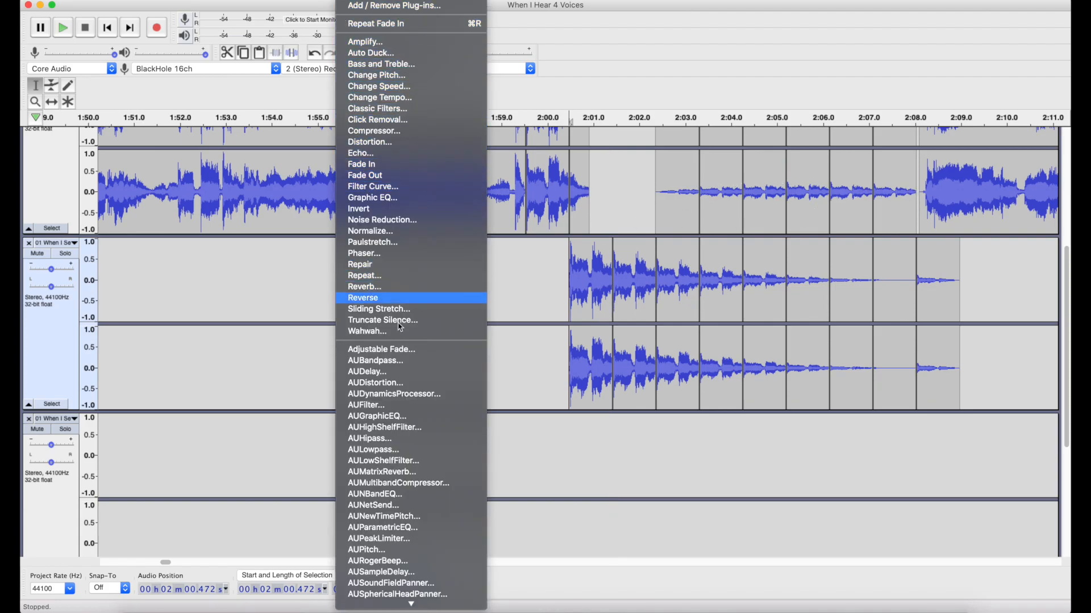
scroll(378, 381, down, 5)
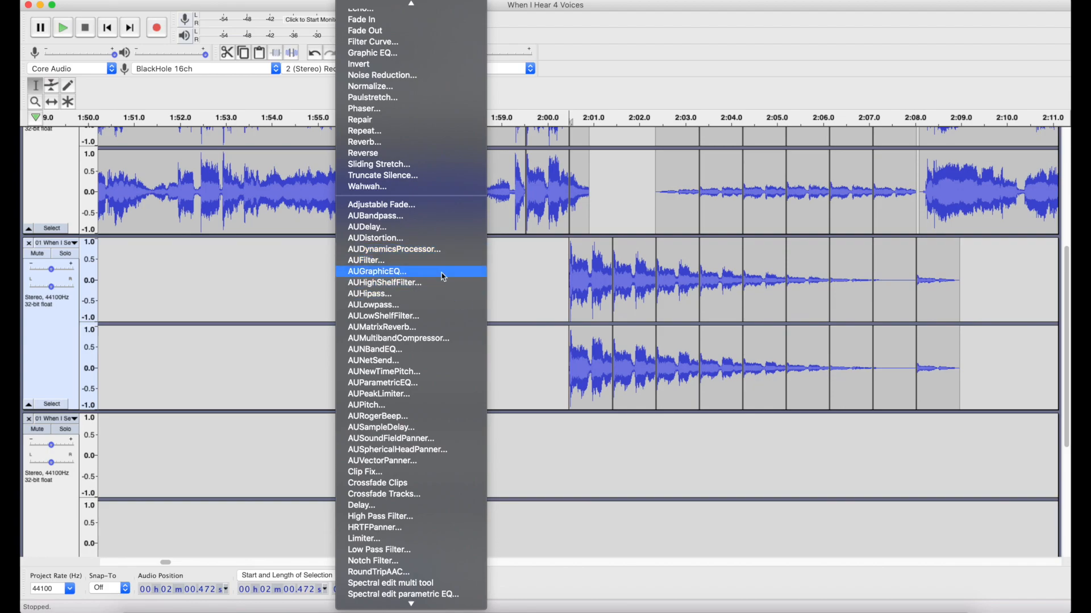
click(935, 305)
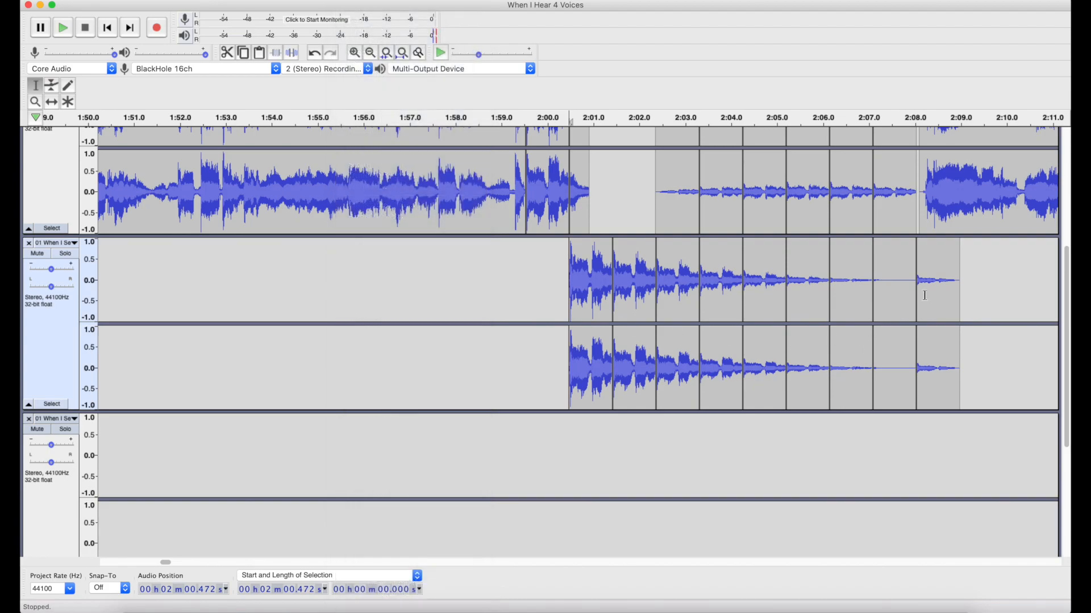
Play the mix from 2:07.763, just before the last echo clip in the third track.
click(903, 280)
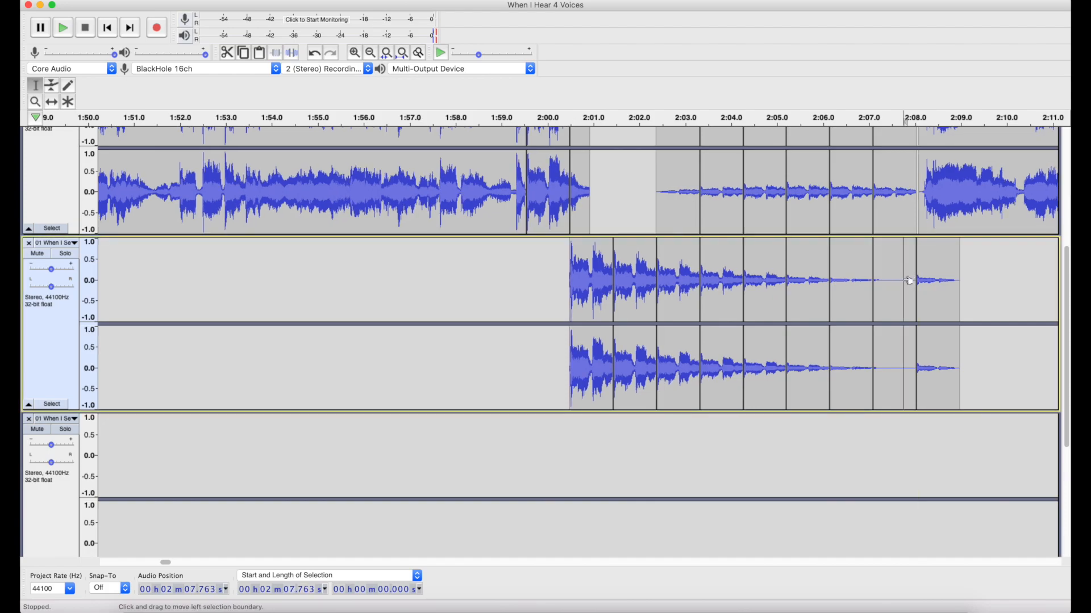
scroll(904, 280, down, 1)
scroll(903, 280, up, 5)
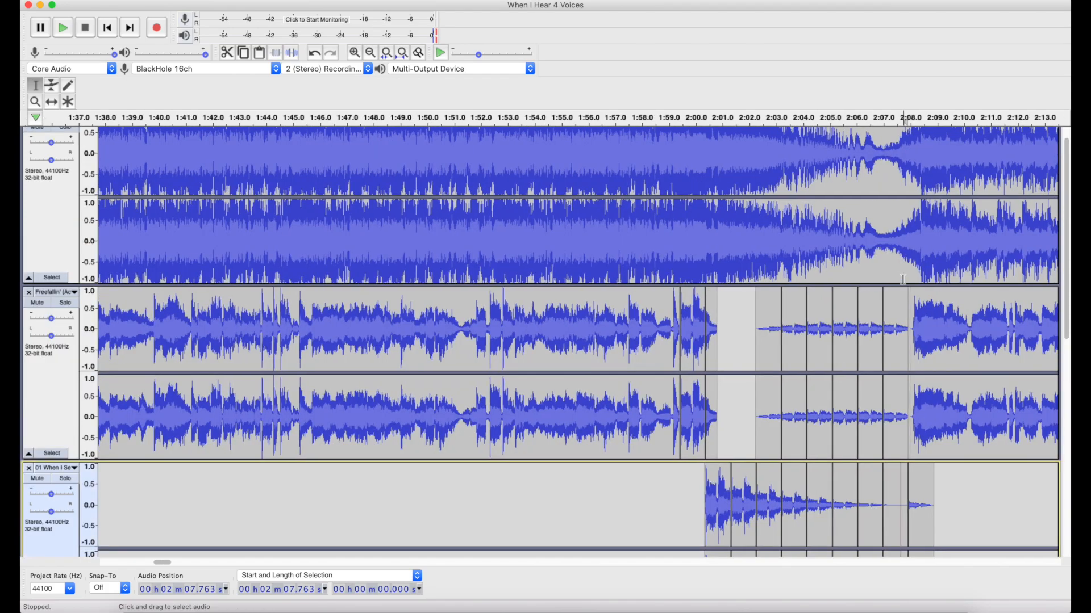
scroll(903, 279, right, 4)
key(space)
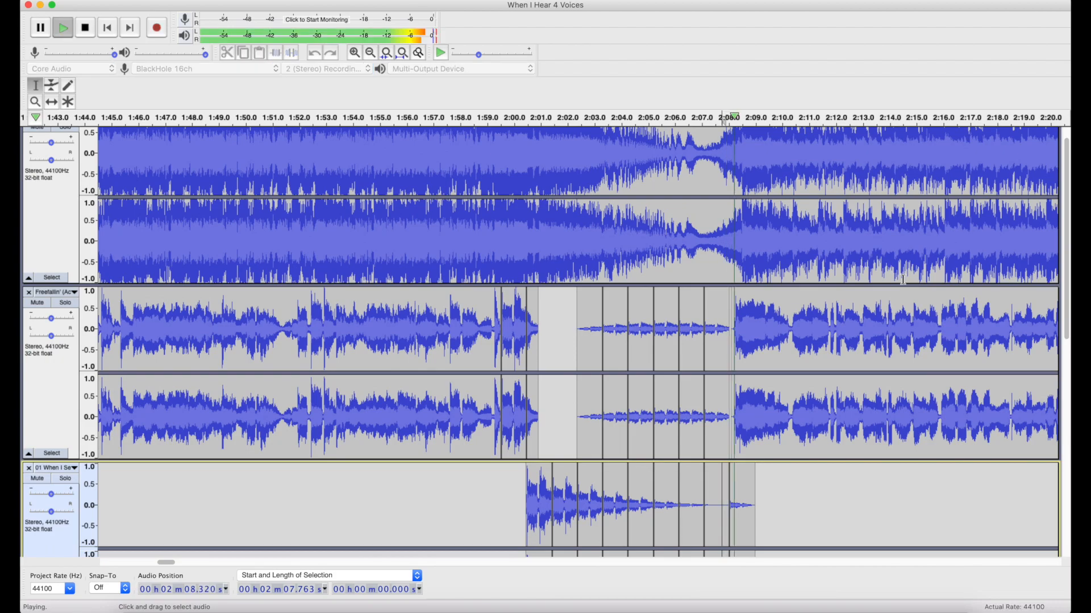
Follow the playback past the echo section to about 2:20, examining the returning instrumental and Freefallin' vocals, and stop it.
scroll(903, 279, right, 6)
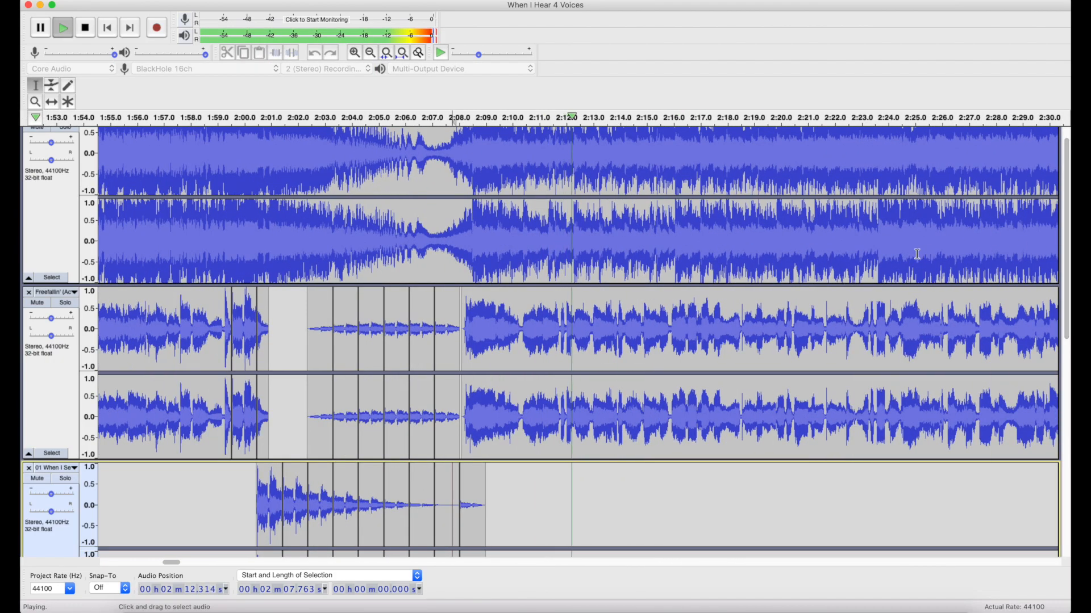
scroll(765, 268, down, 2)
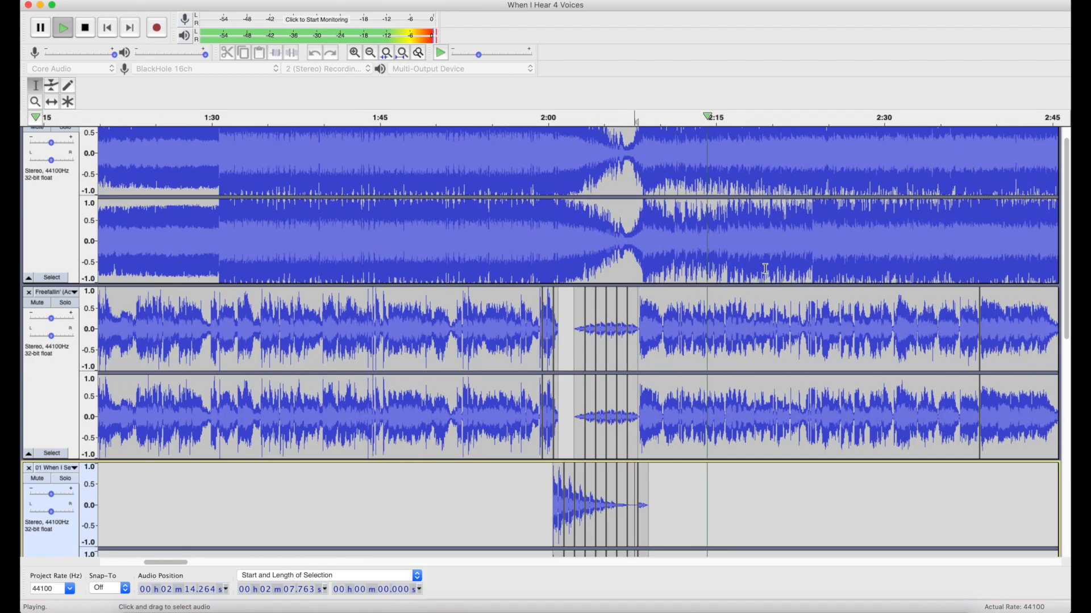
scroll(765, 268, right, 3)
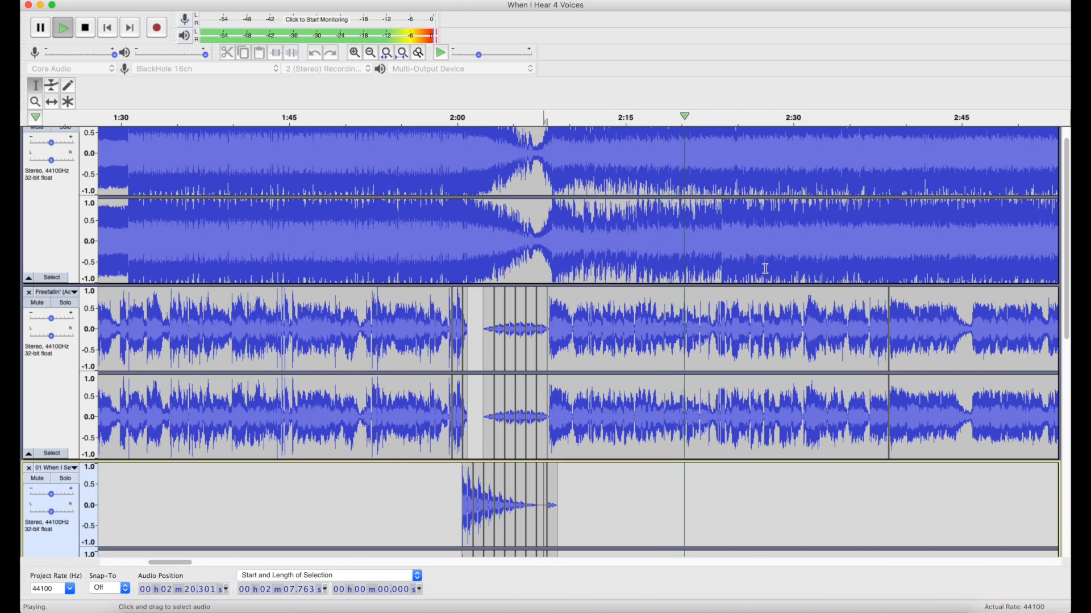
key(space)
Select the whole Freefallin' vocal clip that follows the echoes, starting at 2:08.102 and lasting 30.392 s.
click(702, 338)
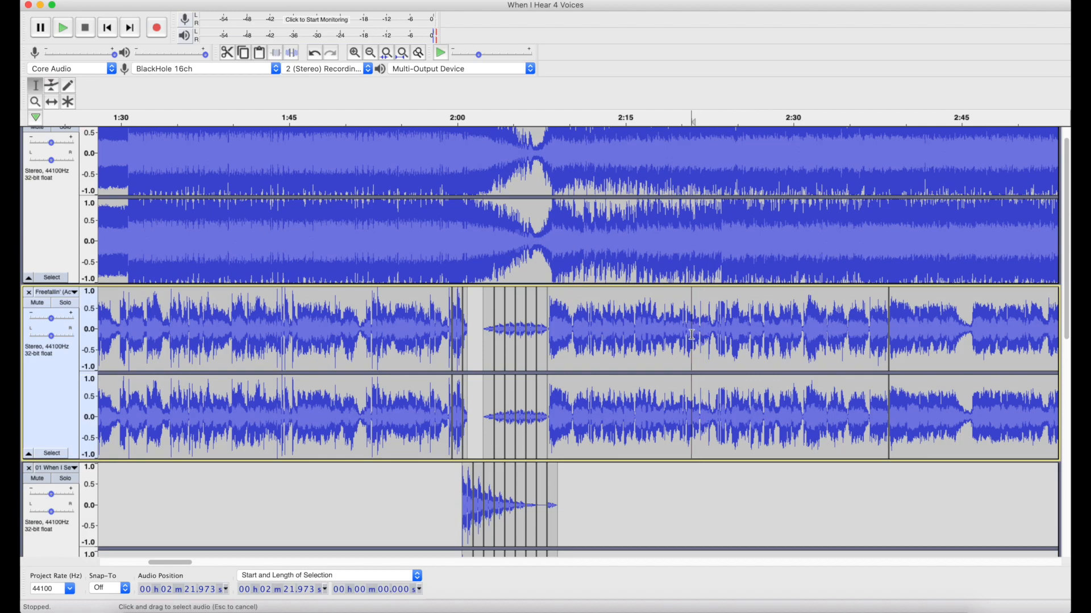
double_click(691, 334)
scroll(692, 334, right, 3)
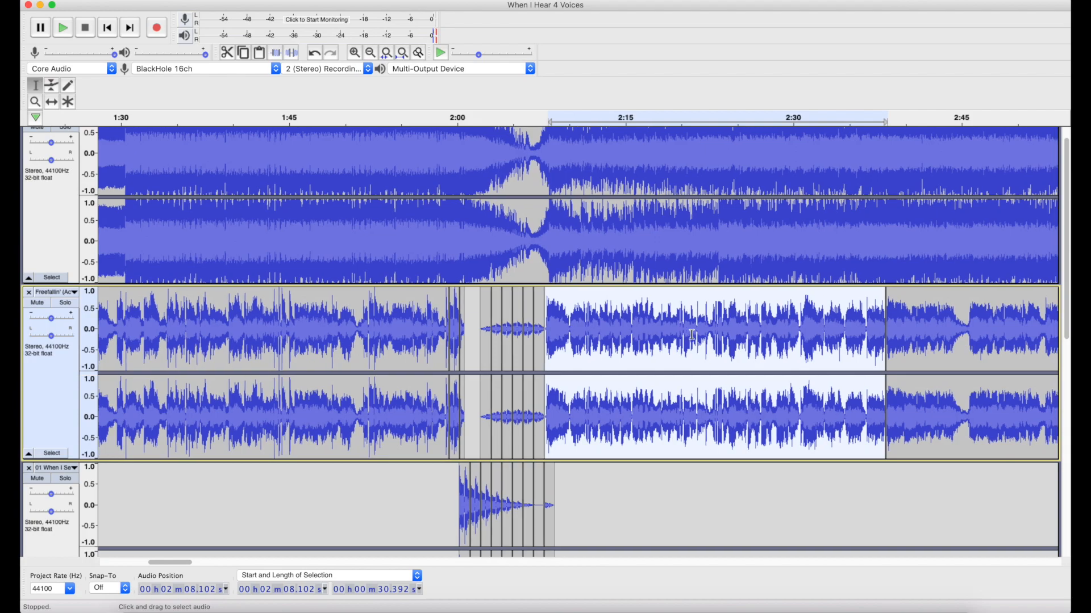
Examine the Change Pitch settings for the selected Freefallin' vocal clip and close them without applying.
scroll(691, 335, up, 2)
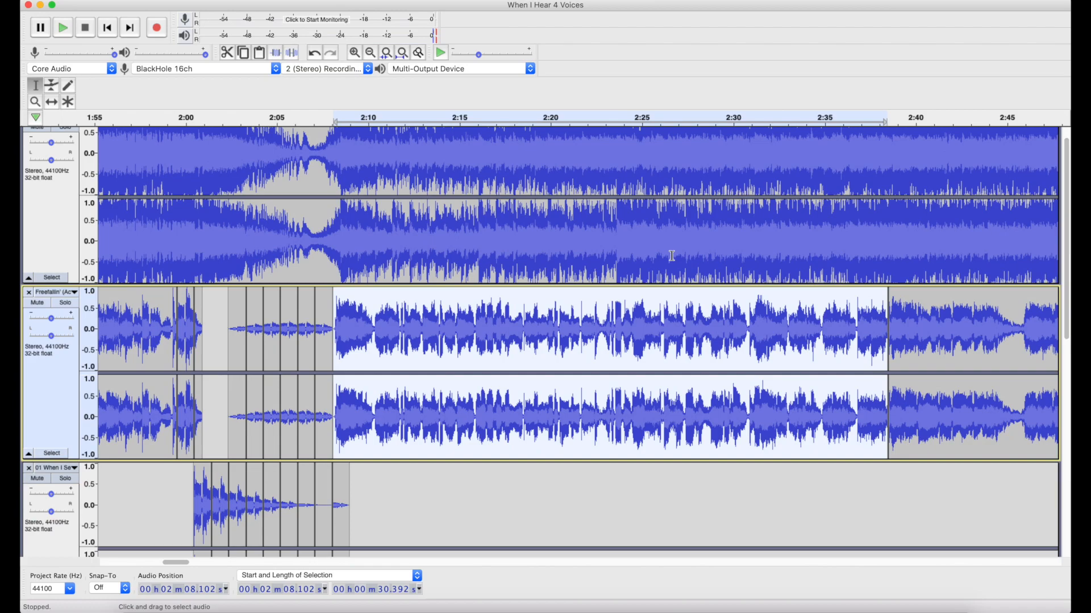
click(393, 1)
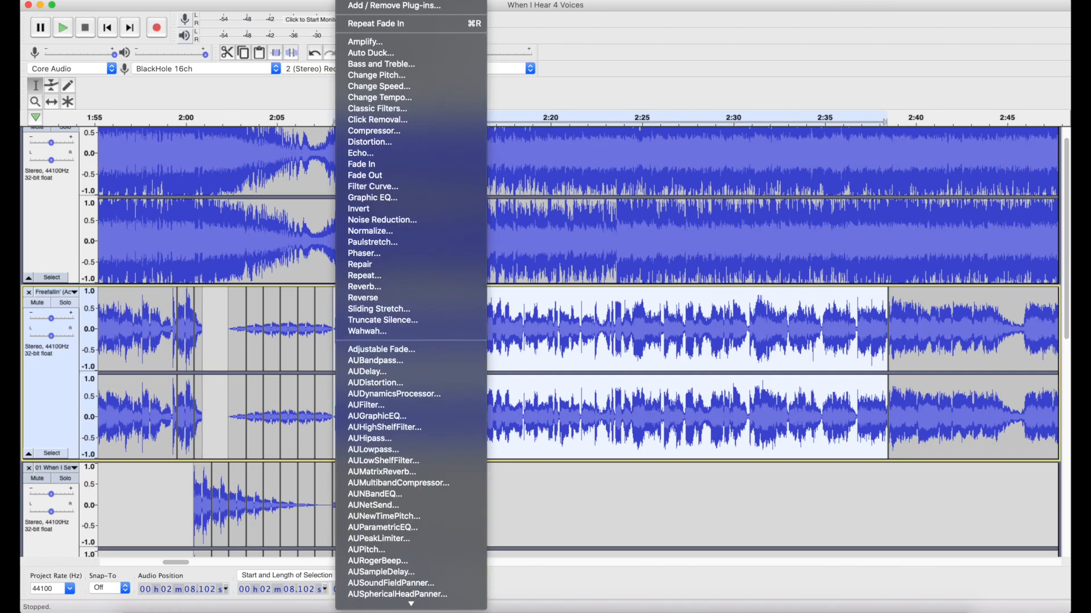
click(358, 75)
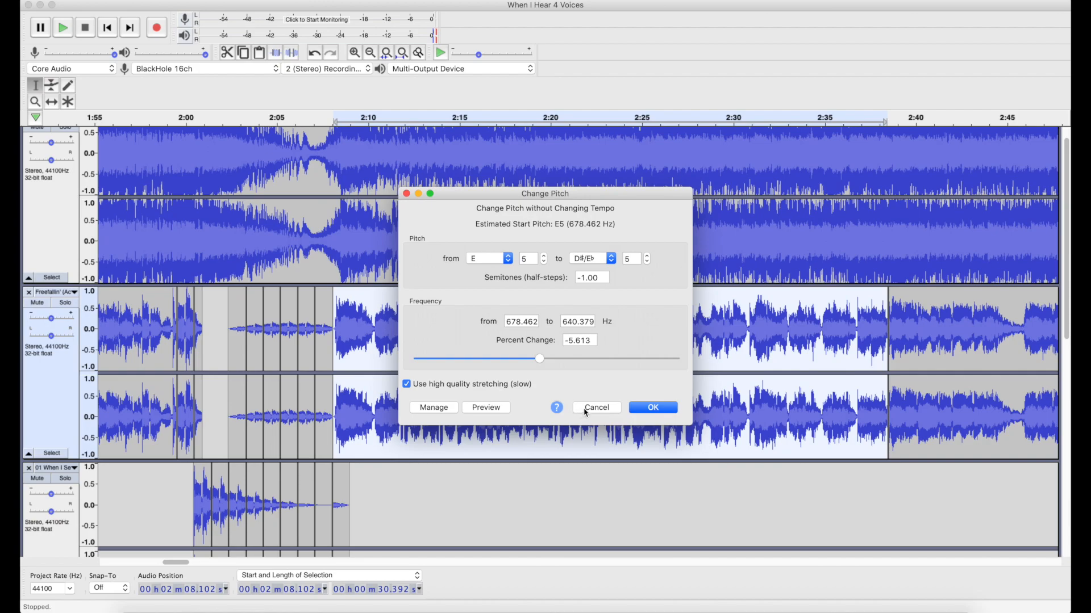
click(586, 410)
Play the mix from 2:17.611, within the Freefallin' vocal clip after the echoes, and stop it past 2:25.
click(504, 347)
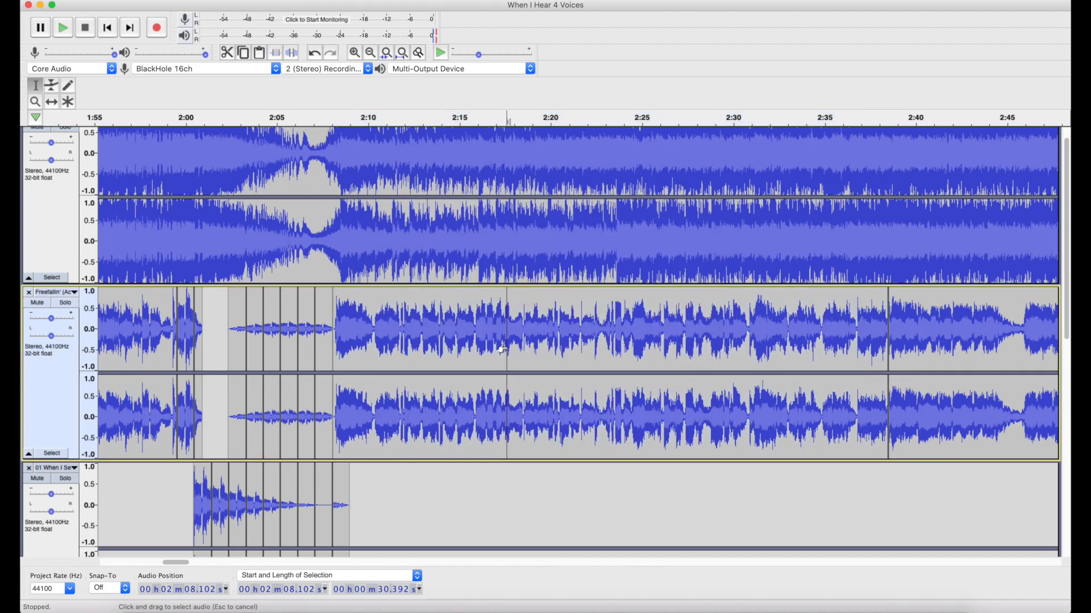
key(space)
scroll(667, 332, right, 5)
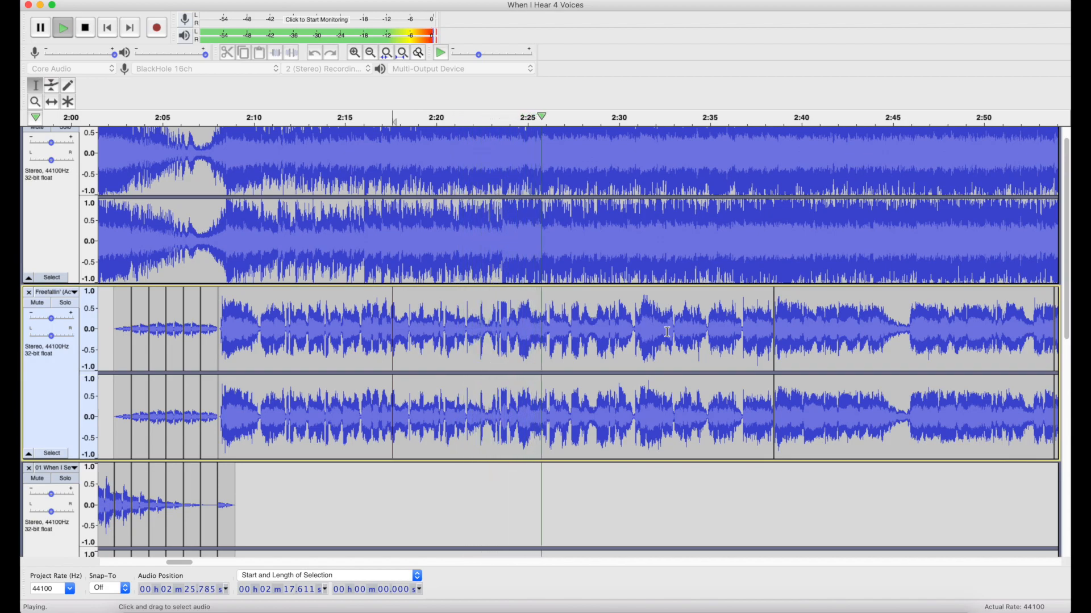
click(85, 27)
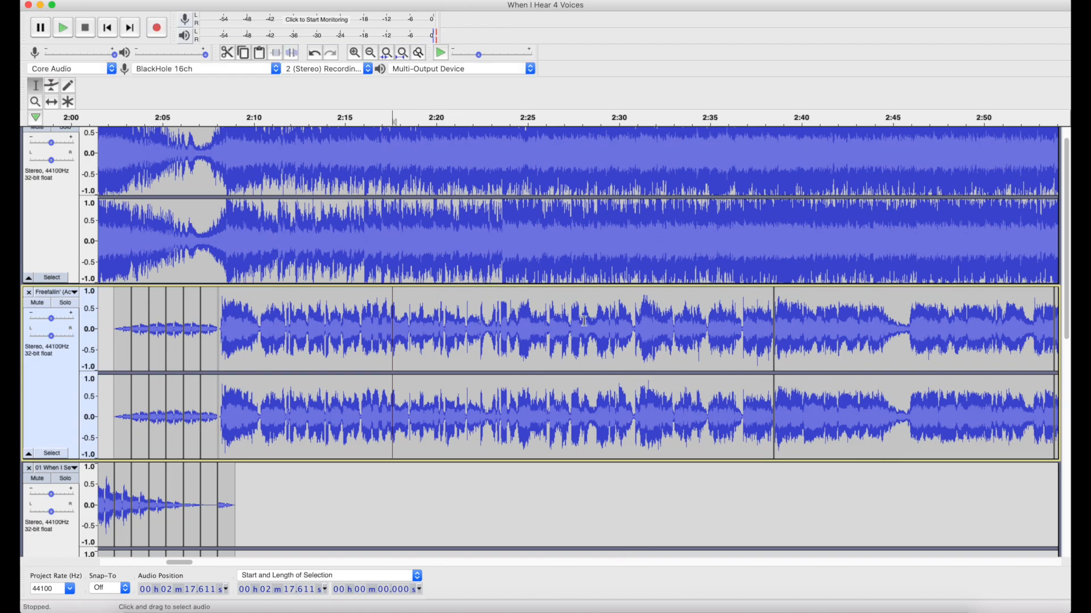
Play the mix from 2:30.816 up to the short split clip in the Freefallin' vocals near 2:54, and stop it.
click(634, 332)
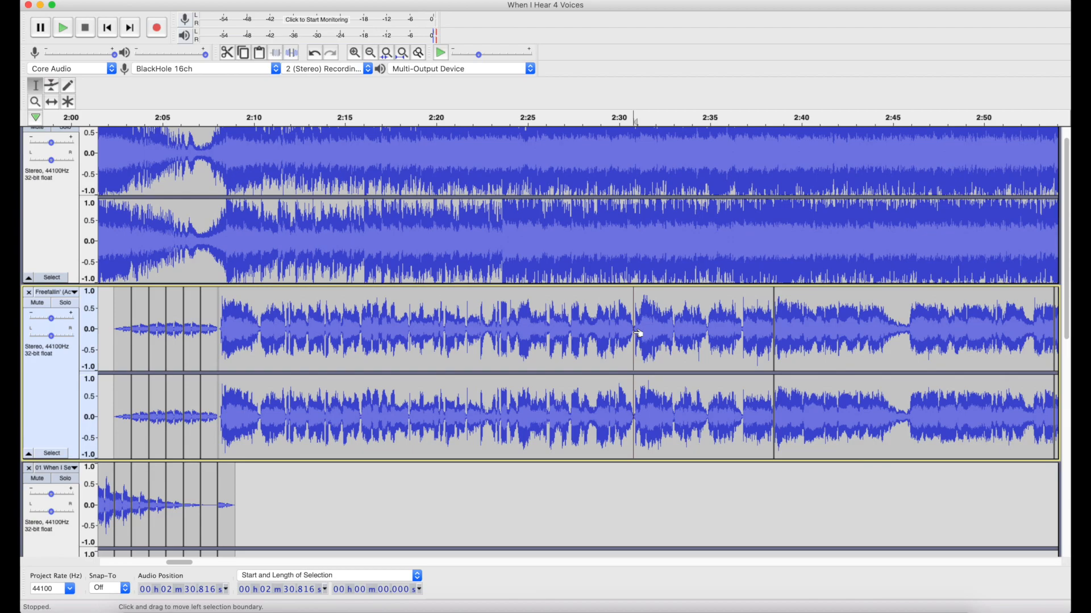
key(space)
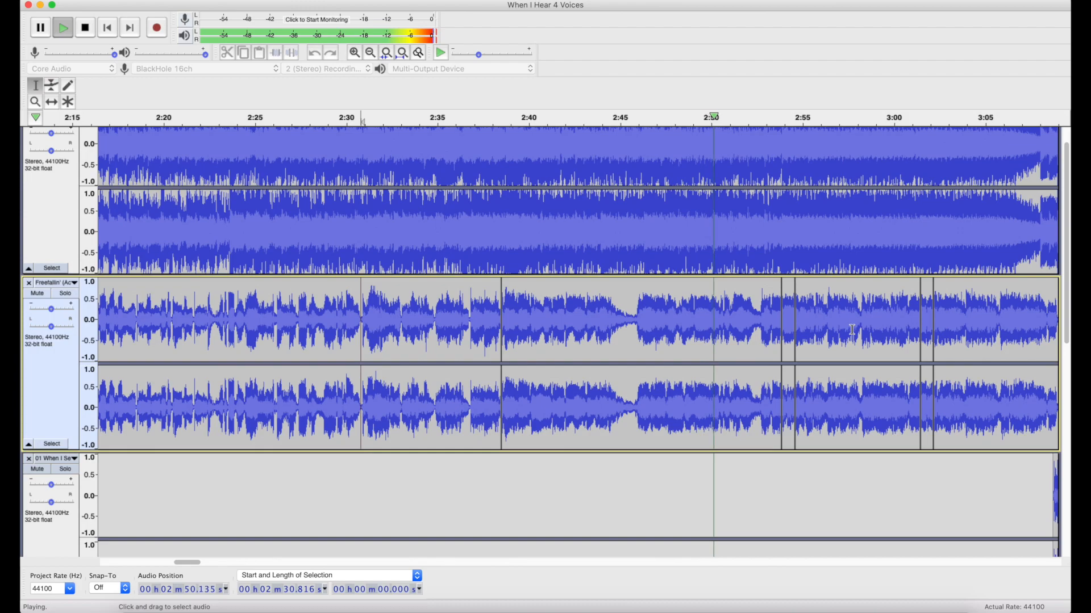
scroll(852, 329, right, 2)
ctrl+scroll(851, 330, up, 2)
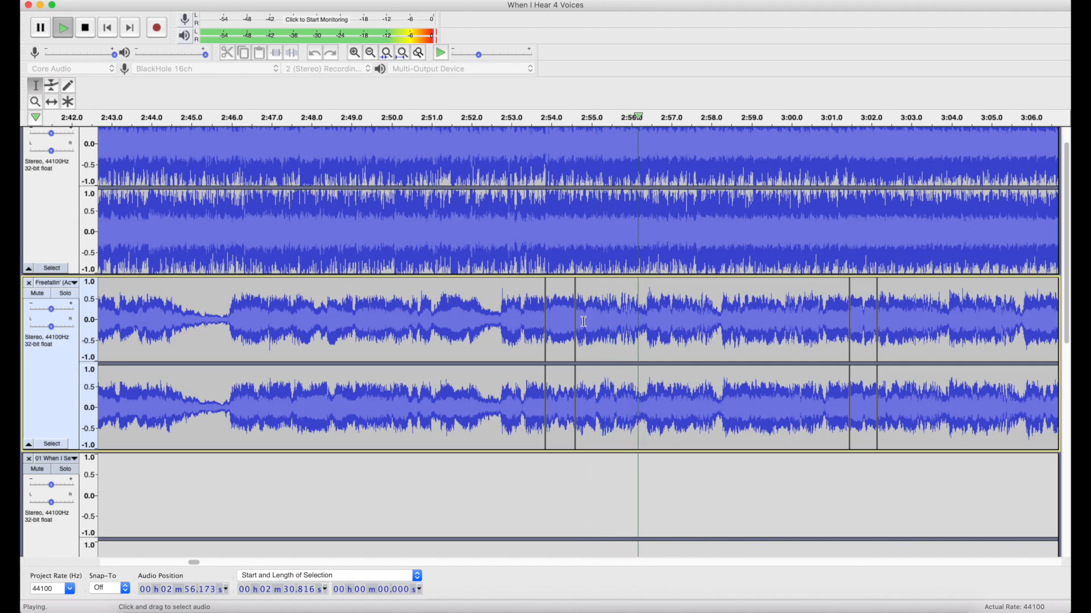
key(space)
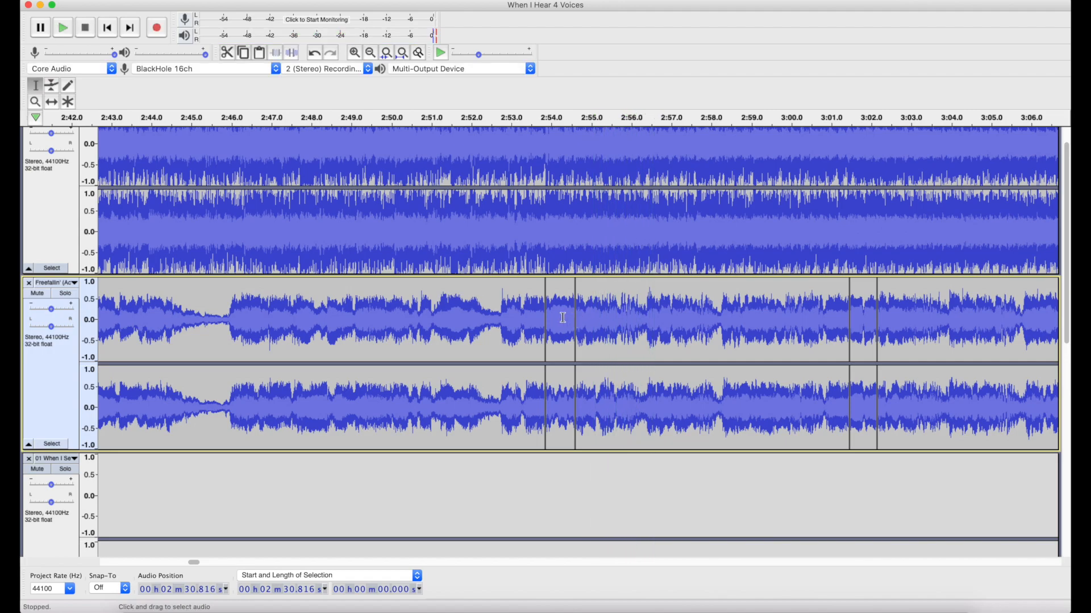
Select the short Freefallin' clip starting at 2:53.848 and examine its Change Pitch settings without applying them.
double_click(563, 317)
ctrl+scroll(563, 317, up, 2)
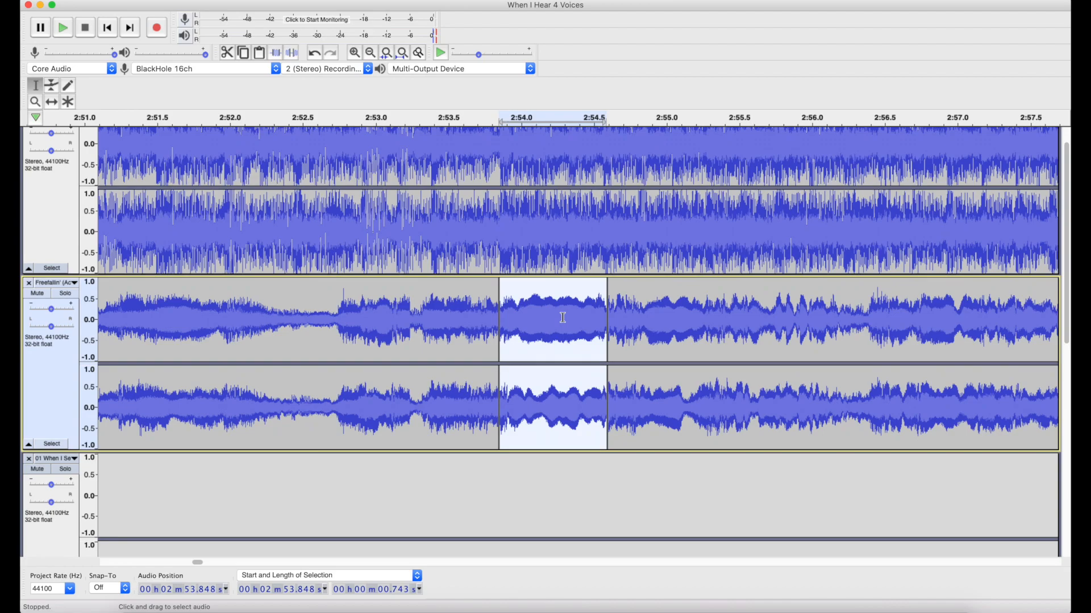
click(353, 1)
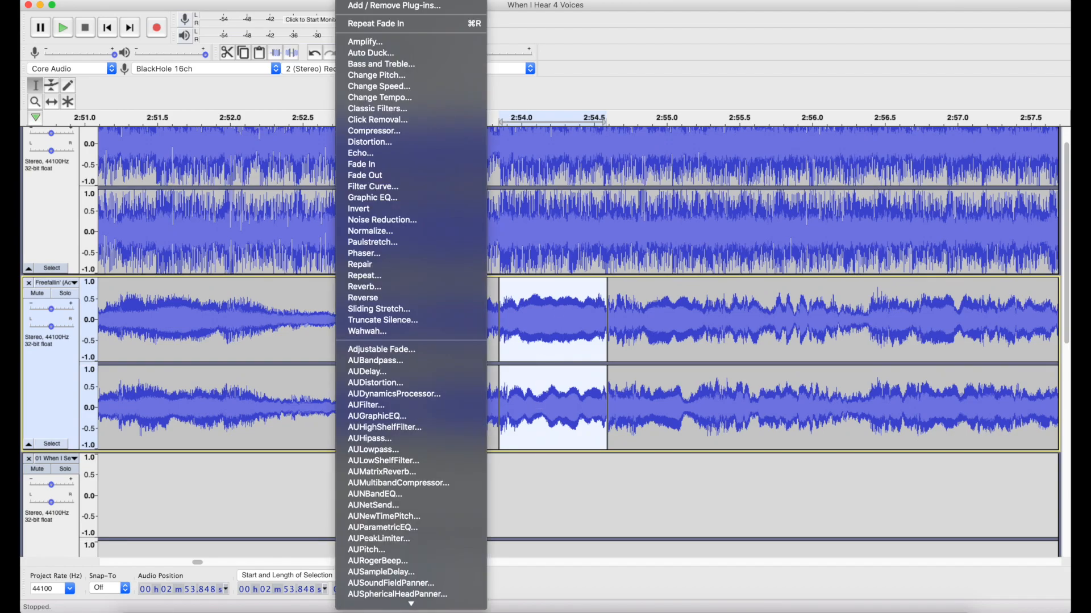
click(364, 77)
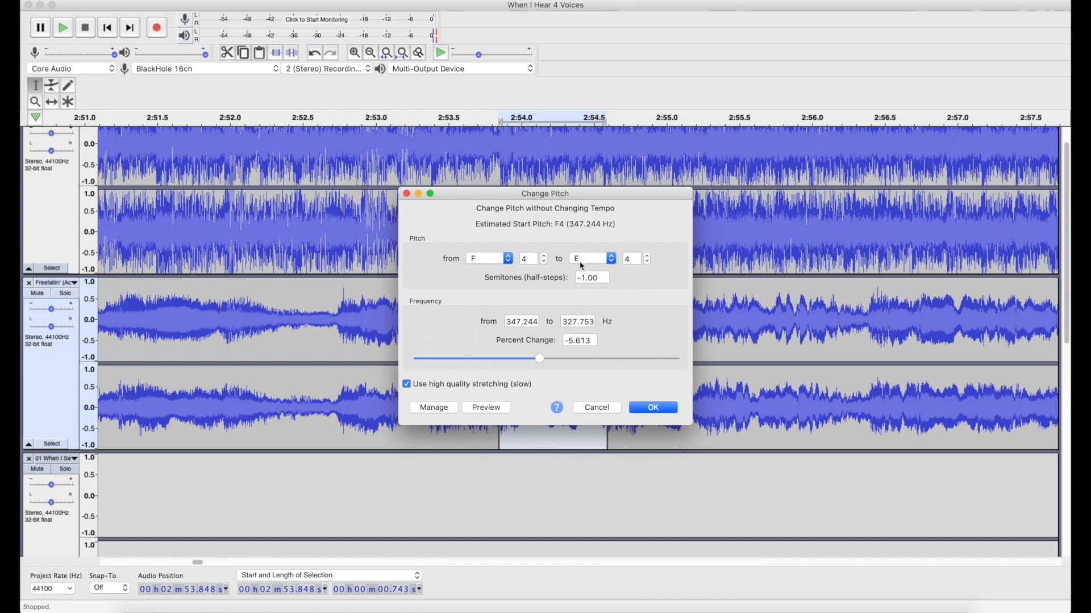
click(597, 407)
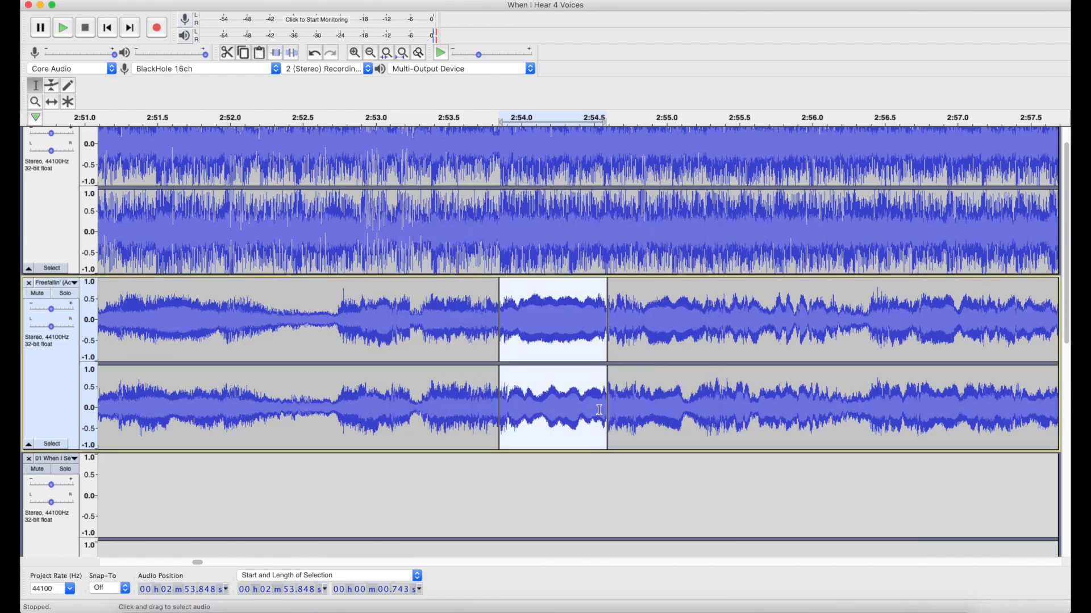
Play the mix from 2:52.603 and follow the Freefallin' vocals through both short split clips to about 3:05.
click(566, 412)
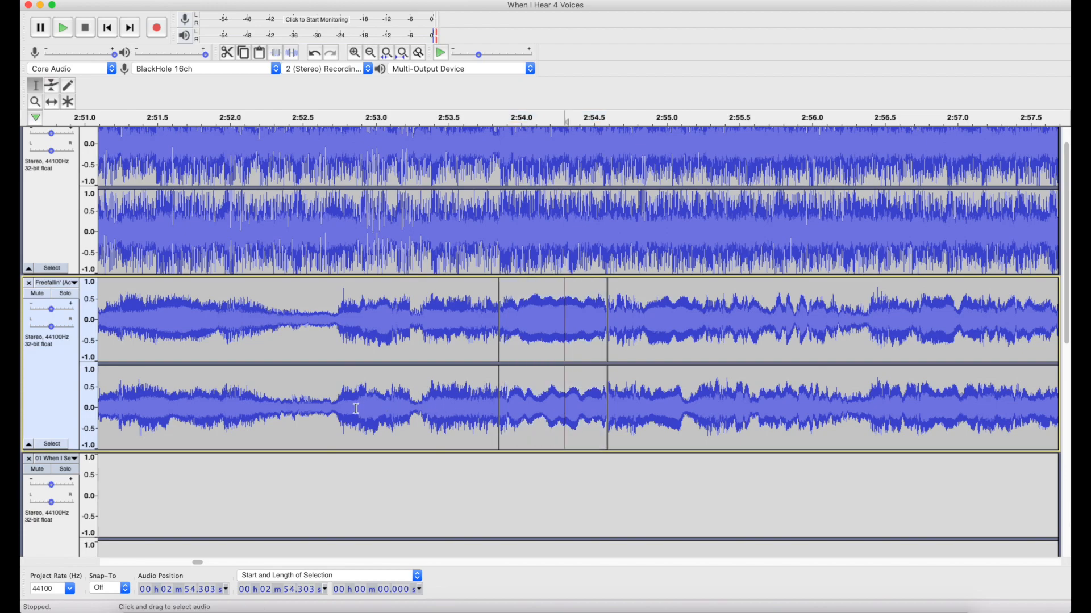
click(318, 411)
key(space)
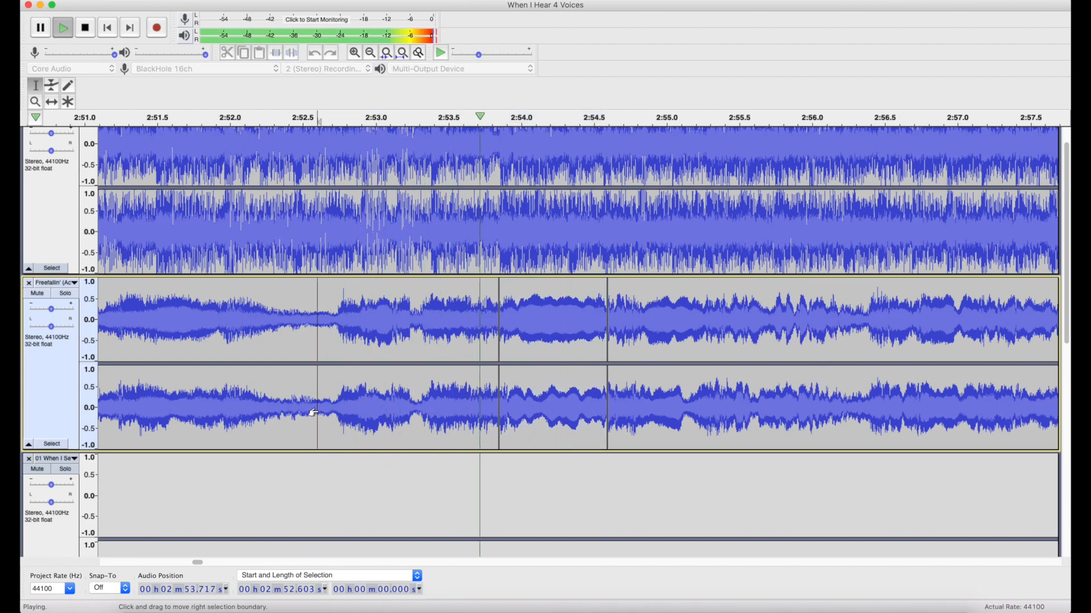
scroll(531, 418, right, 5)
scroll(532, 418, down, 1)
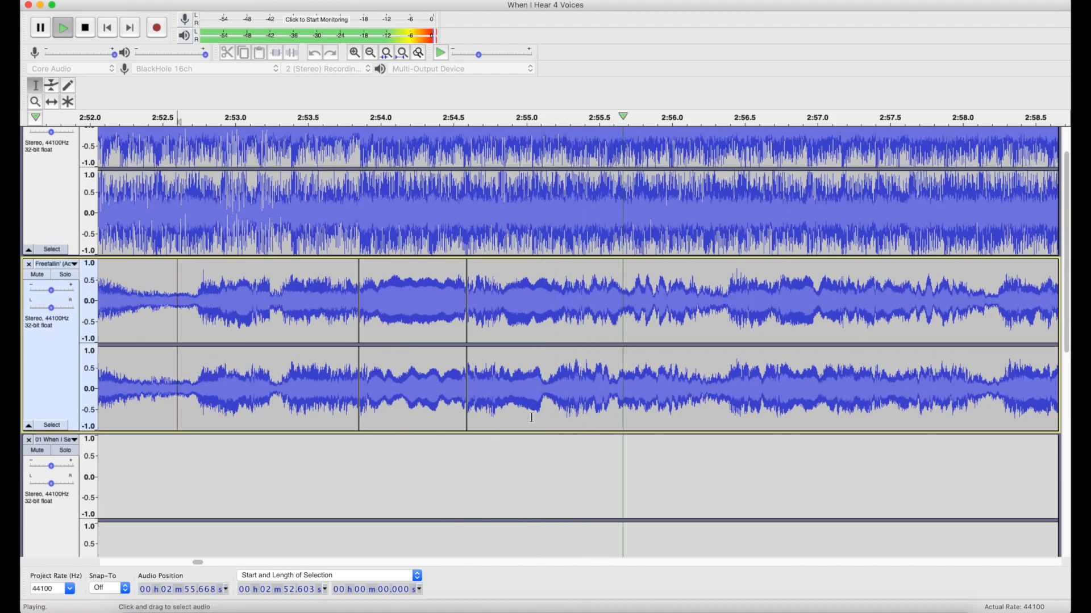
scroll(532, 418, down, 2)
scroll(532, 418, right, 3)
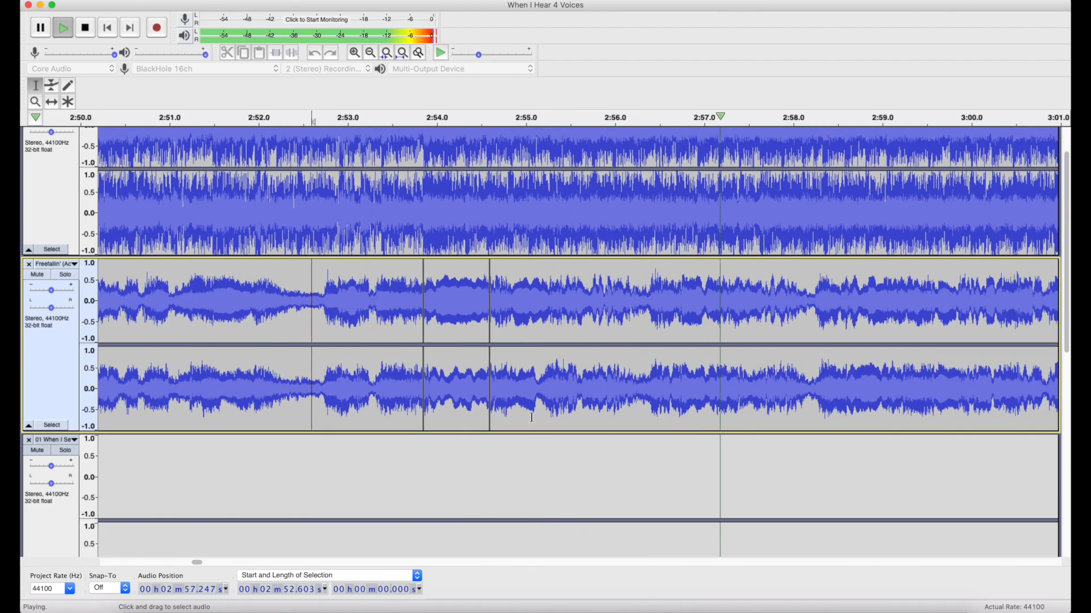
scroll(532, 418, right, 3)
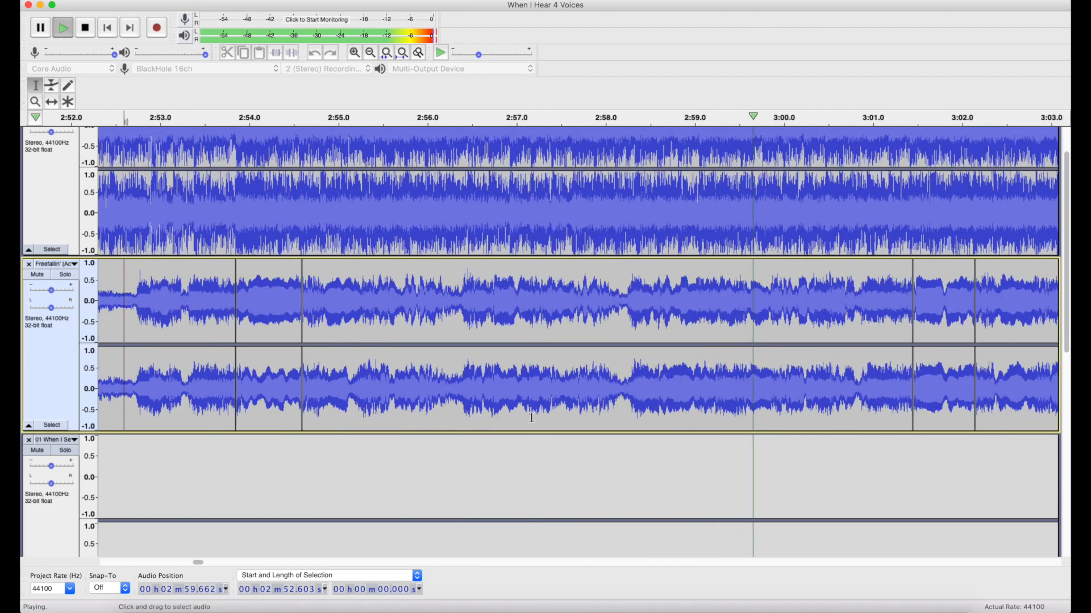
scroll(532, 418, right, 2)
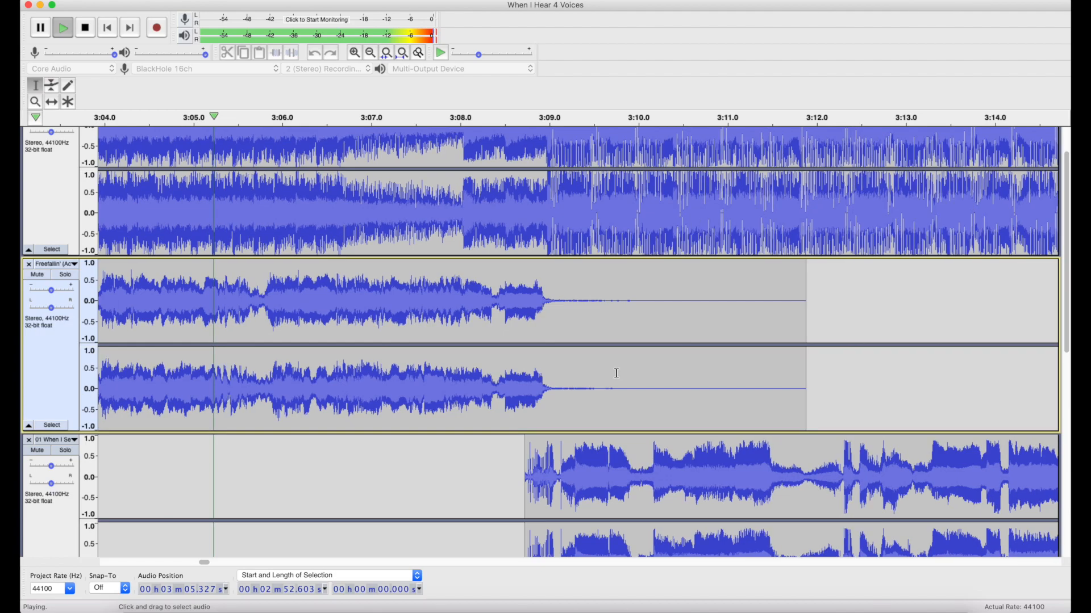
Follow the playback from the end of the Freefallin' vocals into the vocals of the track below, and stop it at about 3:15.
scroll(616, 373, down, 1)
scroll(616, 373, down, 5)
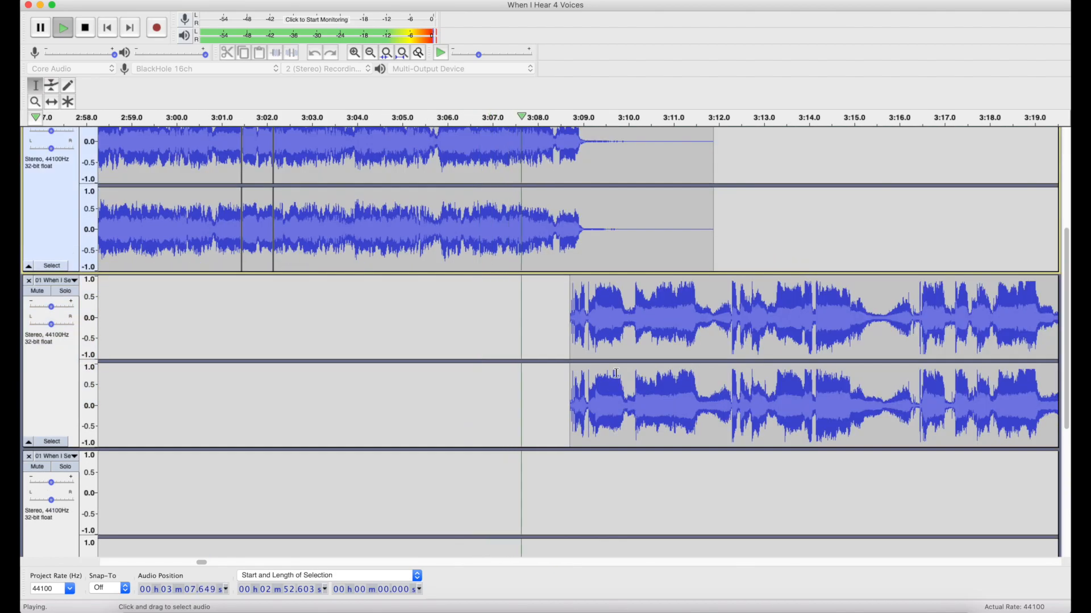
scroll(616, 373, up, 4)
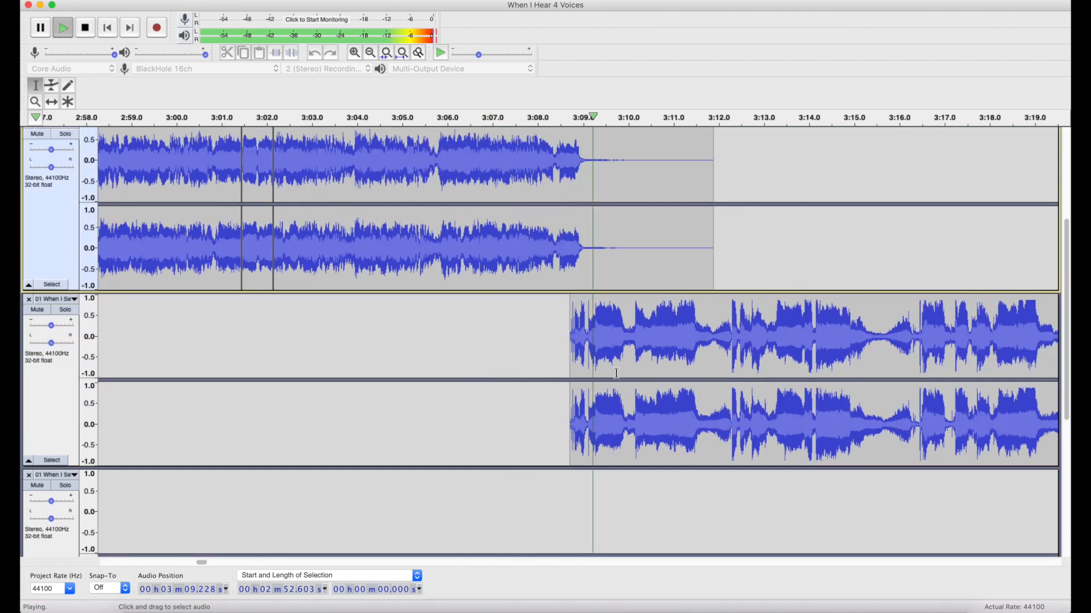
scroll(616, 373, right, 5)
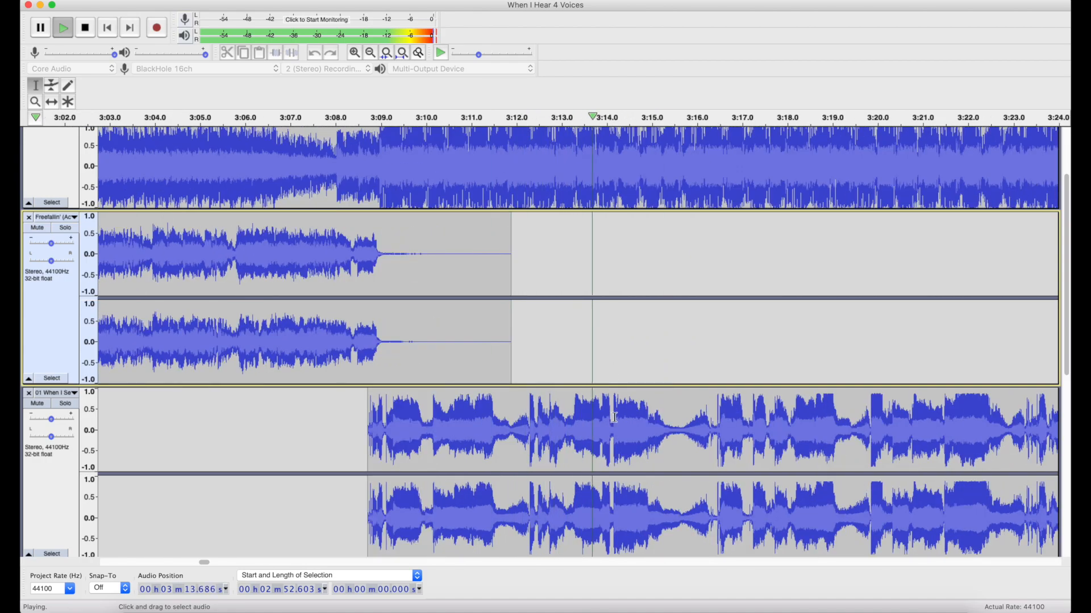
key(space)
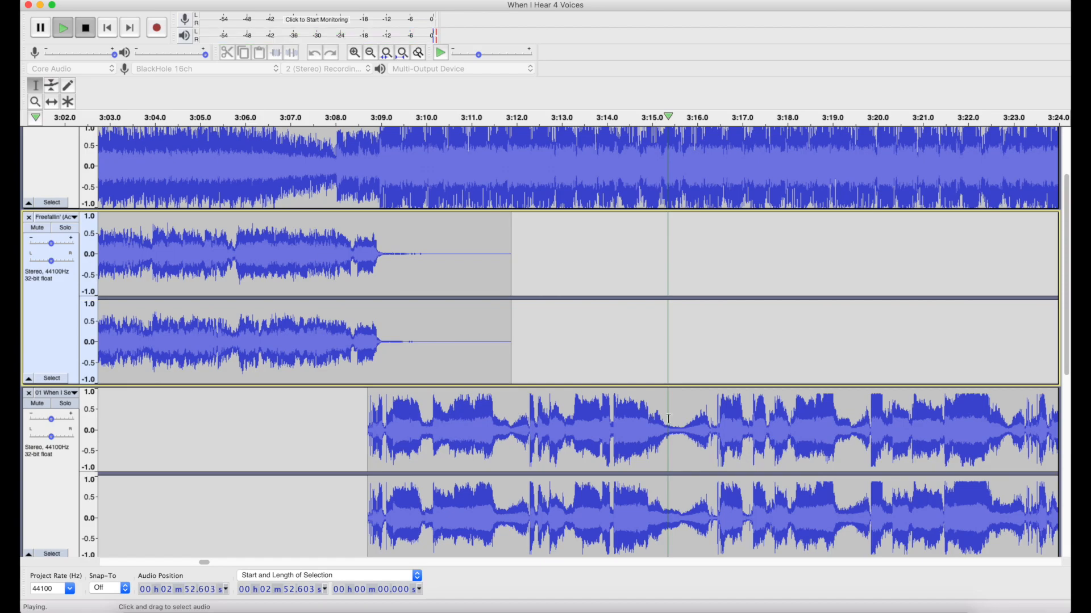
Play the mix from 3:15.403 and examine the third track's vocals up to their overlap with the fourth track's clip.
click(670, 419)
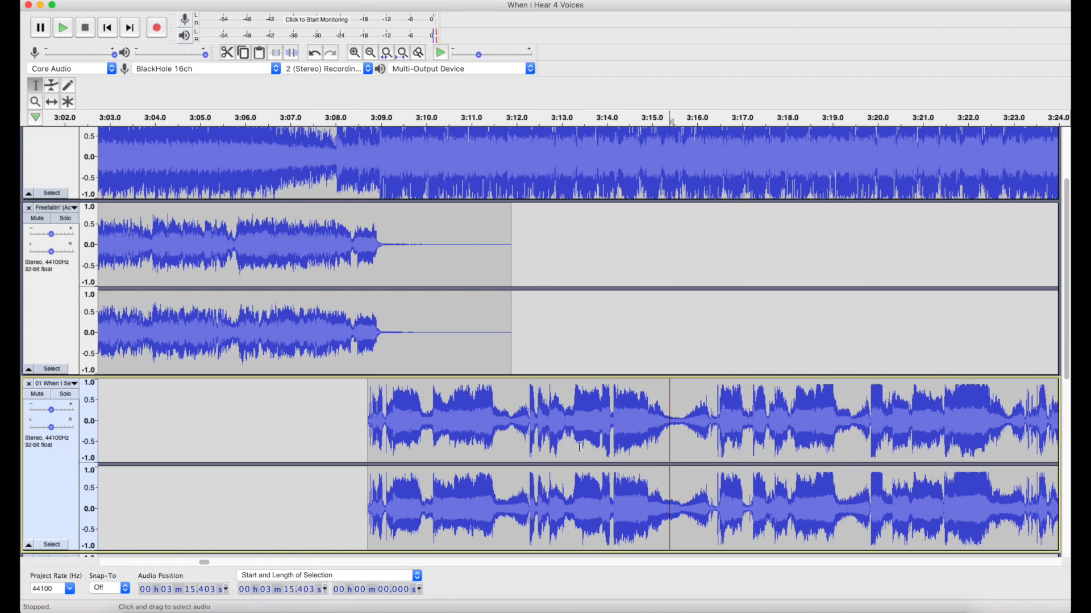
key(space)
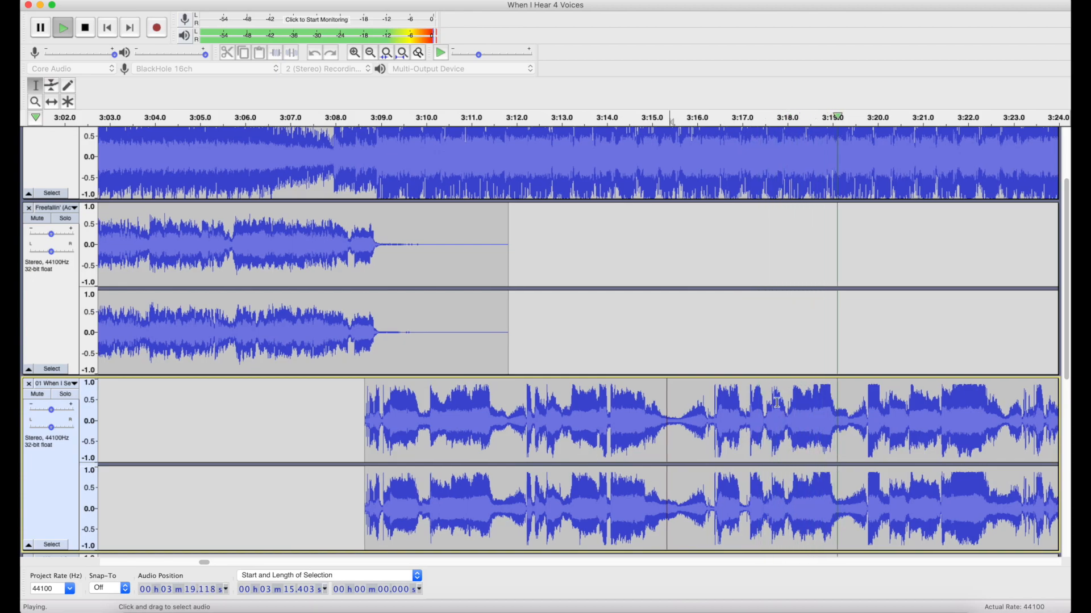
scroll(776, 404, right, 5)
scroll(776, 403, down, 3)
scroll(775, 404, down, 2)
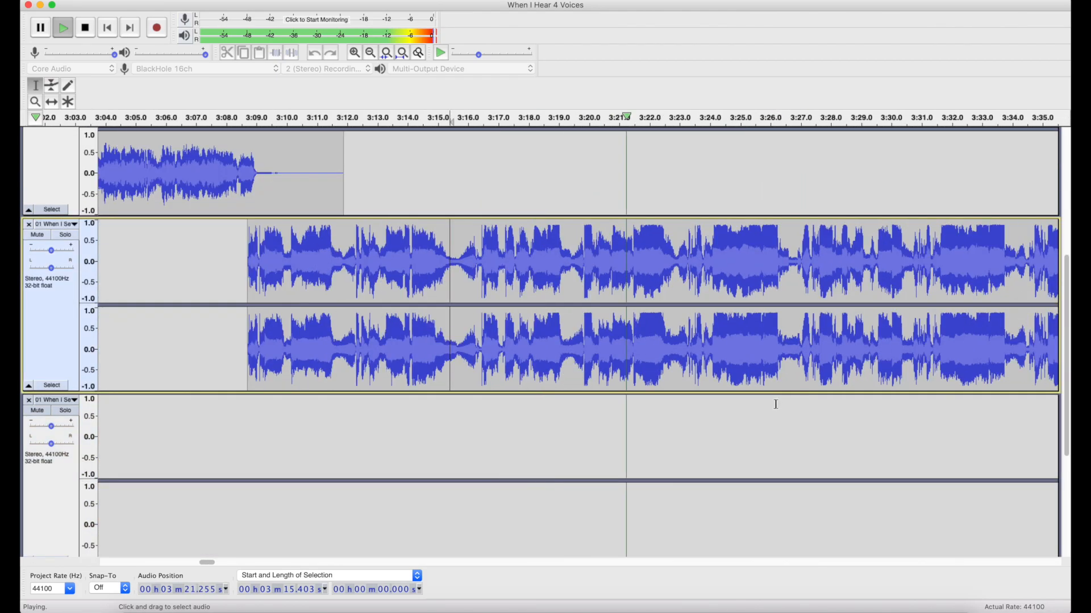
scroll(776, 404, right, 3)
scroll(776, 405, right, 1)
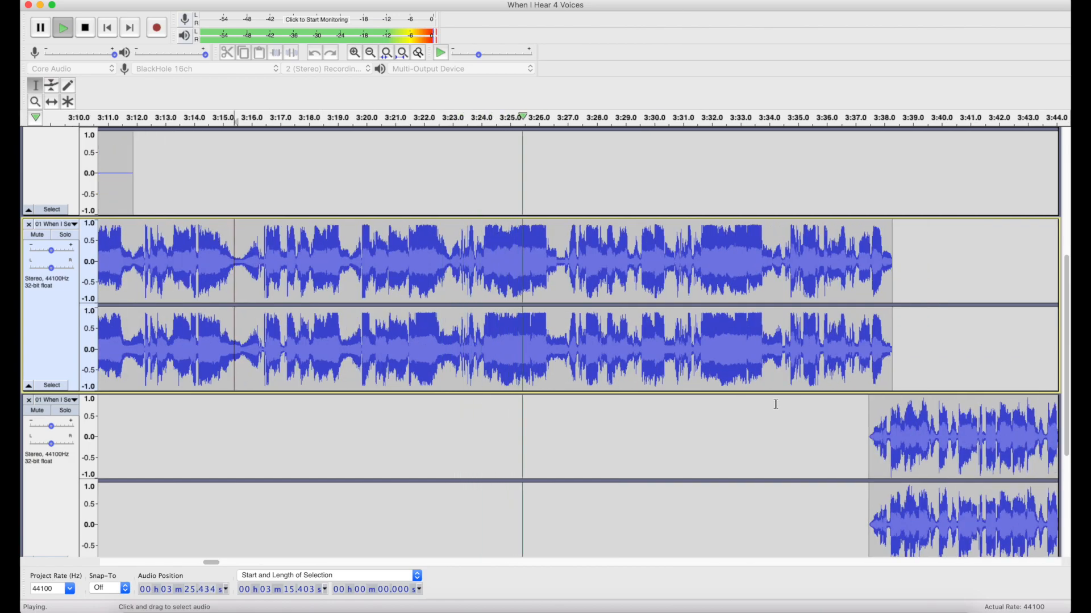
Follow the playback past the end of the third track's vocal clip, examining the faded-in Freefallin' clip ahead, and stop at 3:41.687.
scroll(776, 405, up, 2)
scroll(776, 405, up, 3)
scroll(776, 405, down, 2)
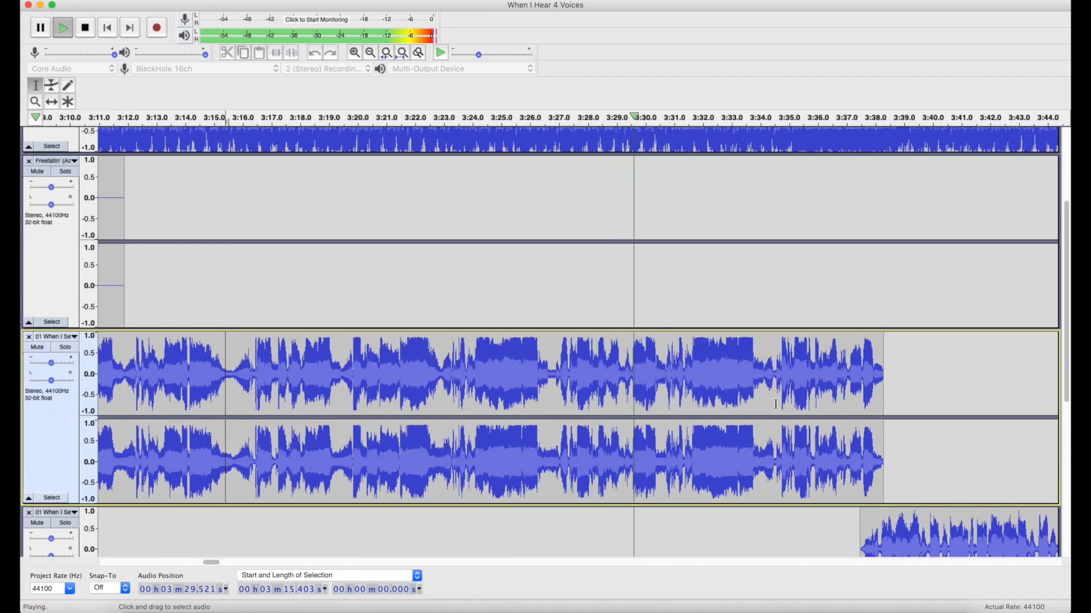
scroll(775, 404, right, 2)
scroll(773, 404, right, 3)
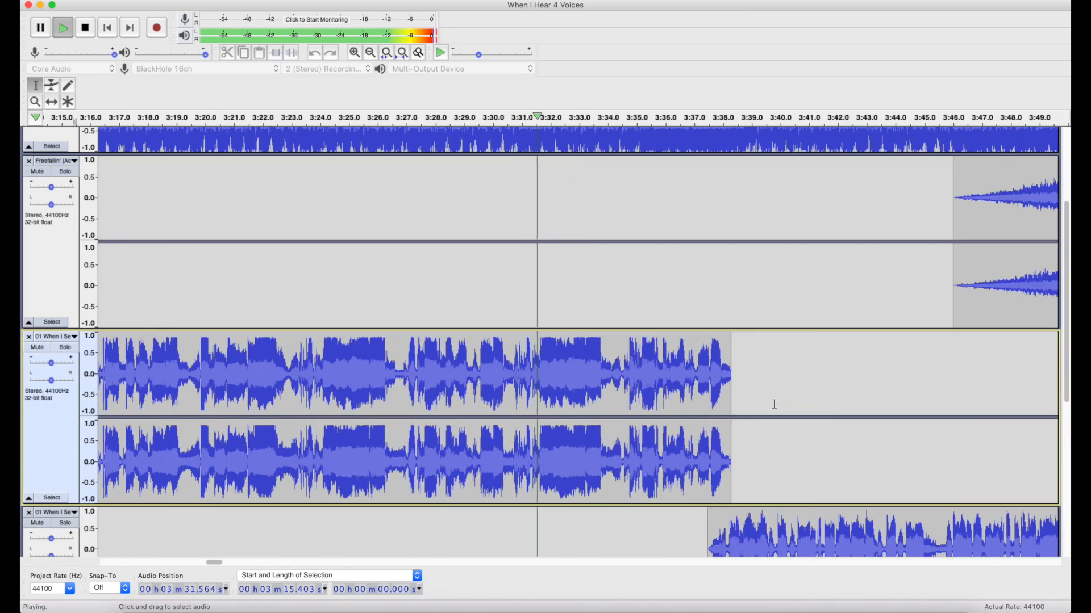
scroll(774, 404, right, 3)
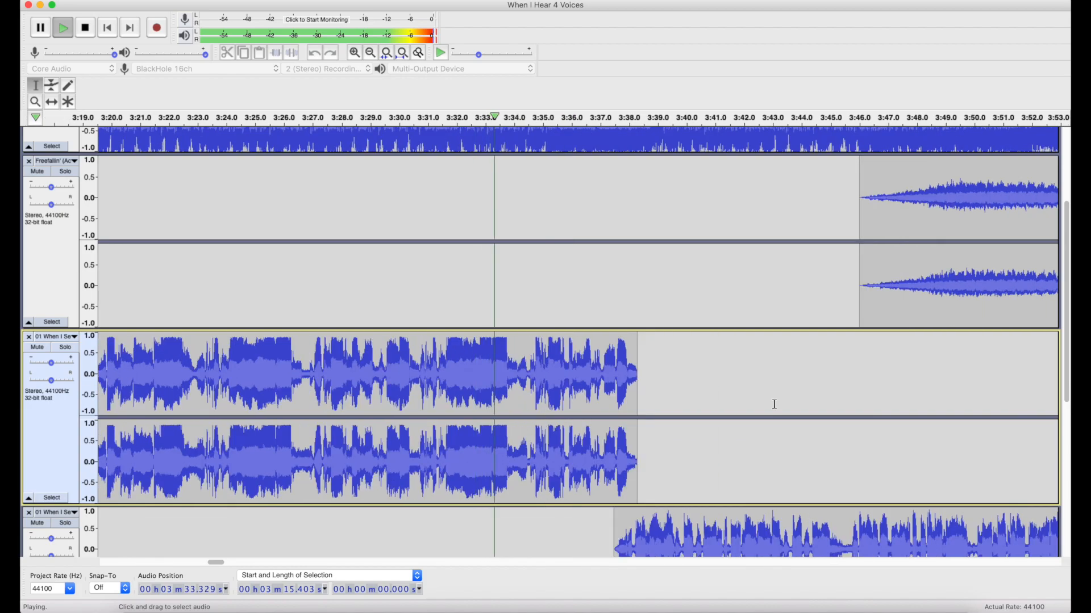
scroll(773, 403, right, 2)
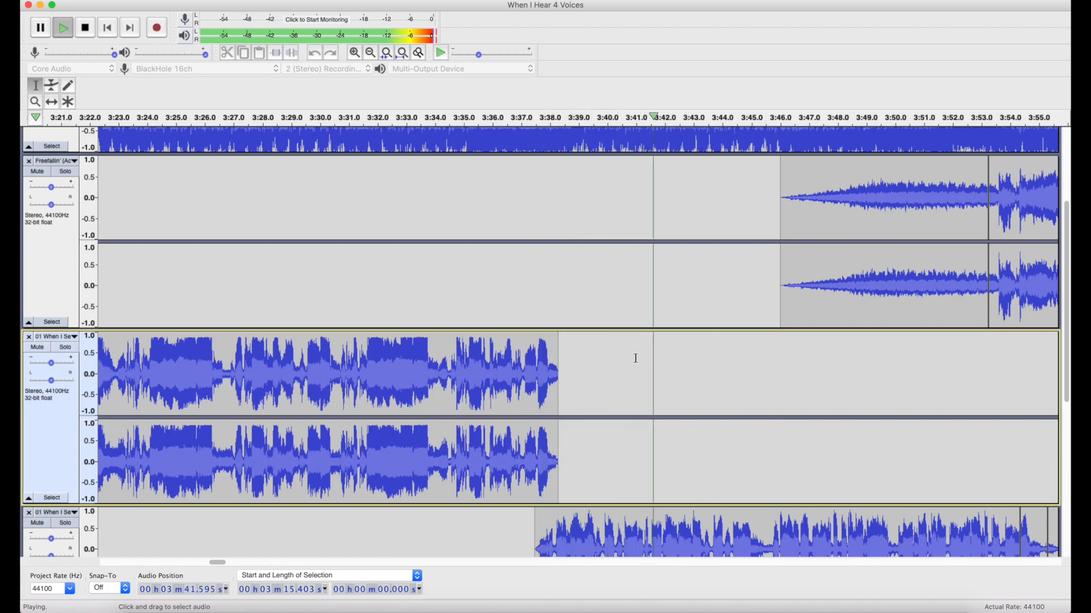
key(space)
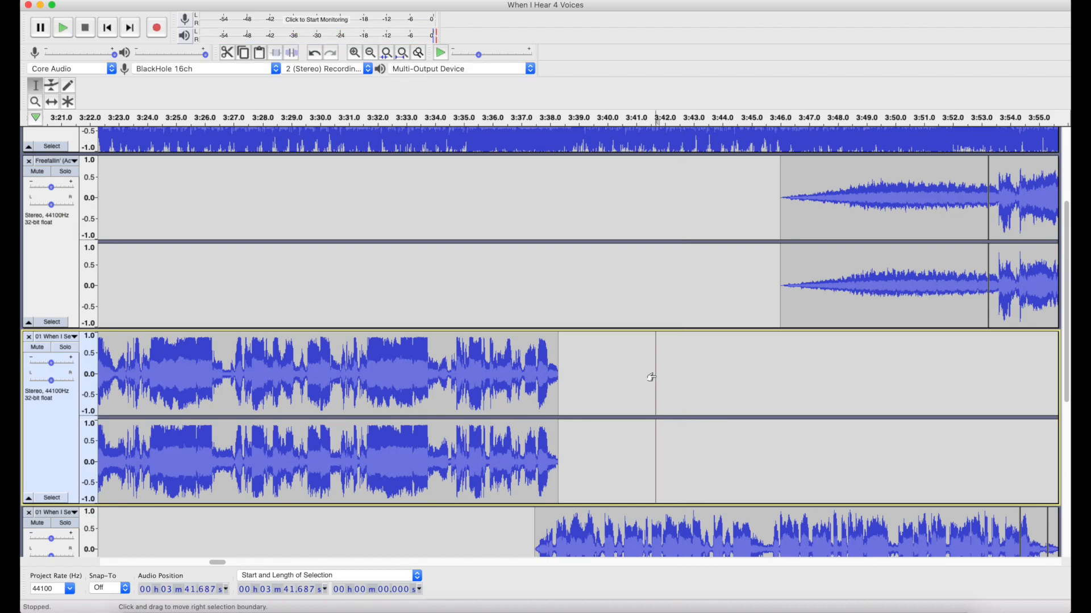
Examine the fourth track's vocal clip from about 3:37 to 3:58, above the 127 BPM beat track.
scroll(651, 377, down, 5)
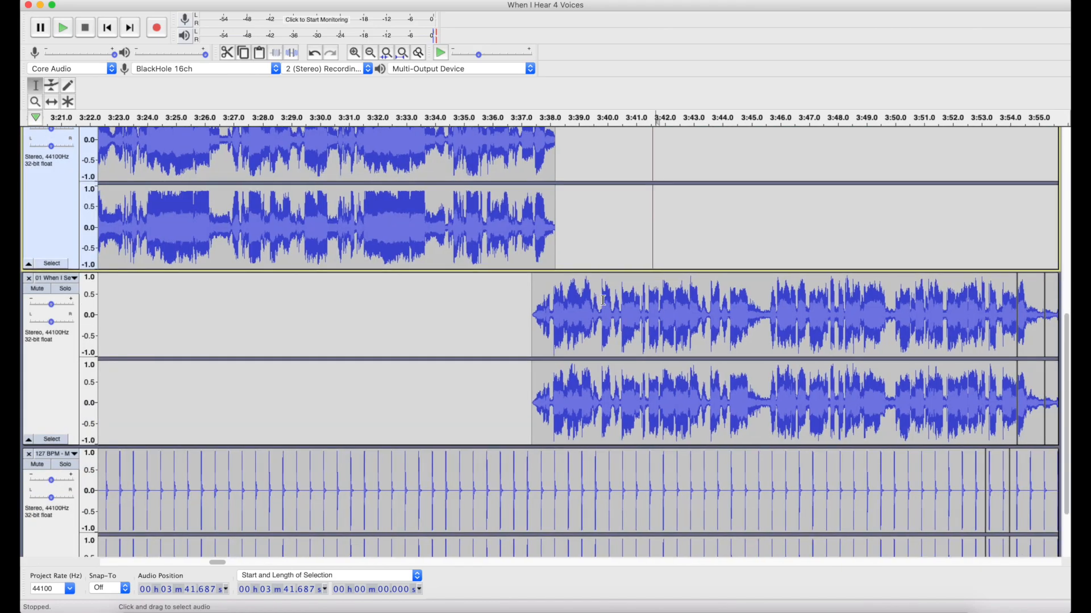
scroll(603, 300, right, 2)
scroll(603, 300, right, 2)
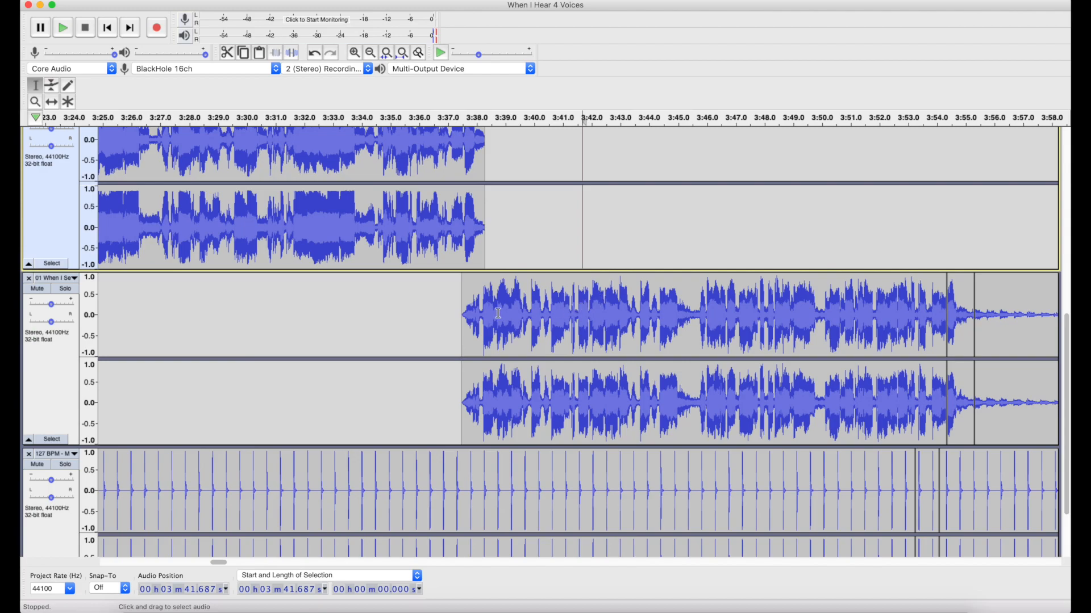
Play the mix from 3:37.304 and follow the fourth track's vocals against the faded-in Freefallin' clip, stopping at about 3:54.
click(462, 306)
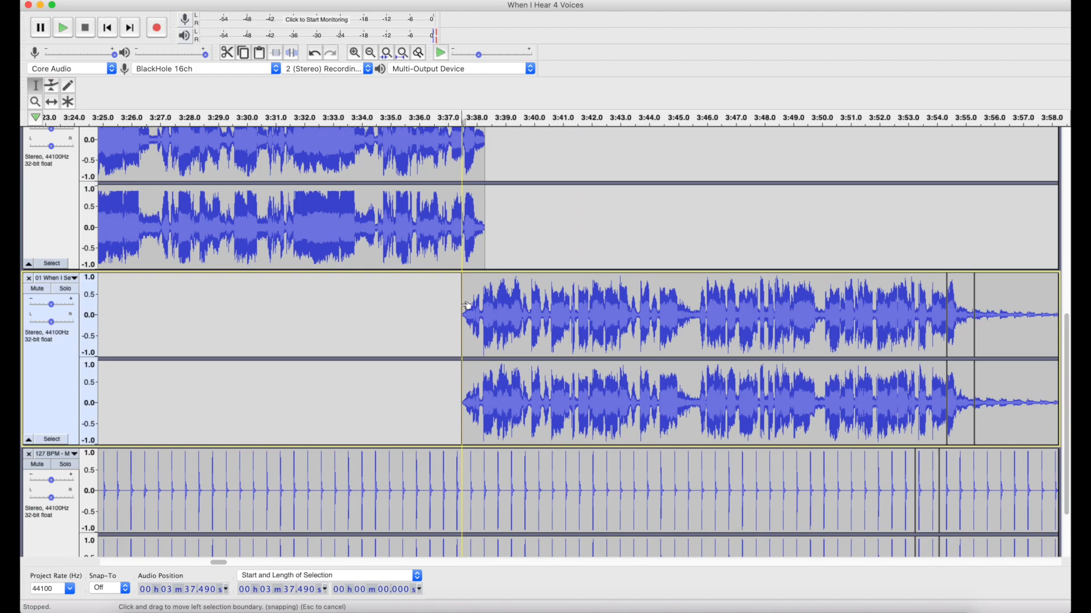
click(457, 307)
key(space)
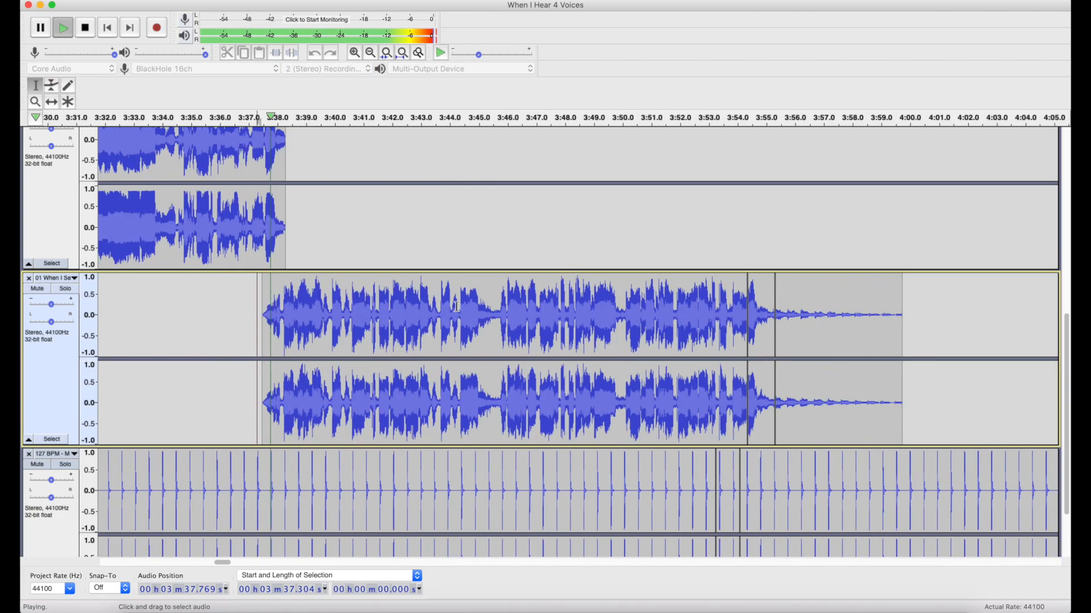
scroll(456, 307, up, 5)
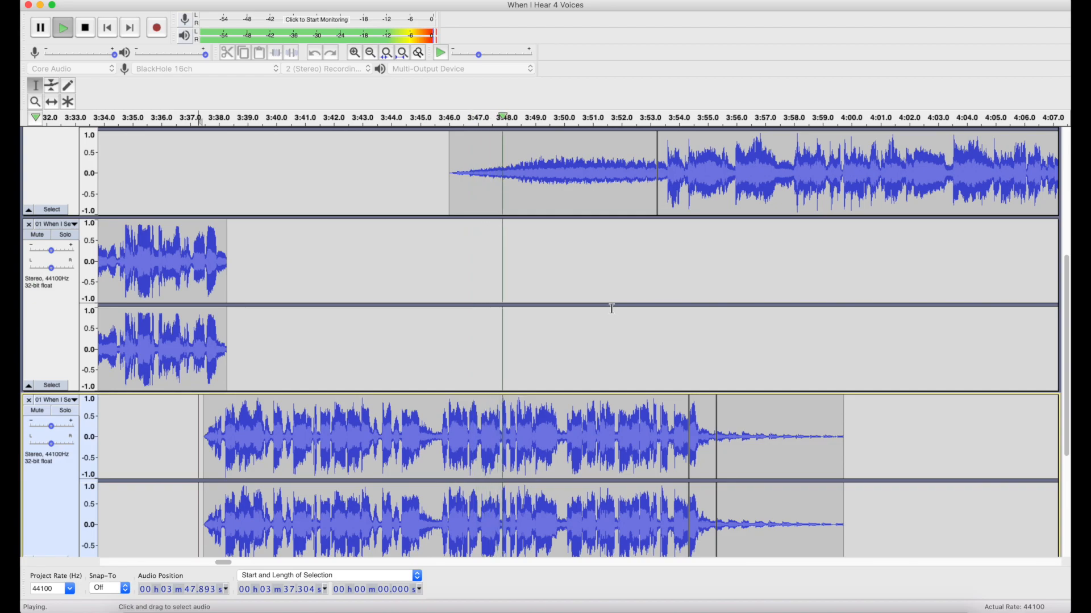
scroll(612, 309, up, 2)
scroll(611, 309, up, 1)
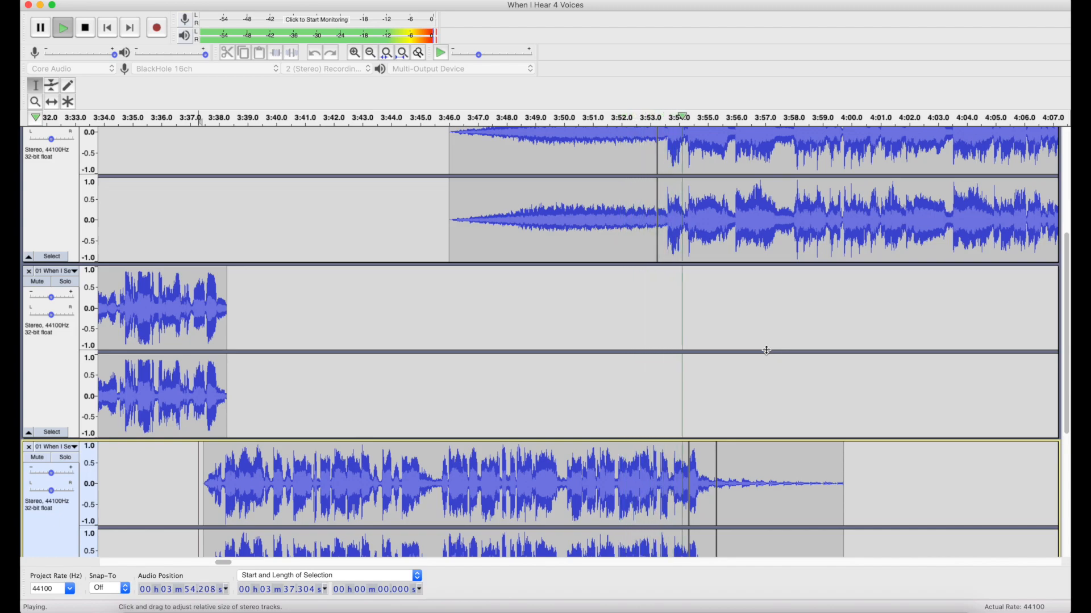
key(space)
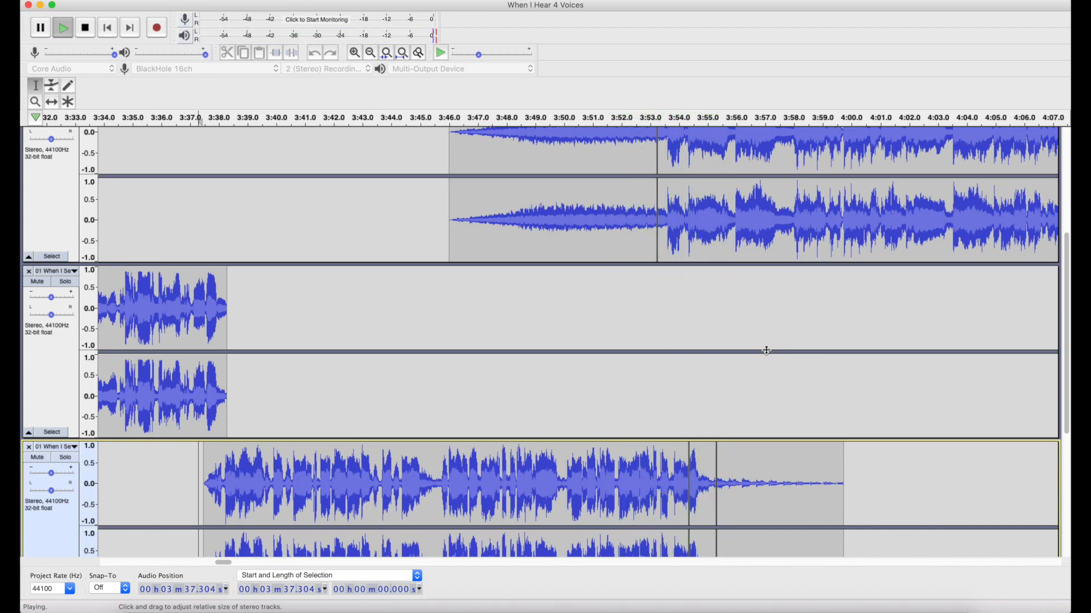
Select the faded-in Freefallin' clip at 3:46.025, and examine the short fourth-track clip at 3:54.345.
double_click(541, 209)
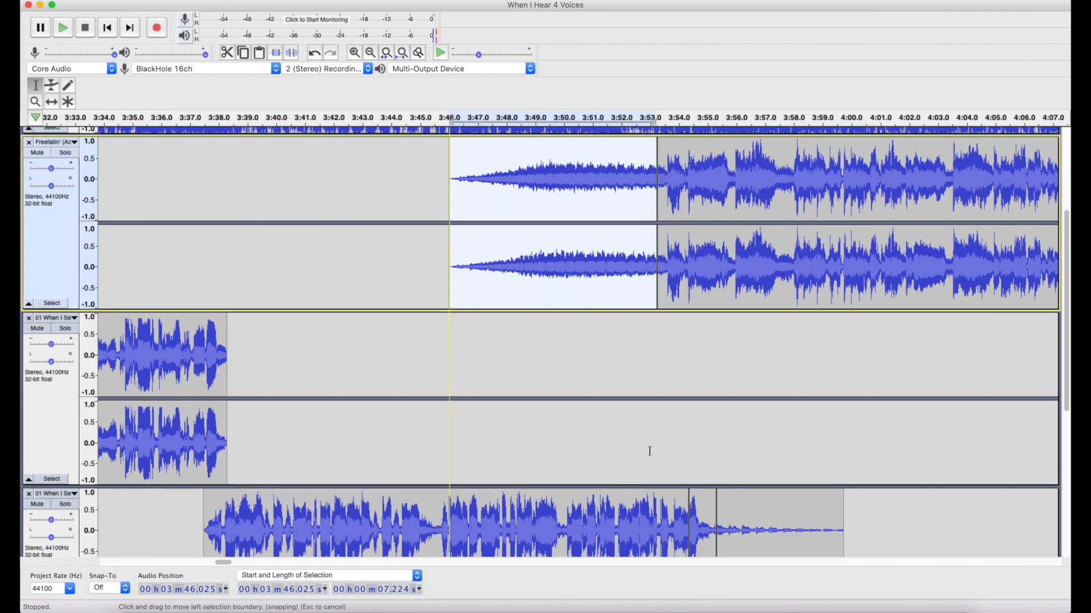
double_click(703, 508)
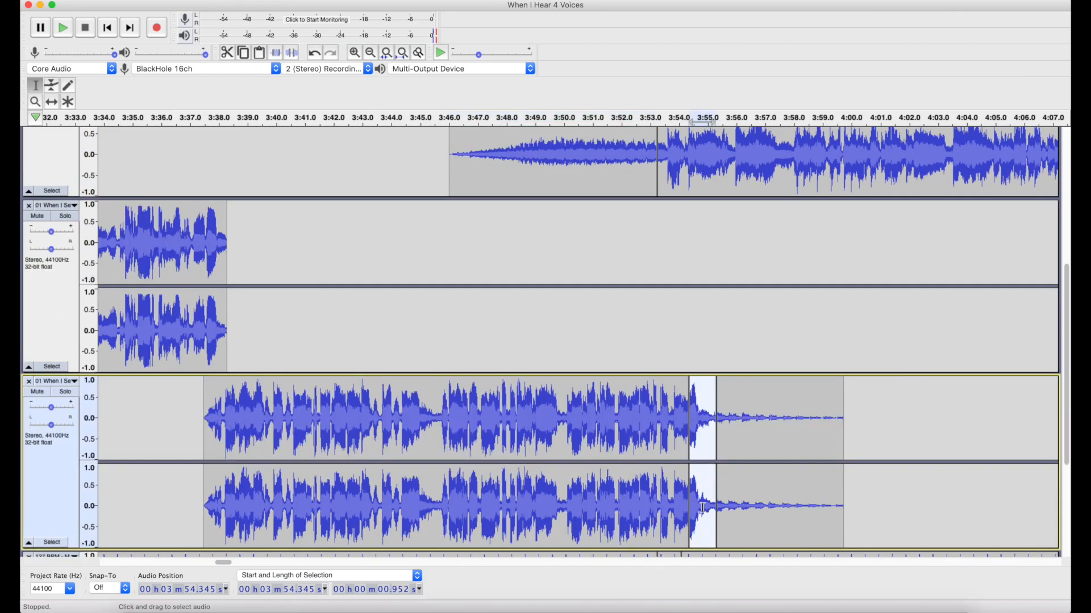
scroll(703, 507, up, 1)
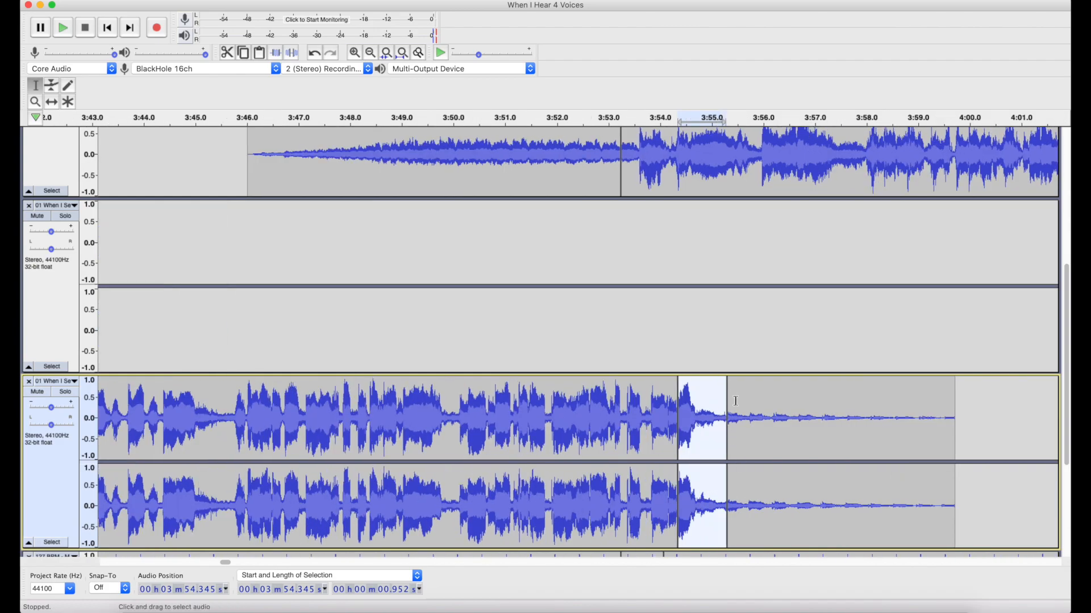
Solo the fourth track, play it from 3:52.335 into its trailing echo, and examine the vocals around the short clip at 3:54.345.
click(67, 392)
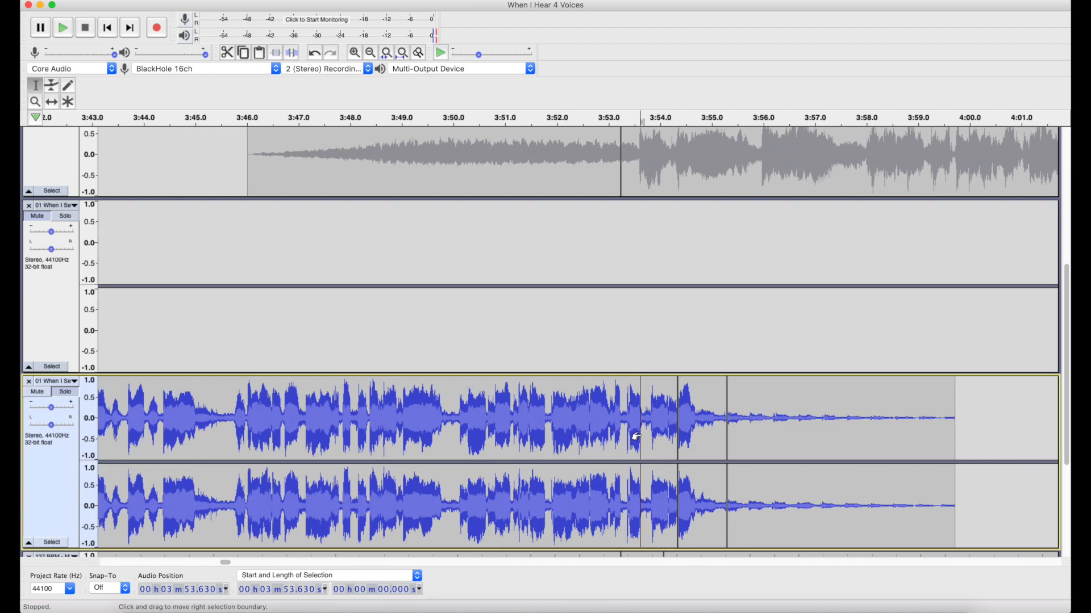
click(574, 430)
key(space)
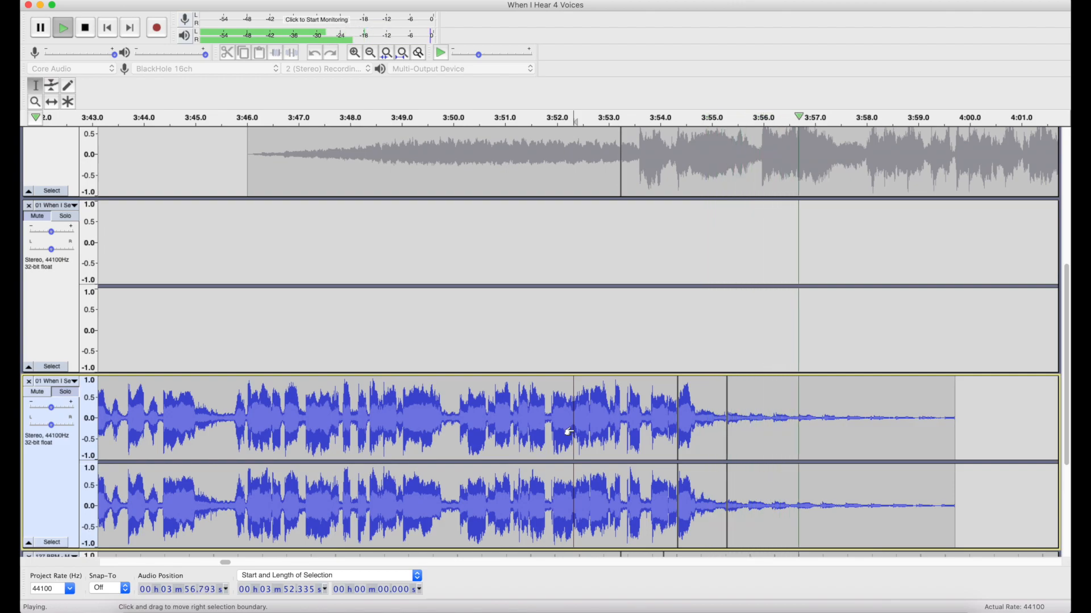
key(space)
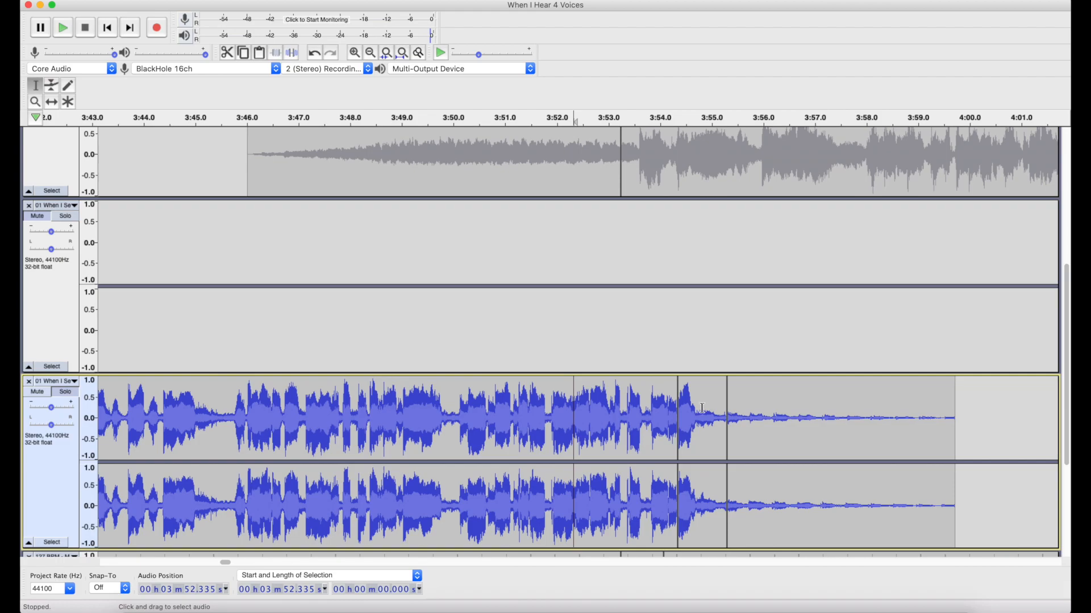
double_click(703, 408)
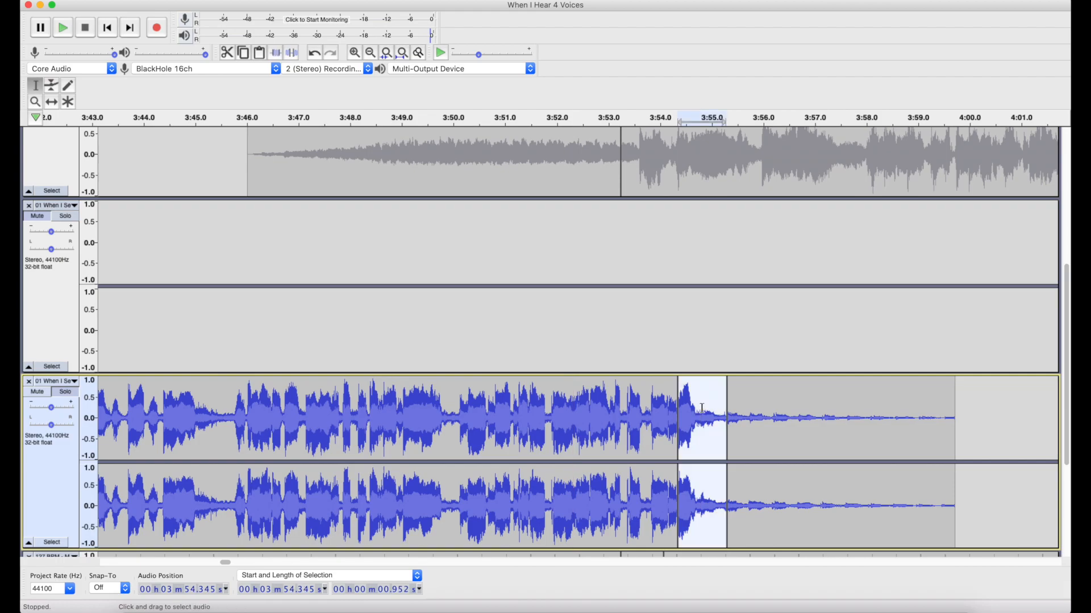
click(591, 399)
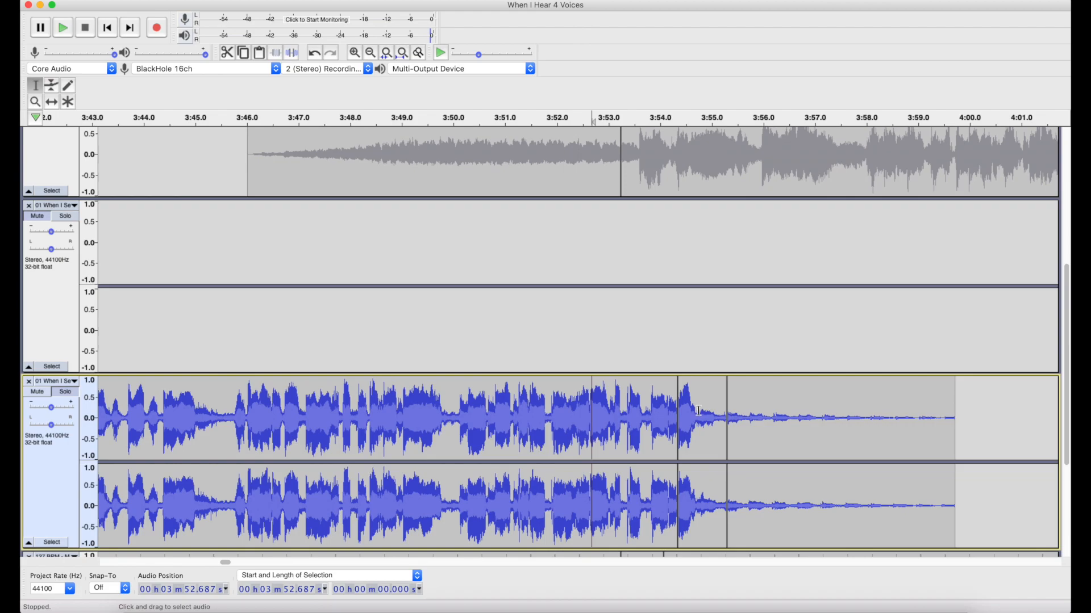
click(531, 421)
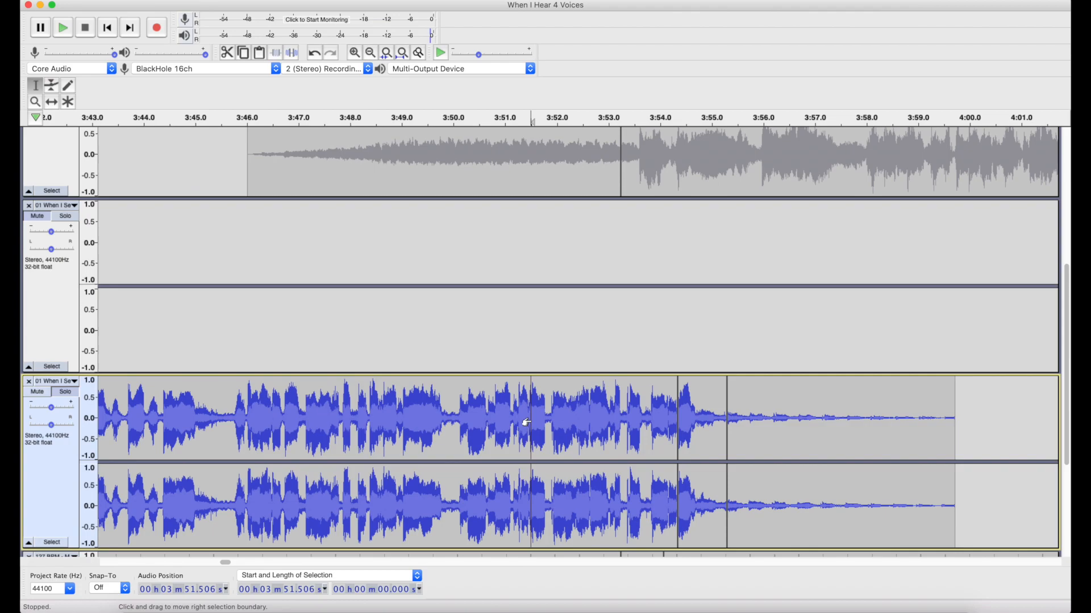
Apply Change Pitch with a 1-semitone shift to the short fourth-track clip at 3:54.345.
double_click(709, 436)
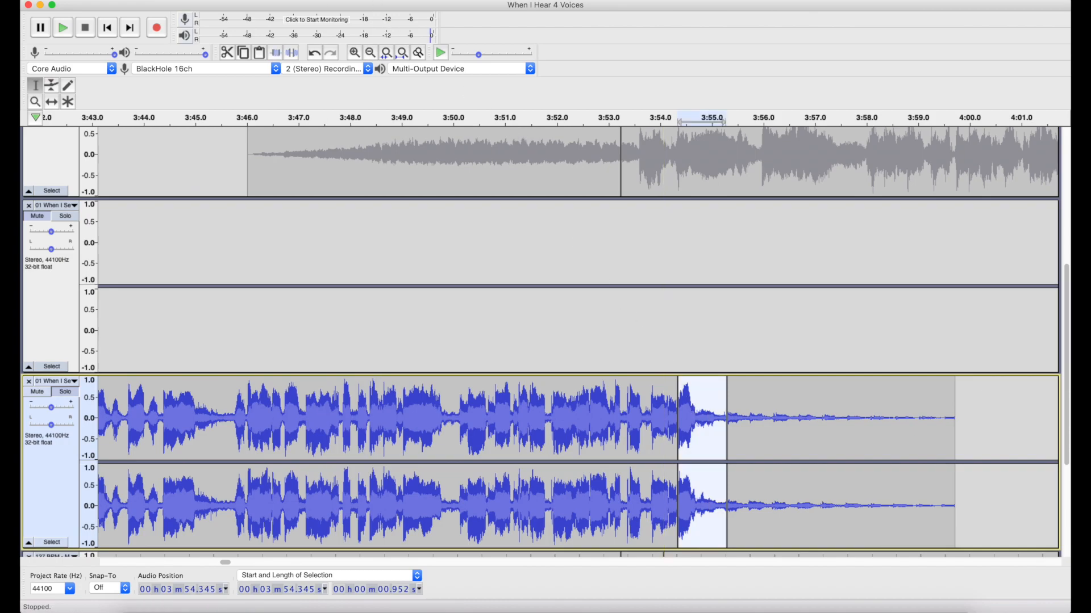
click(352, 1)
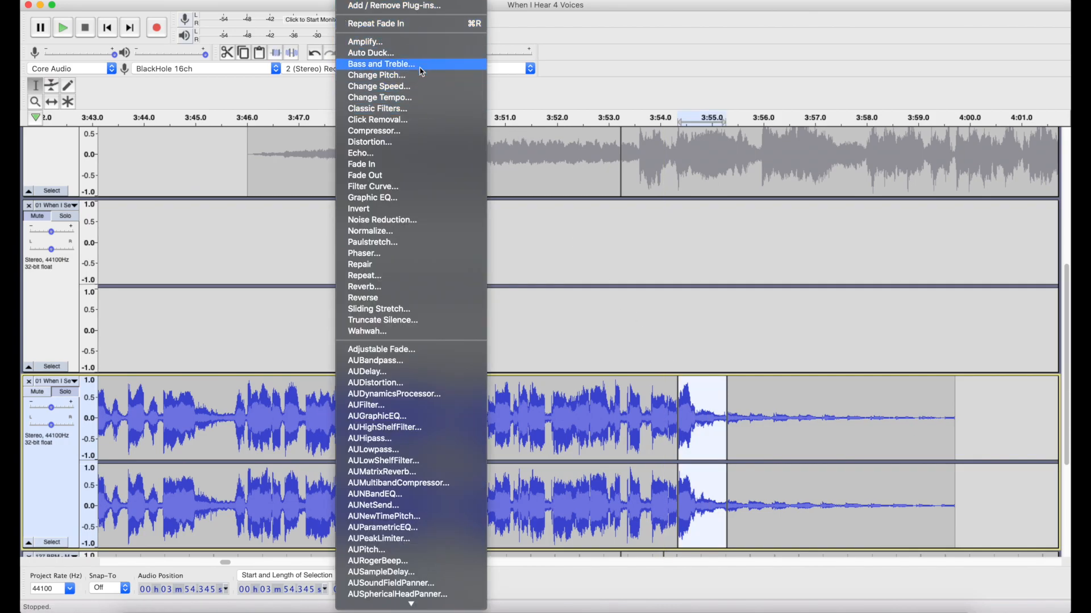
click(421, 76)
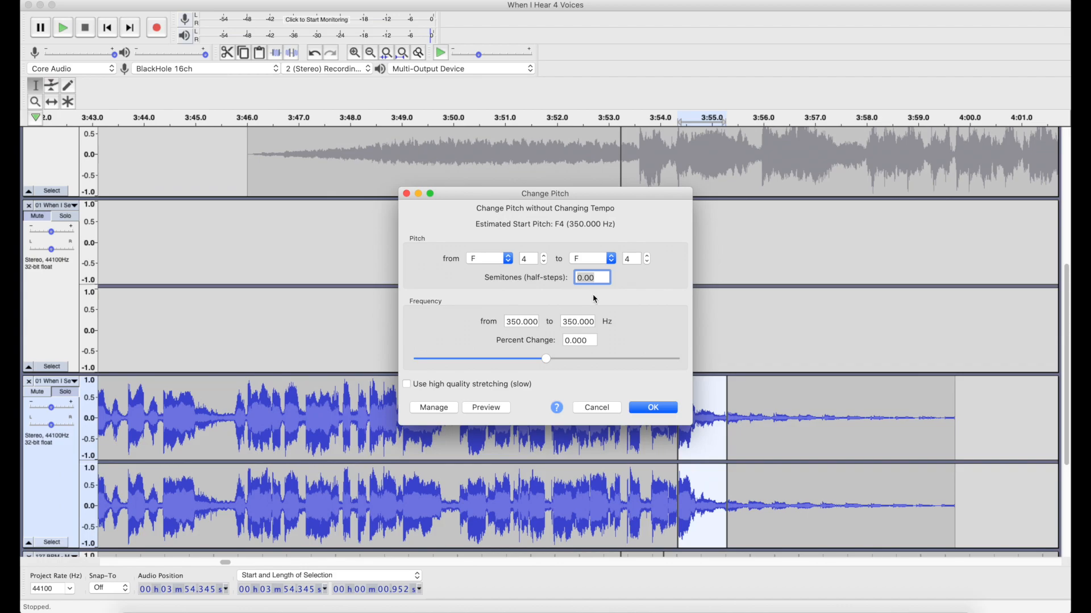
text(1)
click(659, 408)
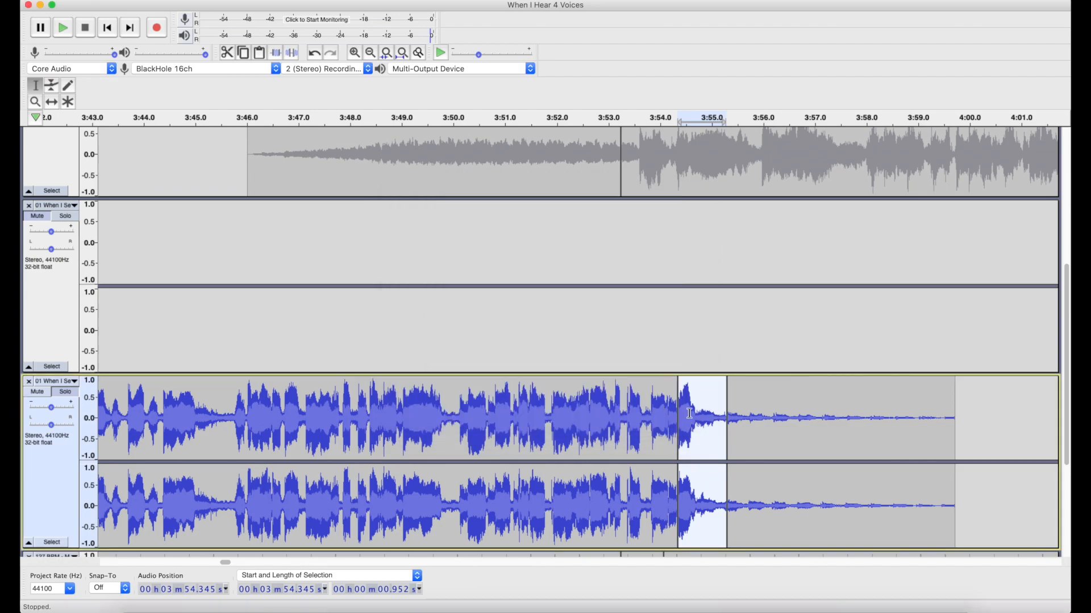
Examine the end of the pitch-shifted clip near 3:55.3 up close and undo the pitch change.
scroll(713, 425, up, 2)
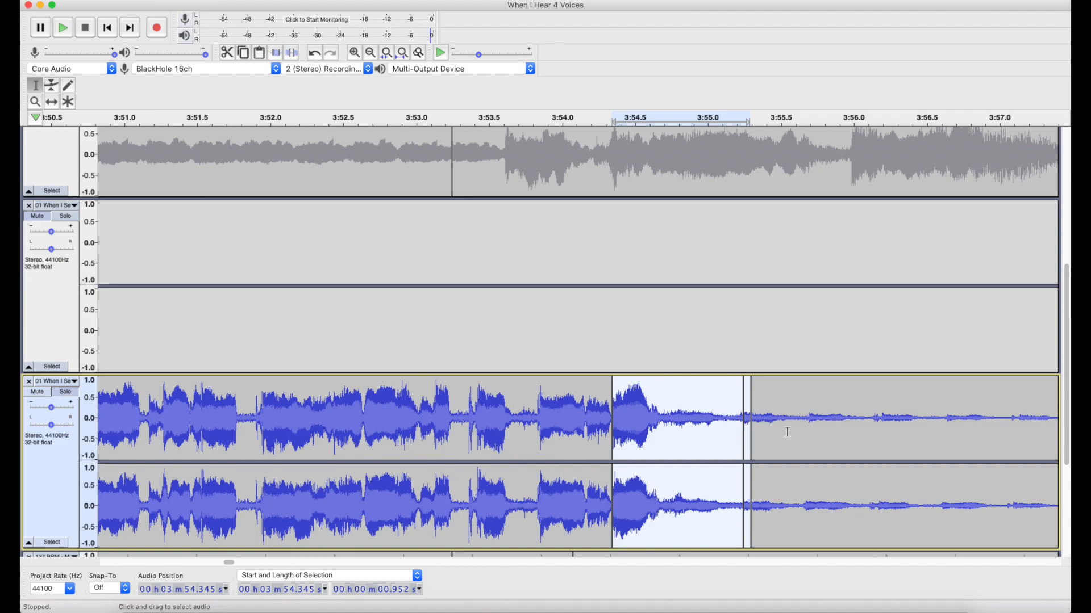
scroll(788, 432, down, 2)
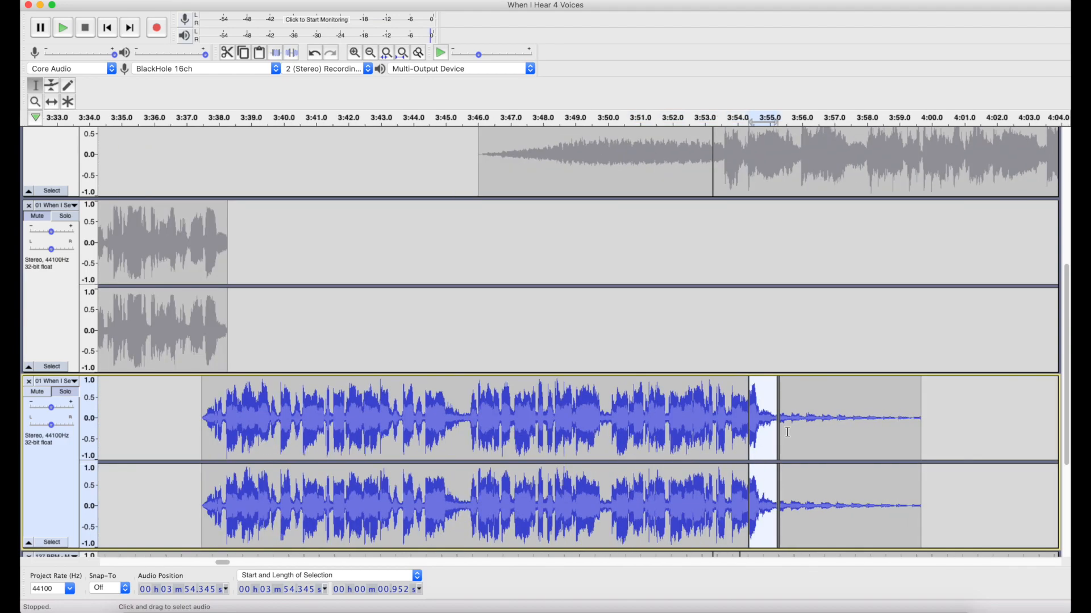
scroll(787, 431, up, 3)
scroll(787, 432, up, 2)
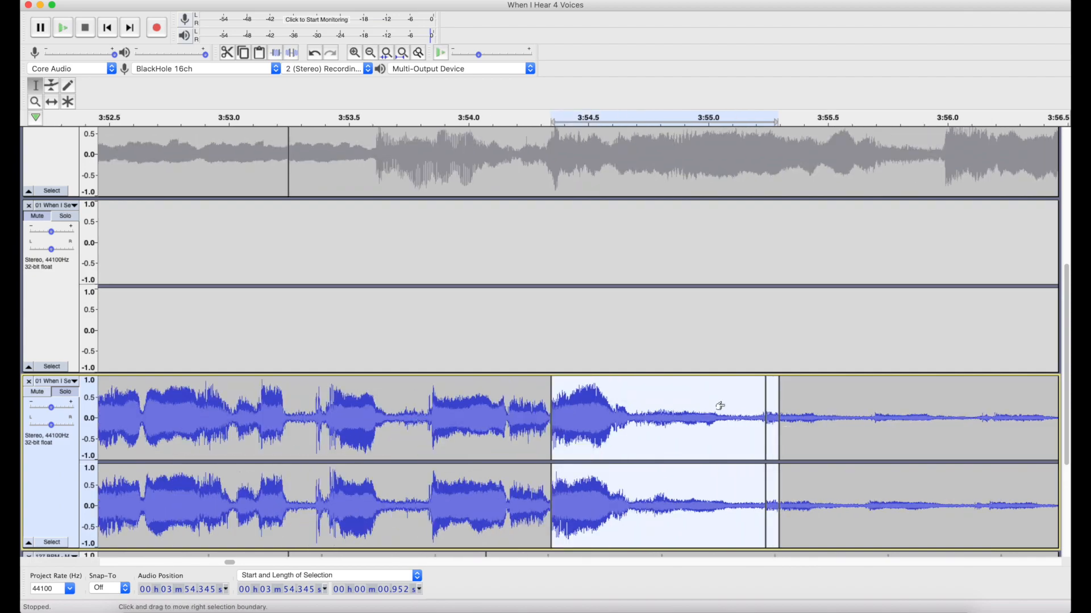
key(super+z)
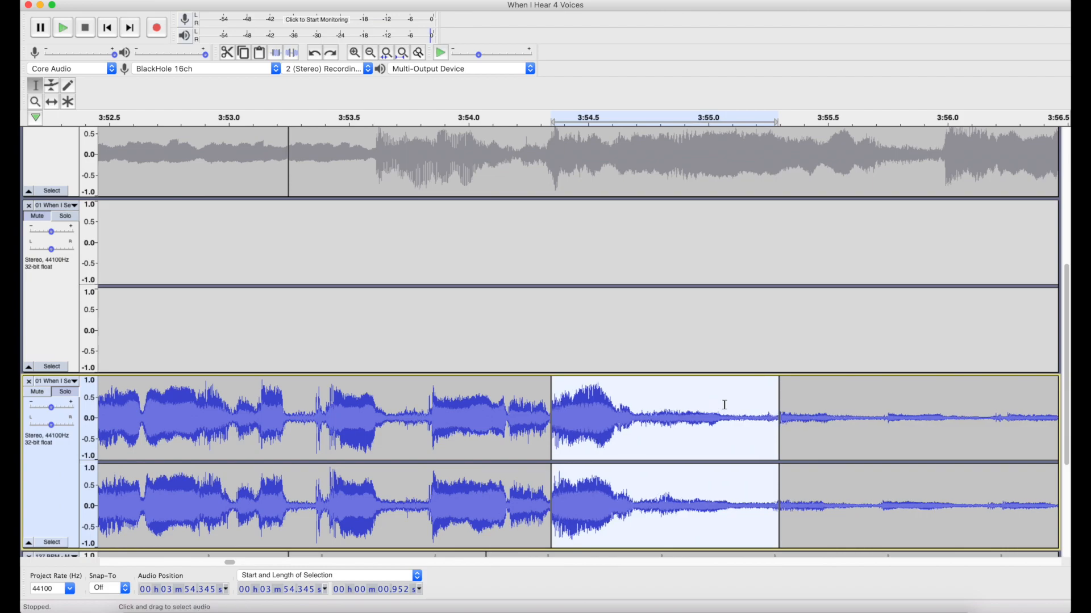
Play the soloed fourth track from 3:53.983, and its echo tail again from 3:55.297, stopping after each.
click(464, 345)
key(space)
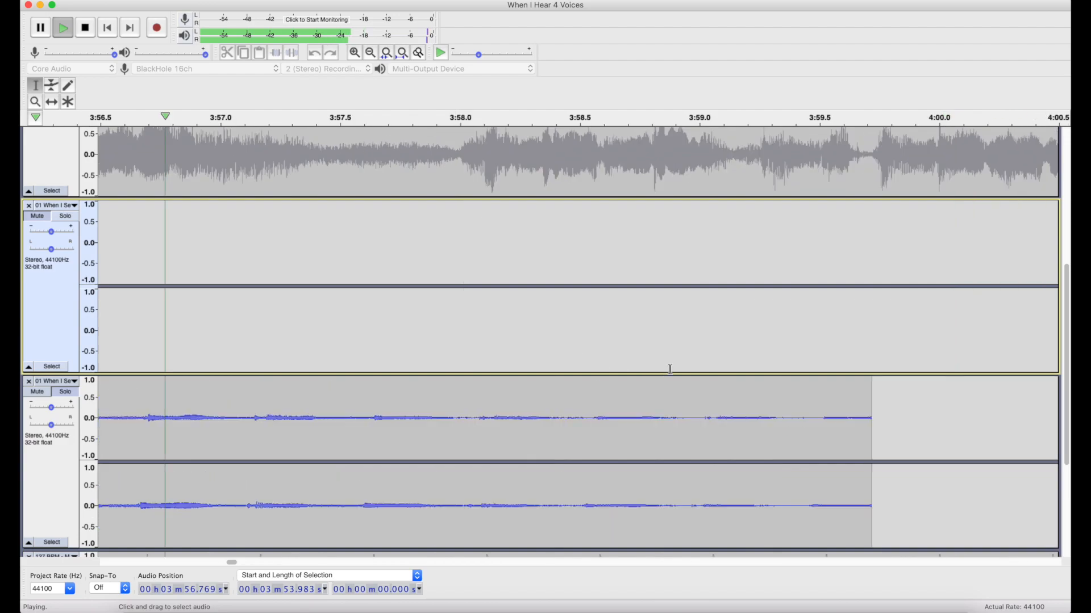
key(space)
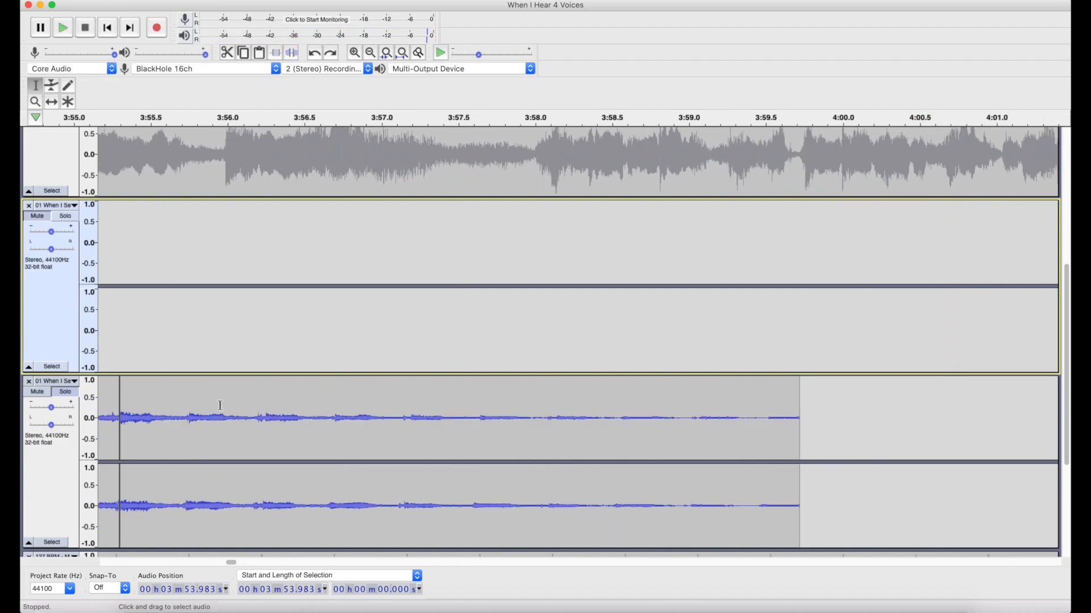
scroll(220, 405, left, 1)
click(195, 363)
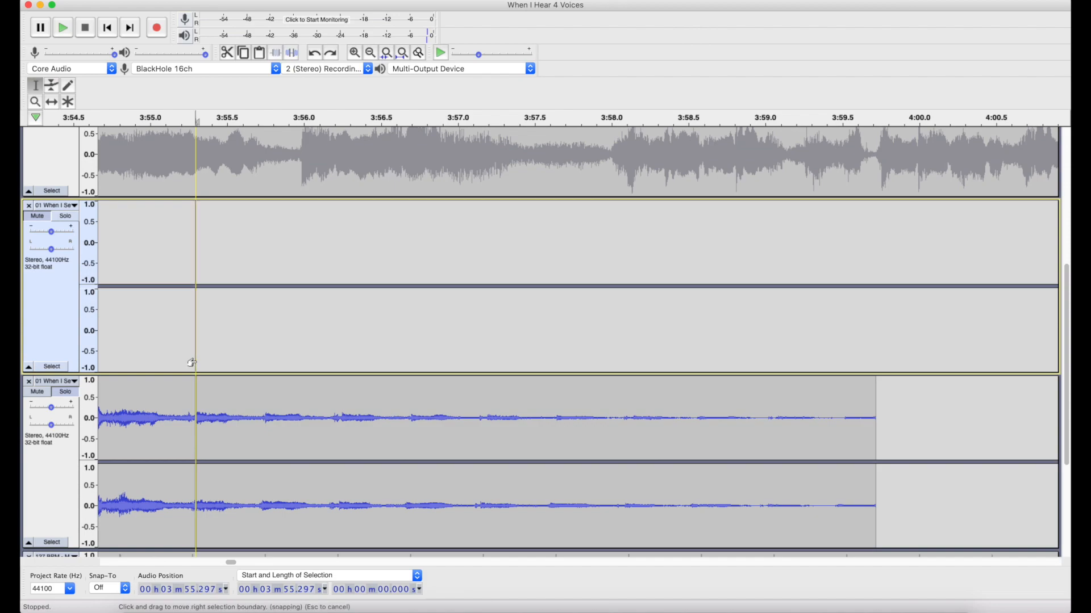
key(space)
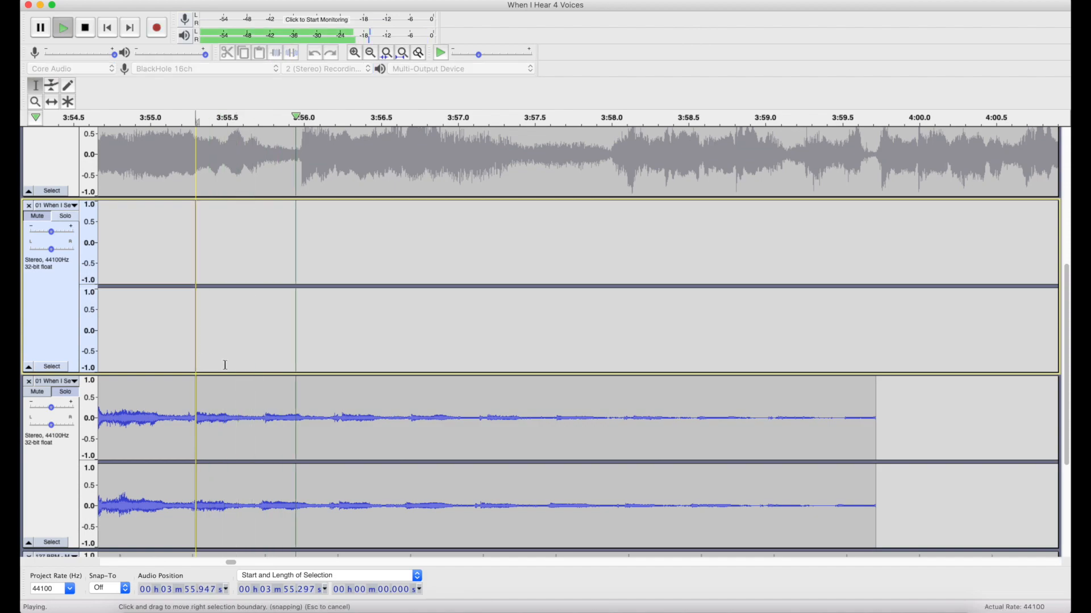
key(space)
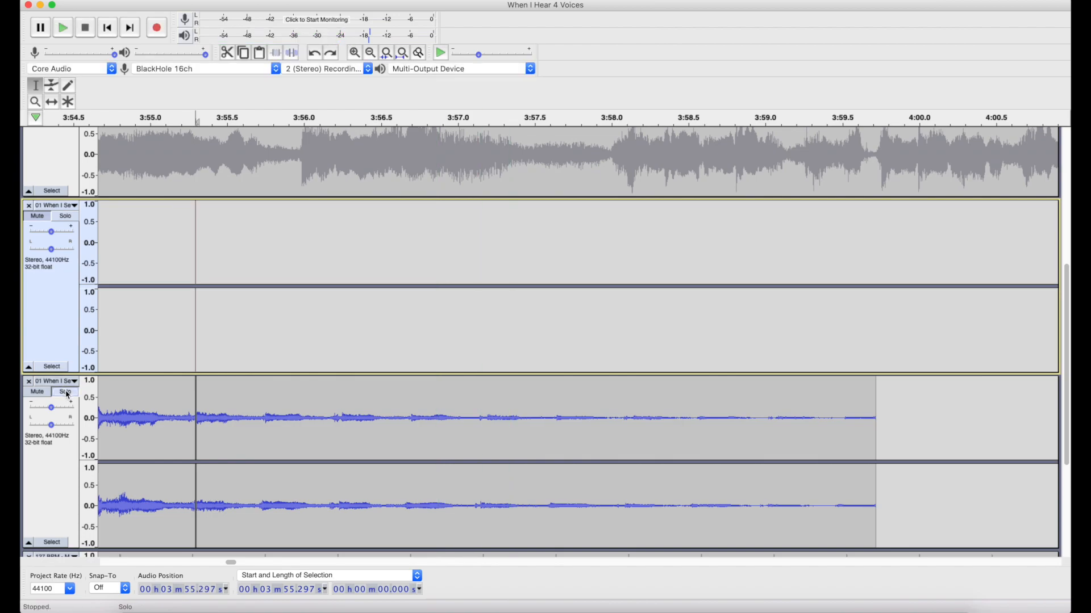
Turn off the fourth track's solo and play the full mix from 3:52.648, just before the Freefallin' vocals.
click(65, 393)
scroll(296, 377, down, 2)
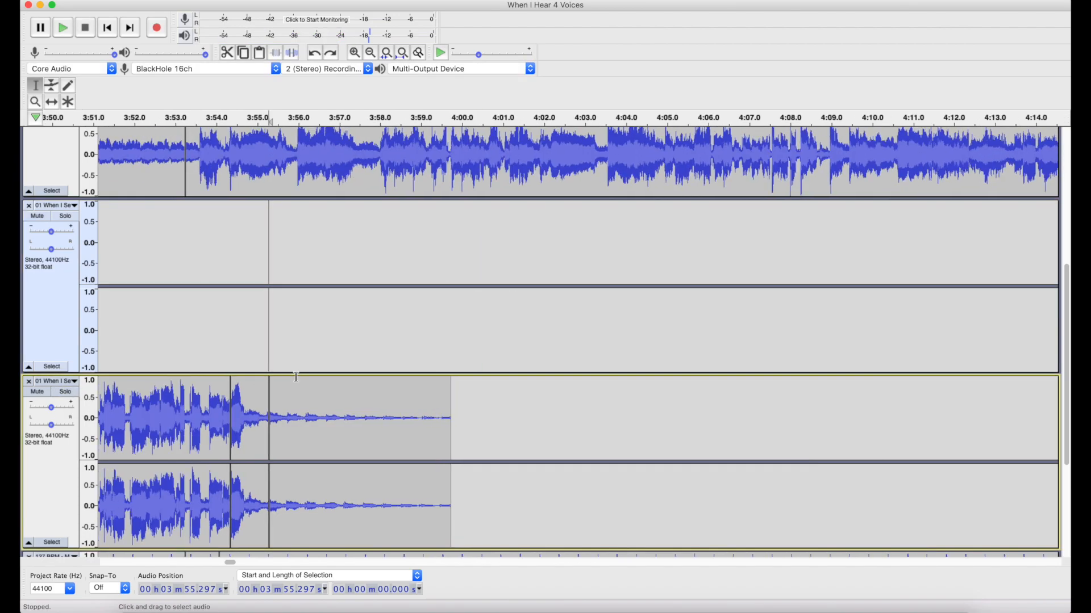
scroll(295, 377, left, 3)
click(234, 181)
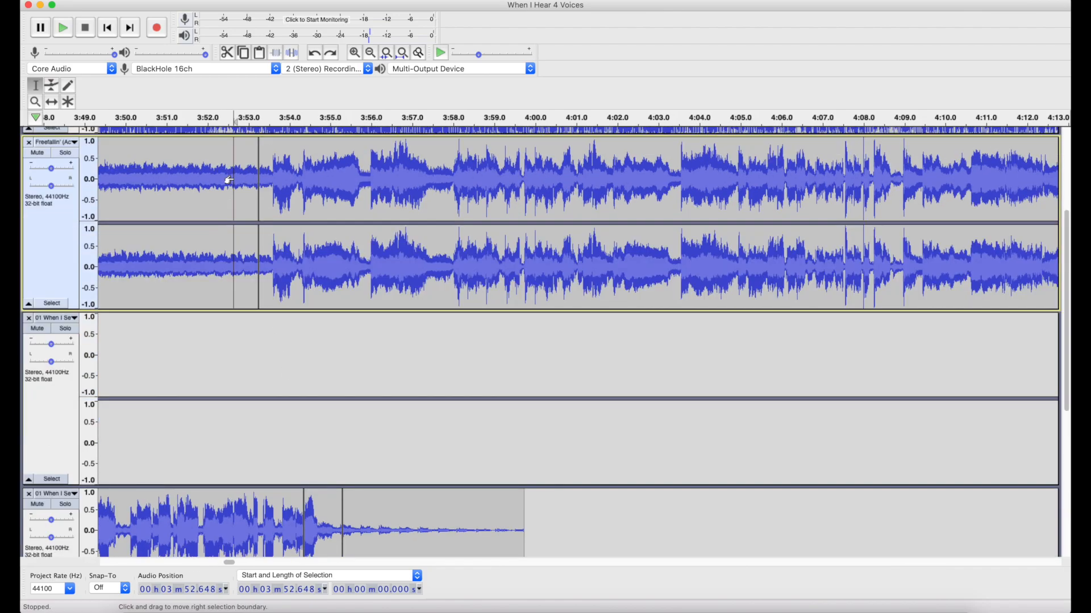
key(space)
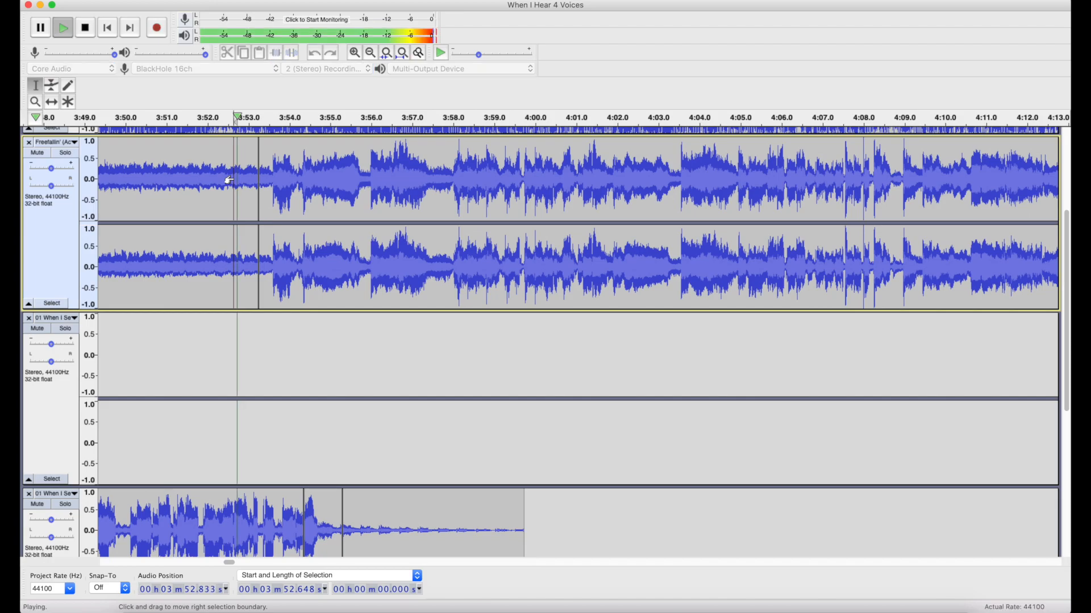
Follow the full-mix playback through the Freefallin' vocals to the end of the echo clips near 4:32 and stop it.
scroll(517, 245, down, 1)
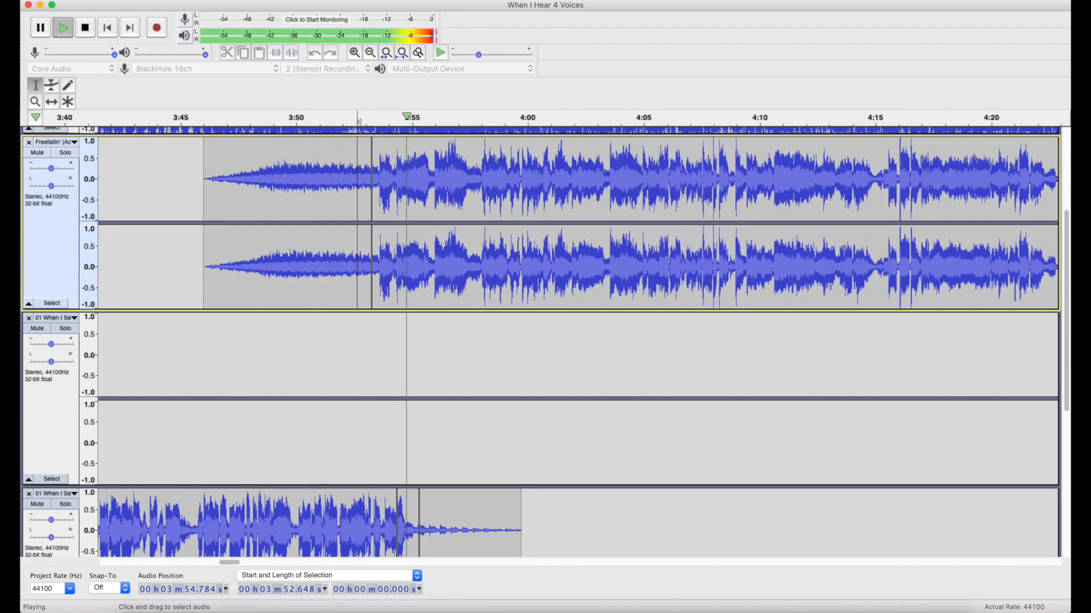
scroll(518, 245, right, 2)
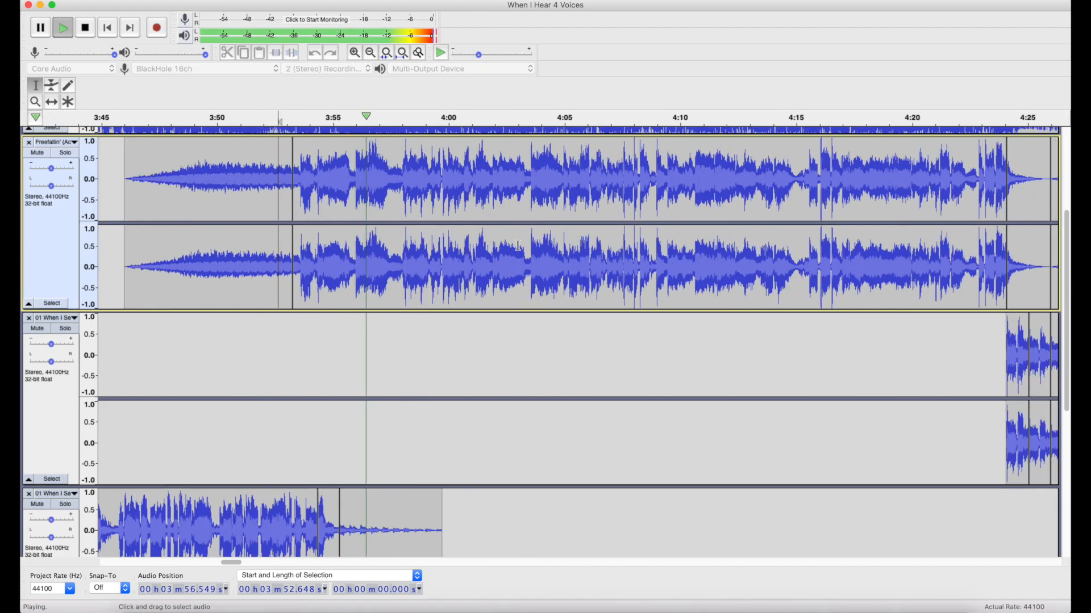
scroll(518, 244, right, 5)
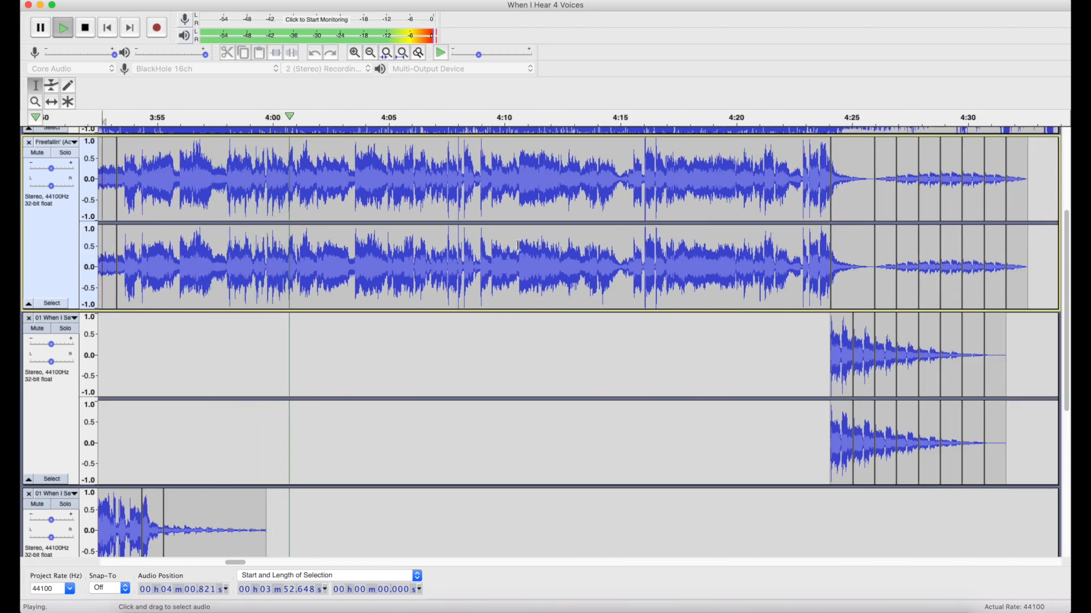
scroll(518, 245, right, 1)
scroll(517, 245, right, 1)
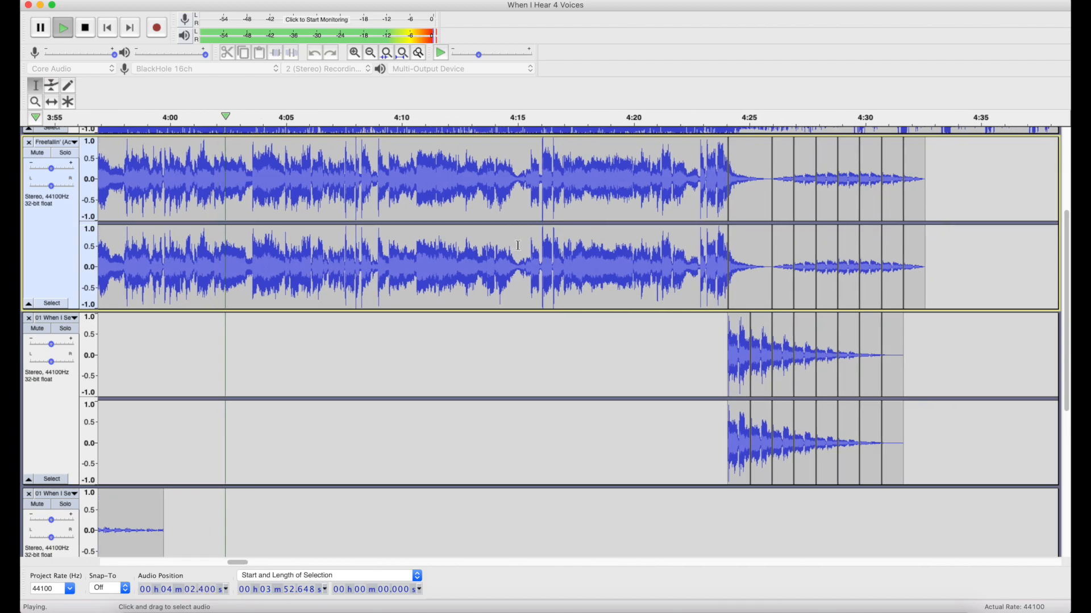
scroll(517, 245, up, 2)
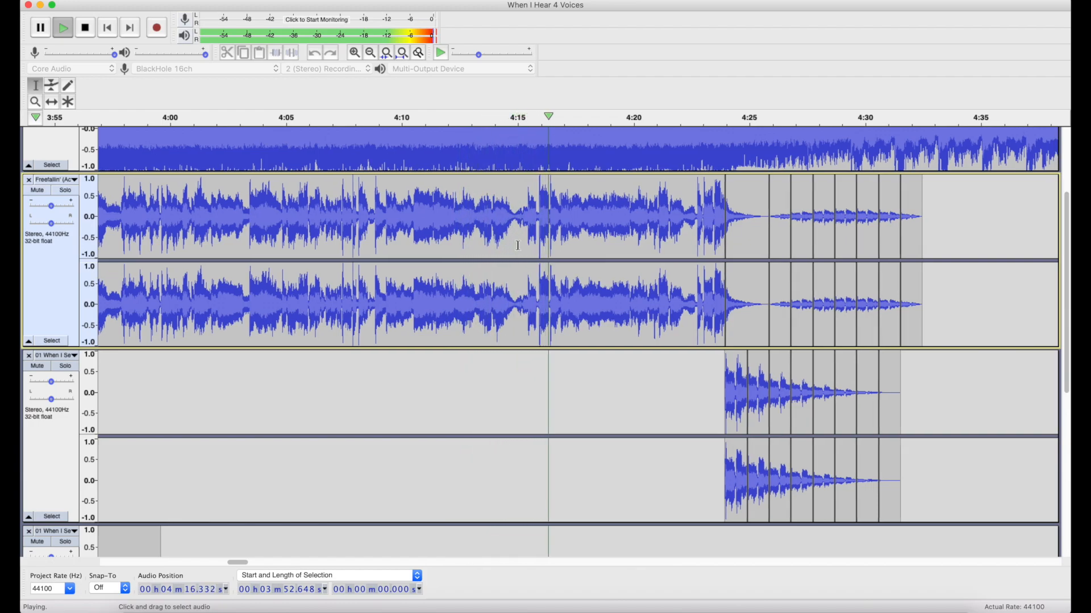
scroll(517, 246, right, 5)
scroll(518, 245, right, 2)
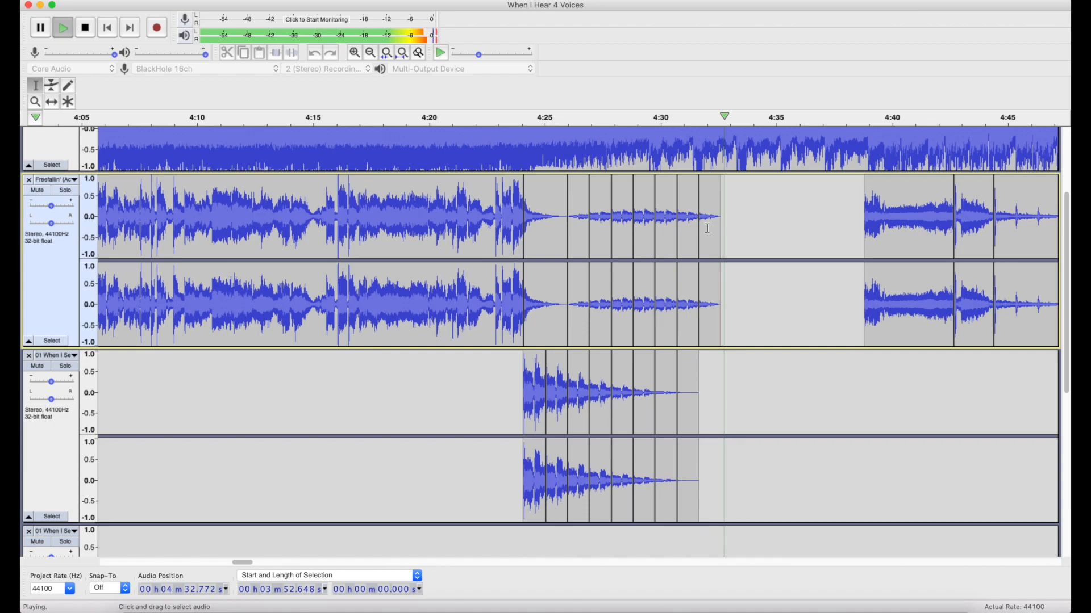
key(space)
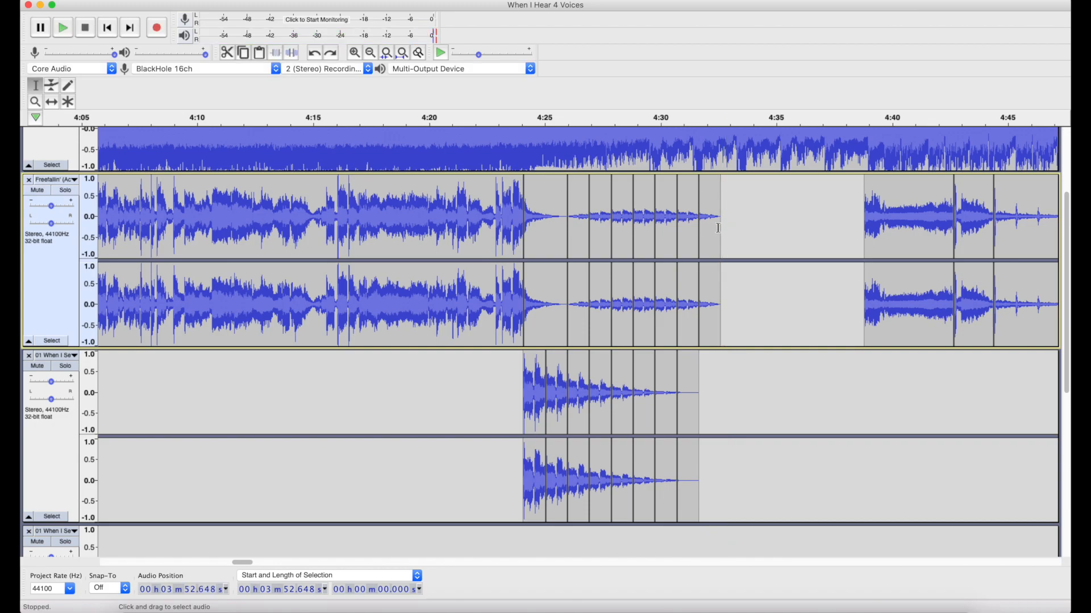
Select the echo clips on the second and third tracks for 8.504 s, and set the cursor at their start, 4:24.094.
drag(719, 228, 527, 391)
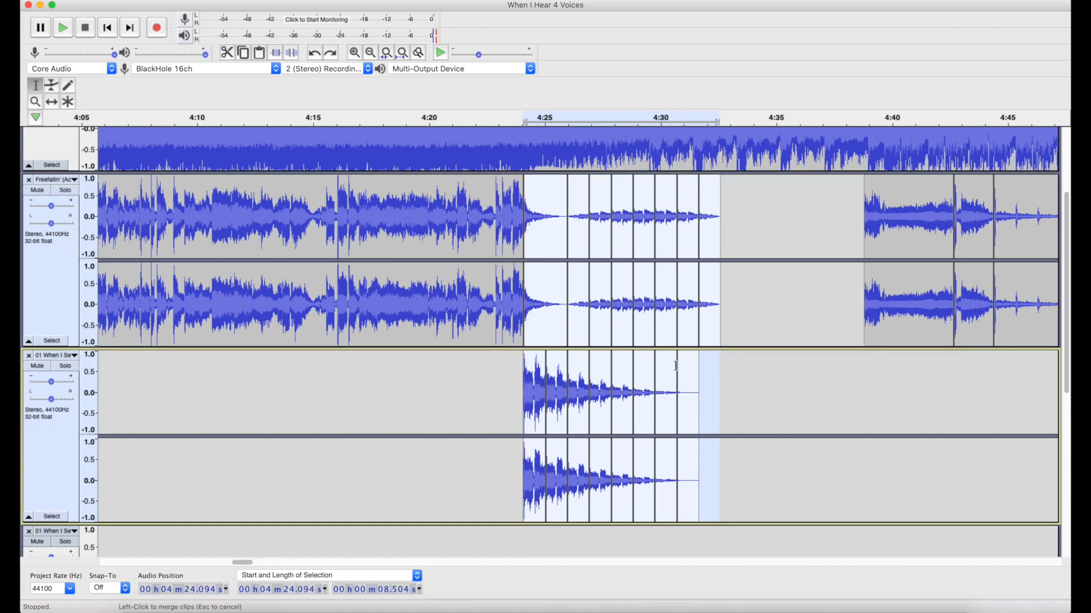
click(541, 323)
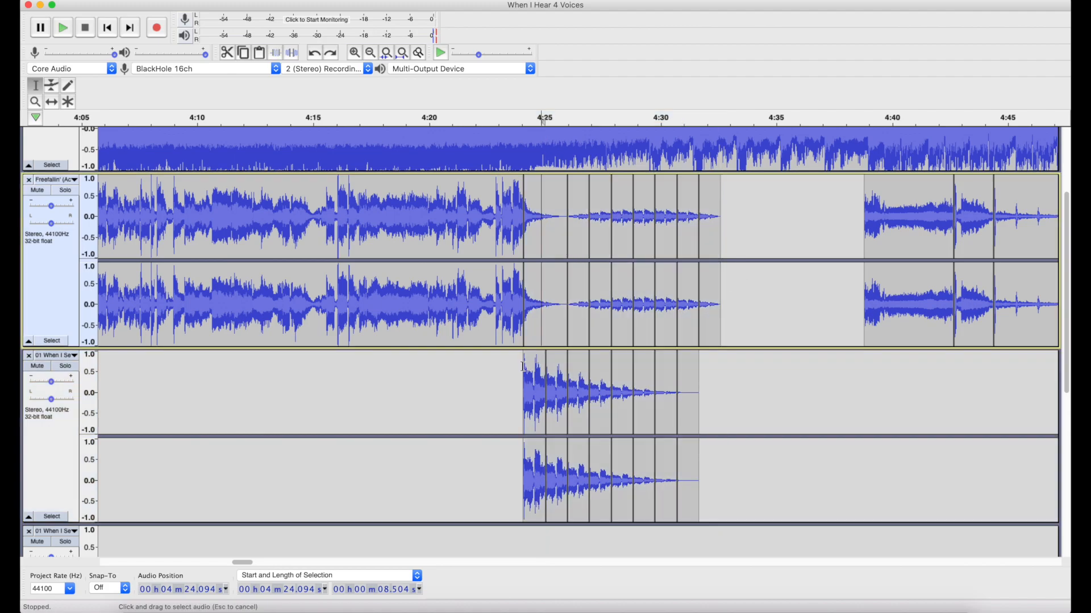
scroll(524, 366, down, 10)
click(525, 370)
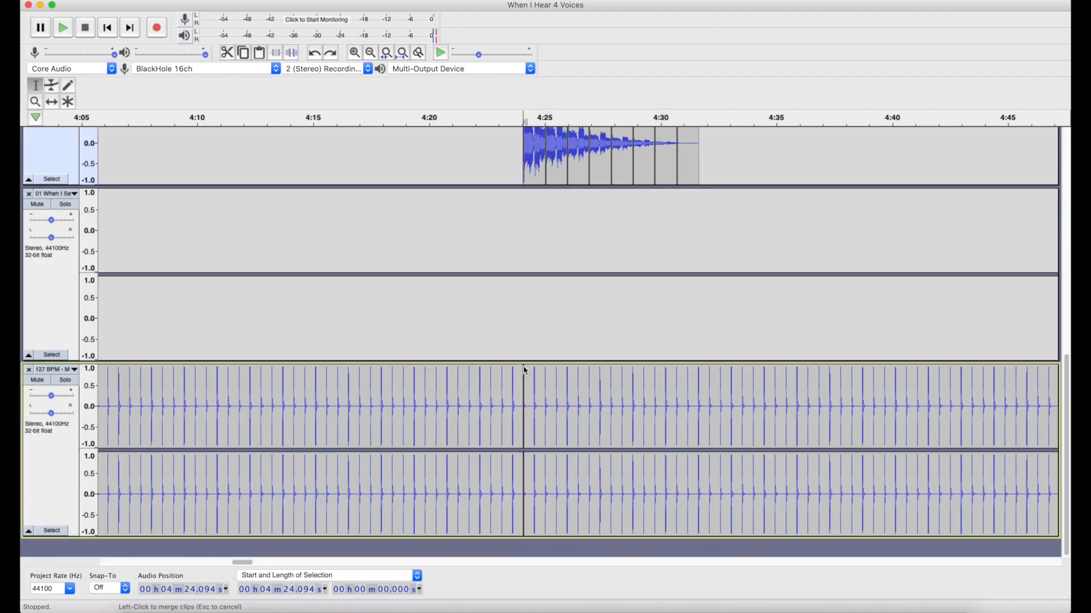
Examine up close how the third track's echo clip start at 4:24.094 lines up with the 127 BPM beat.
scroll(524, 366, up, 6)
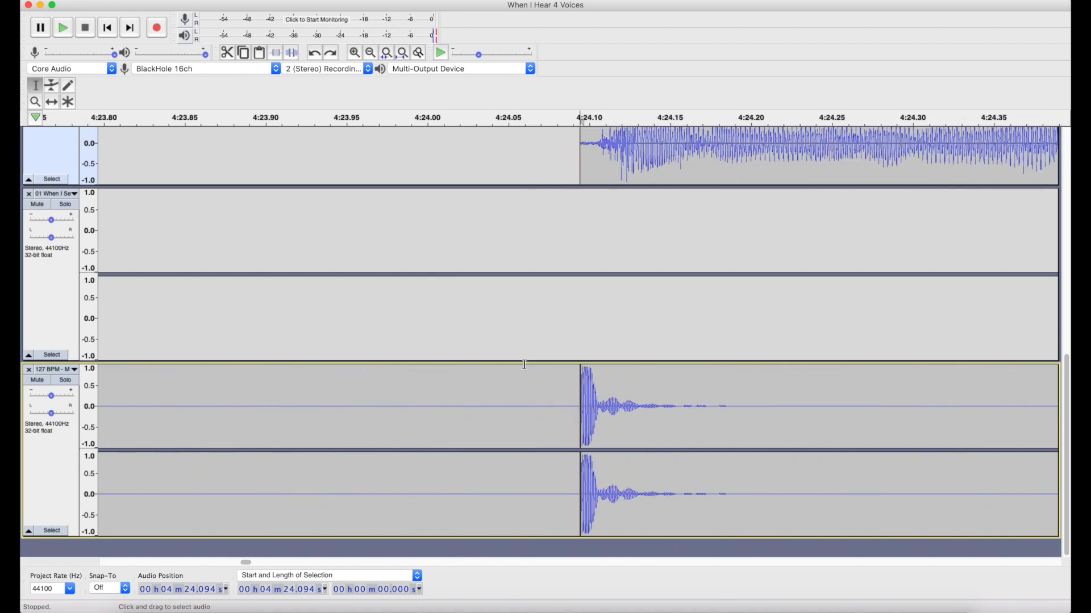
ctrl+scroll(561, 325, down, 5)
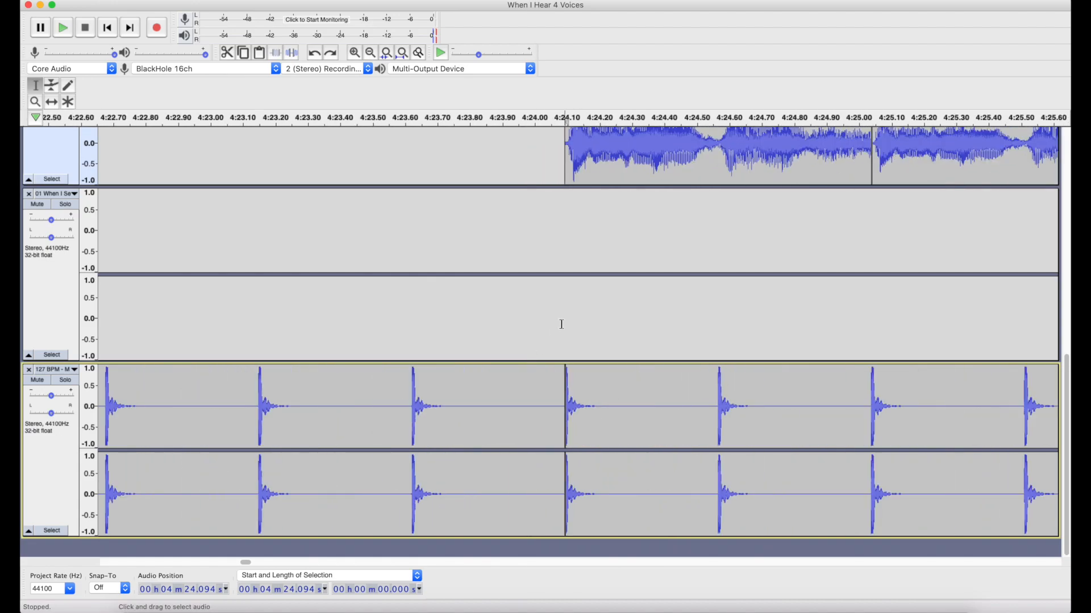
scroll(563, 325, up, 3)
ctrl+scroll(562, 325, down, 2)
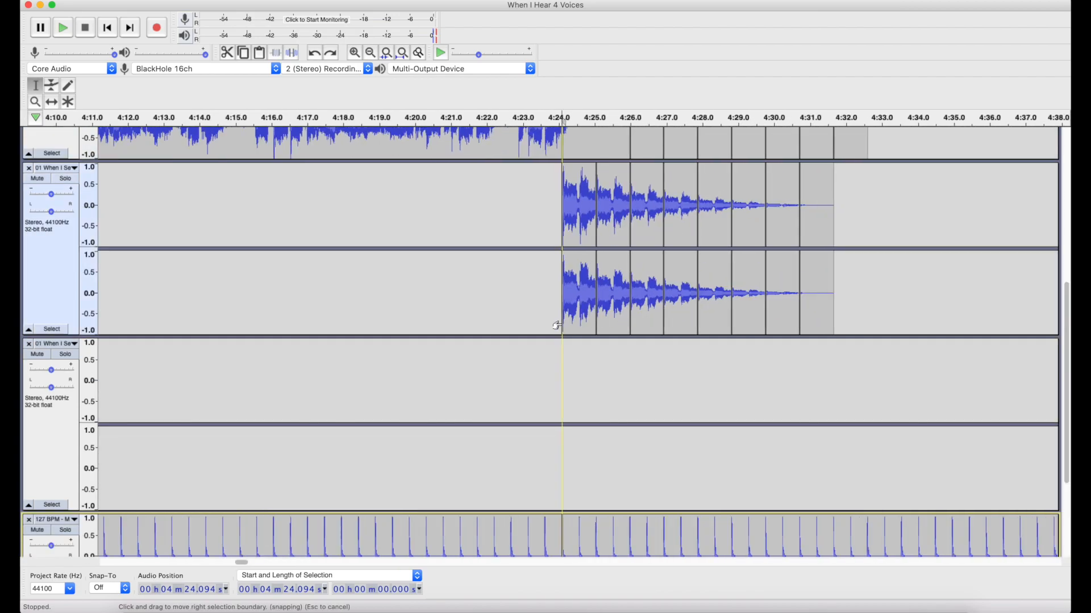
scroll(706, 259, up, 3)
ctrl+scroll(706, 258, down, 2)
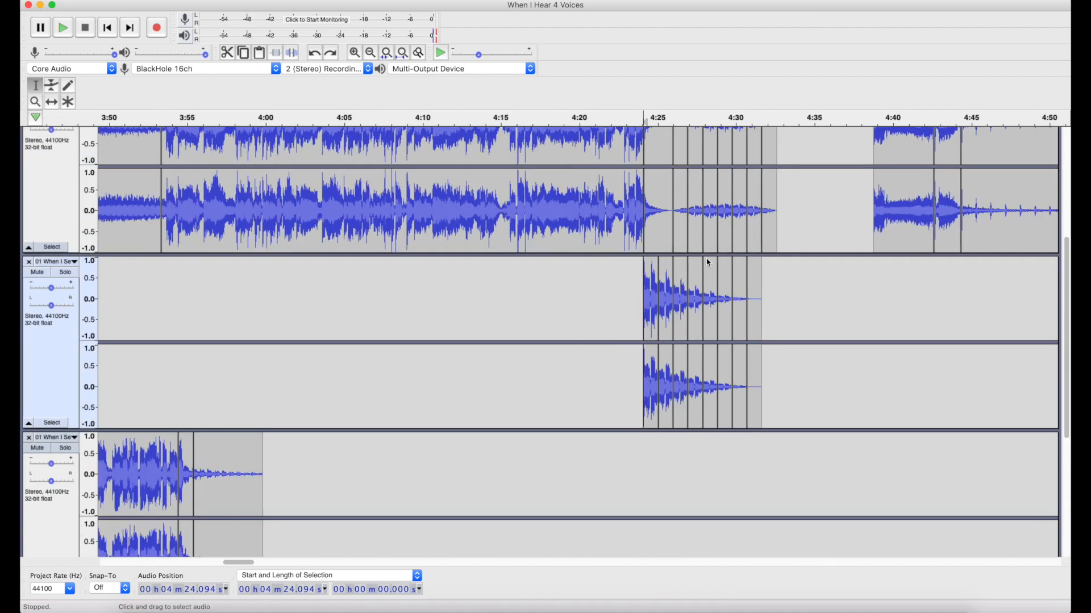
Play the full mix from 4:23.353 through the echo clips and into the final Freefallin' clips, and stop it.
scroll(706, 258, up, 2)
scroll(706, 259, right, 6)
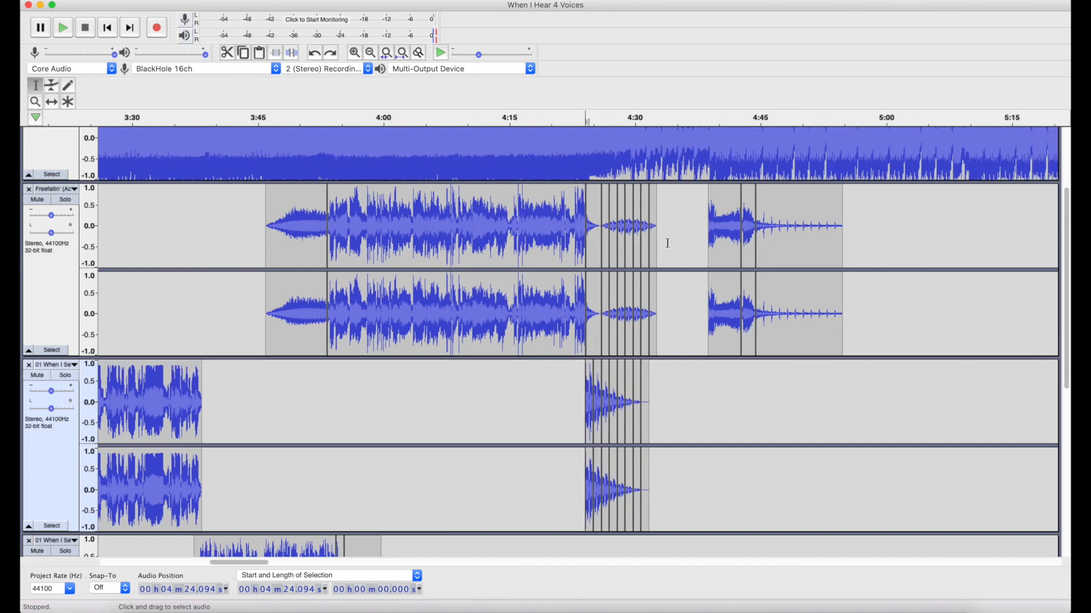
click(574, 239)
key(space)
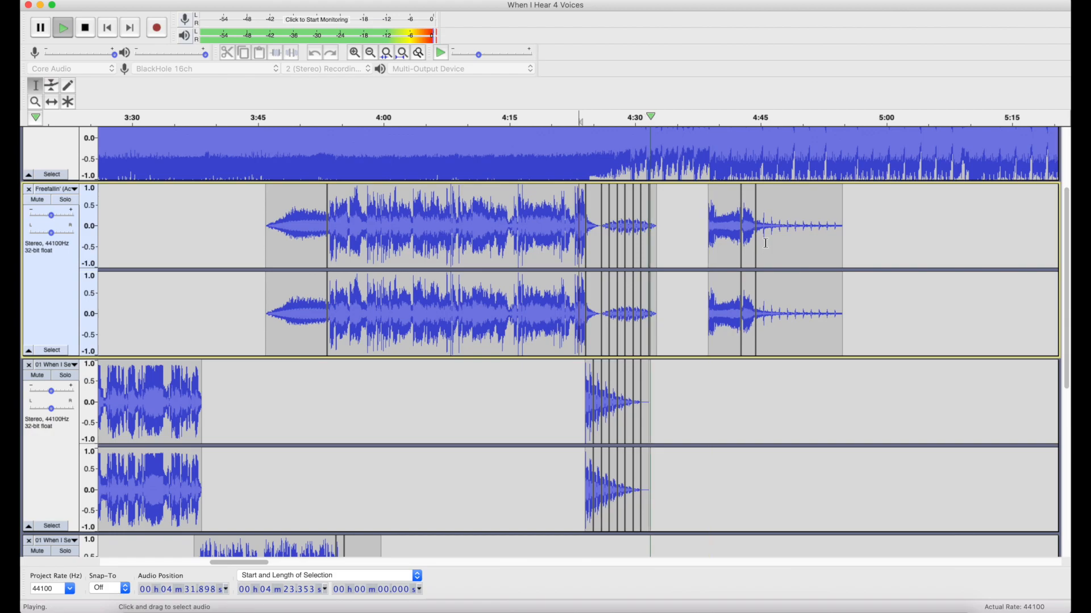
scroll(765, 243, up, 2)
scroll(765, 243, up, 3)
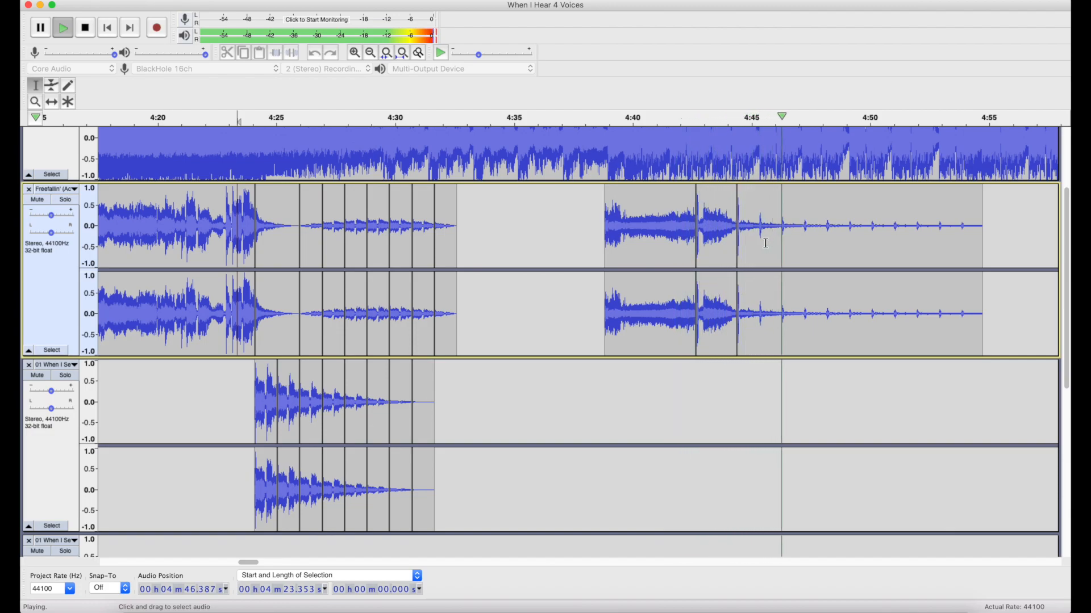
key(space)
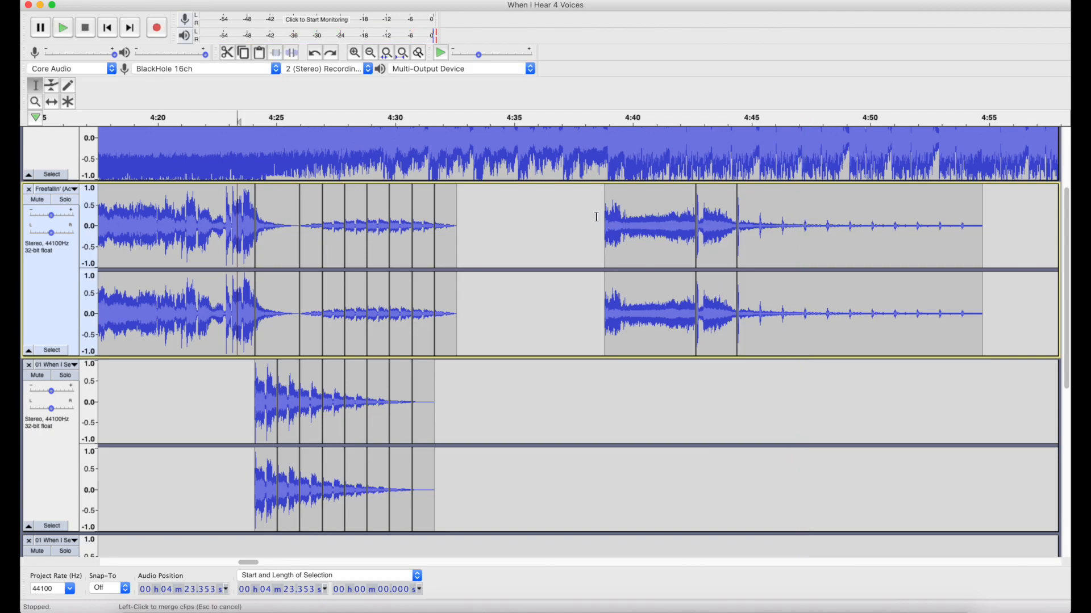
Select the final Freefallin' clips from 4:38.465 for 16.755 s and look through the available effects without applying one.
drag(597, 217, 993, 222)
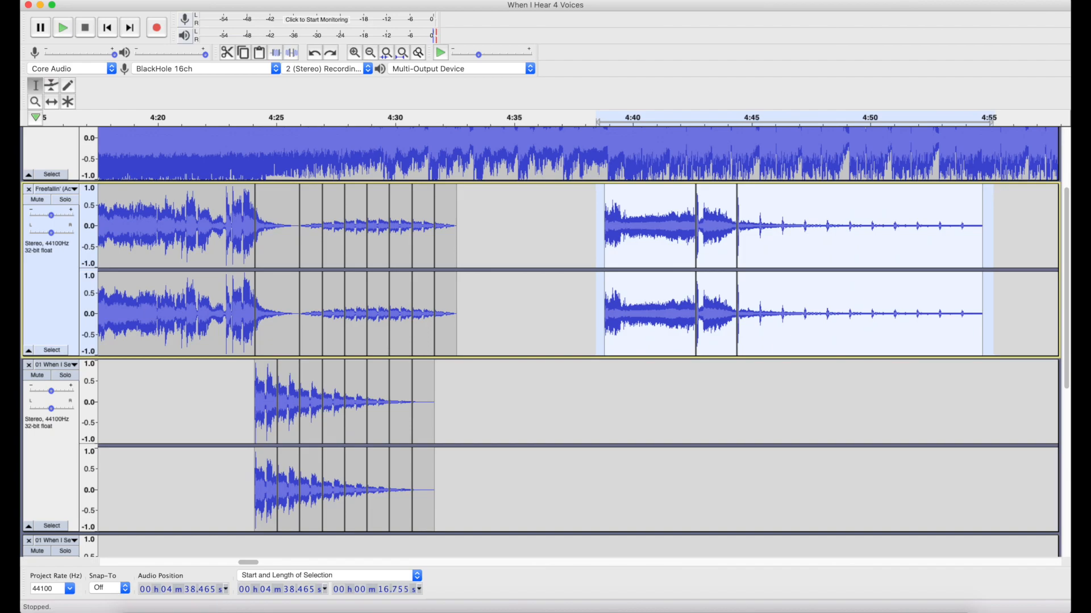
click(351, 0)
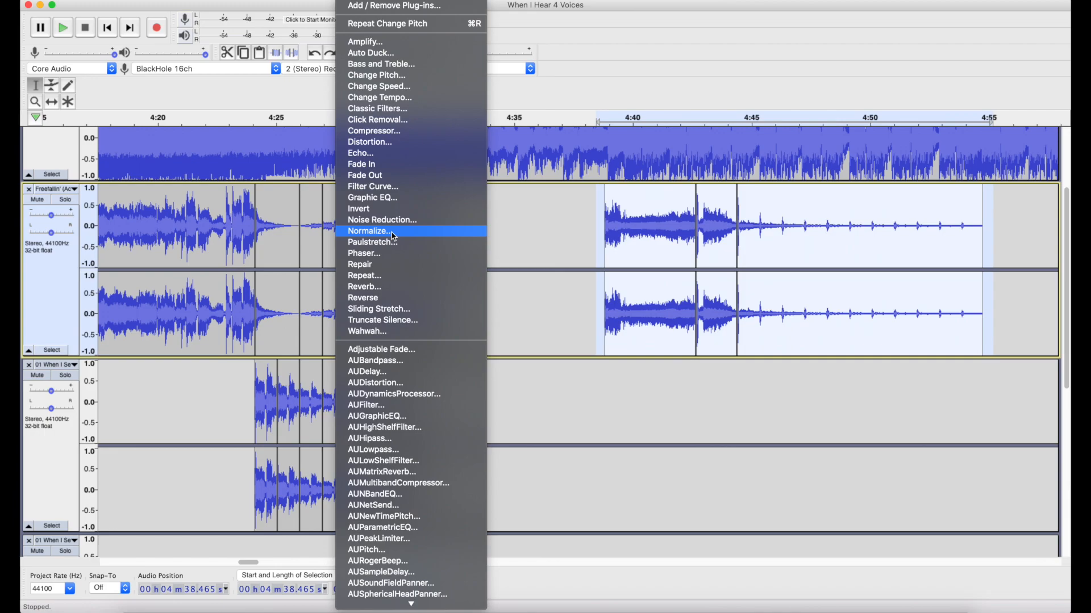
click(596, 254)
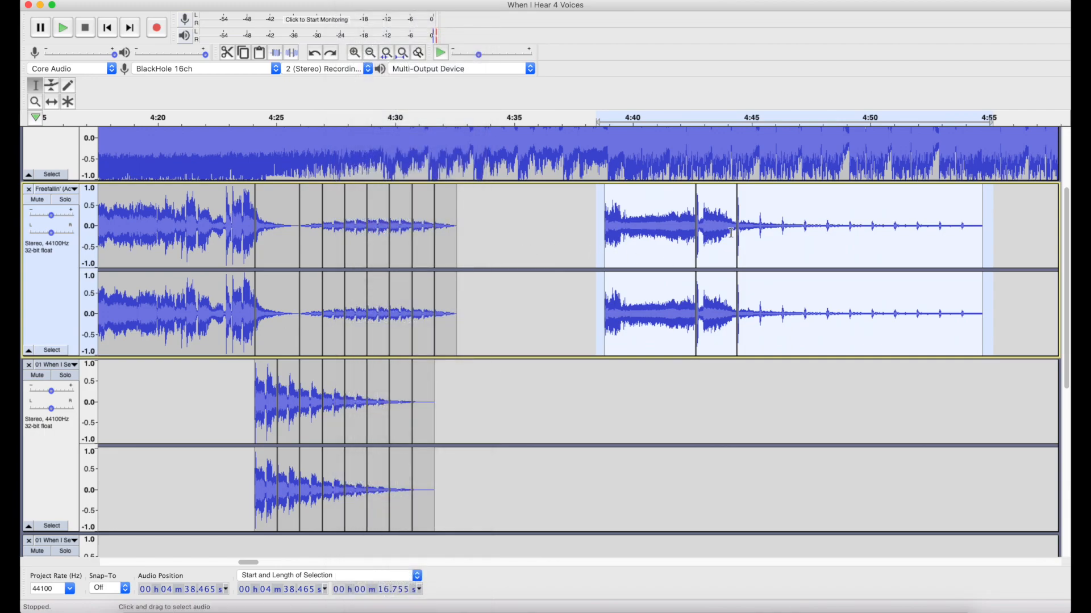
Examine the final Freefallin' clips up close around the splits near 4:42.7 and 4:44.4.
scroll(731, 233, up, 3)
scroll(731, 233, up, 2)
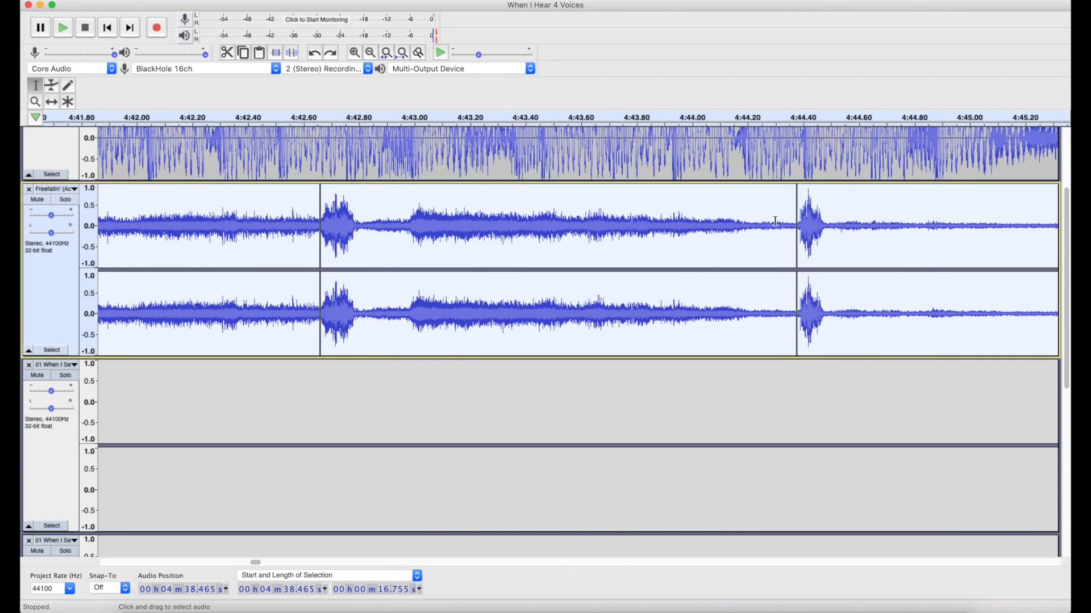
scroll(774, 220, down, 3)
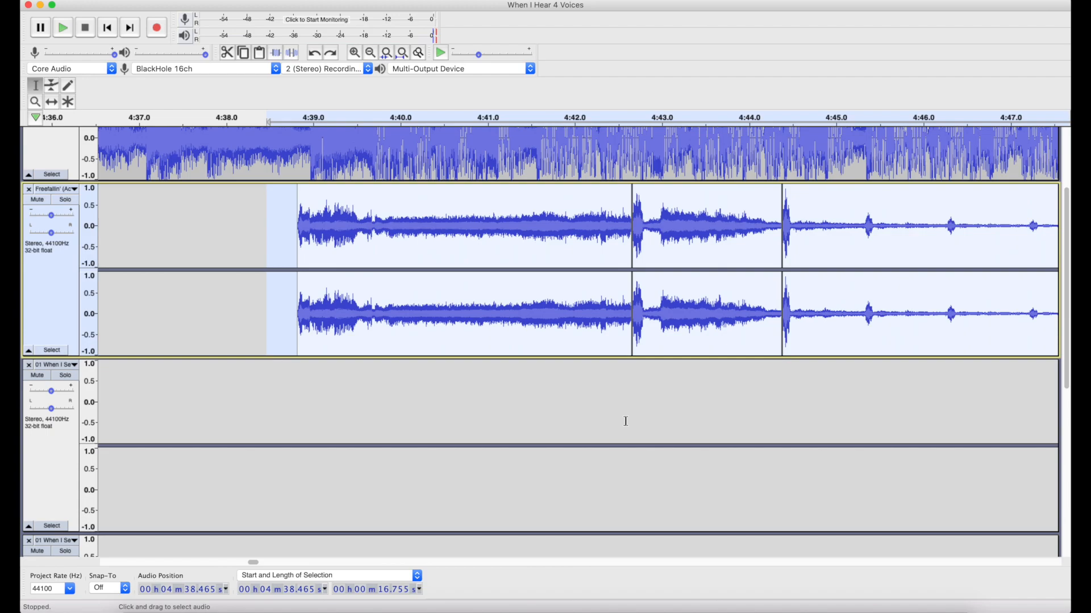
click(631, 370)
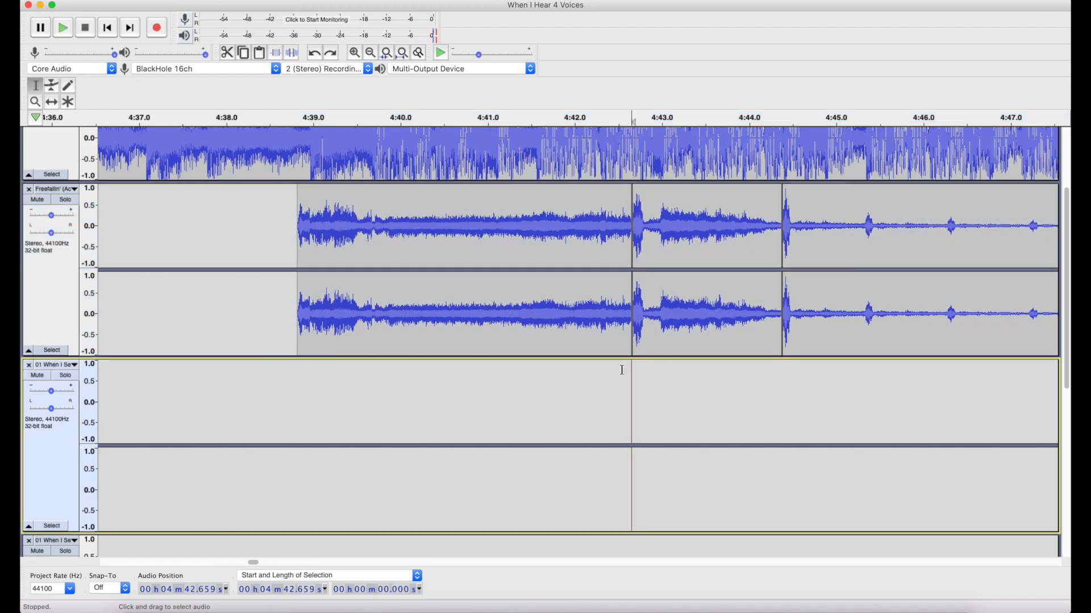
click(698, 371)
scroll(695, 372, down, 3)
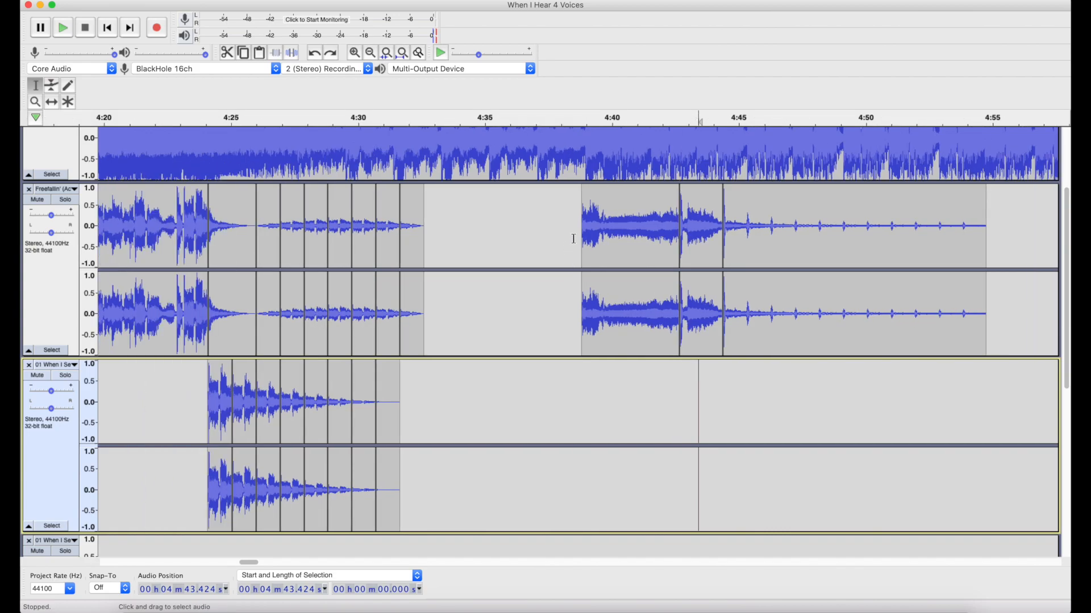
Play the full mix from 4:38.552 into the first track's closing fade, stop at 5:48.232, and view the beat track below.
click(575, 238)
scroll(571, 239, down, 2)
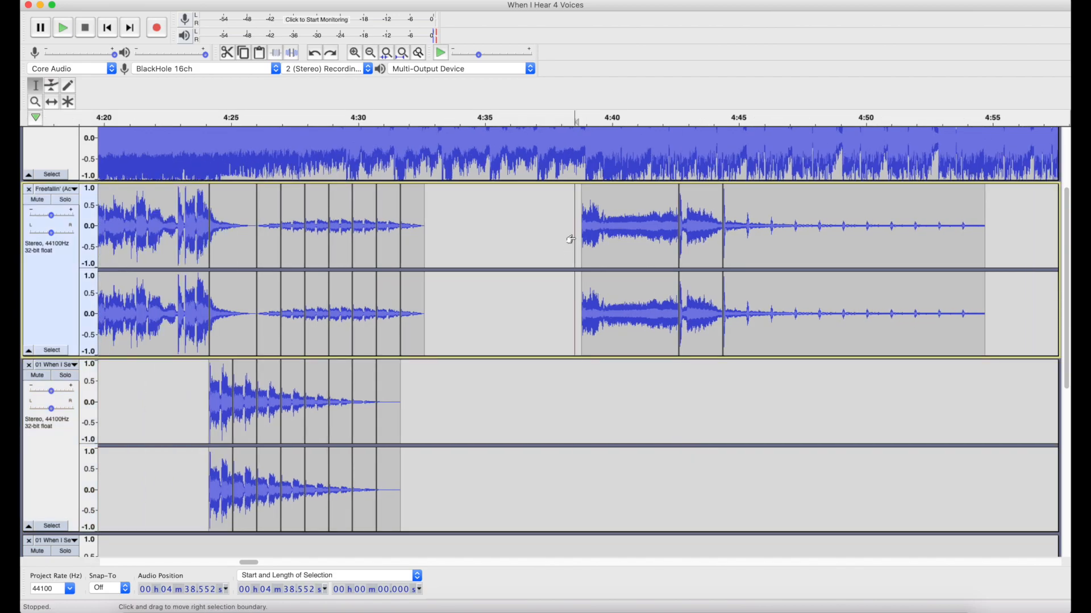
key(space)
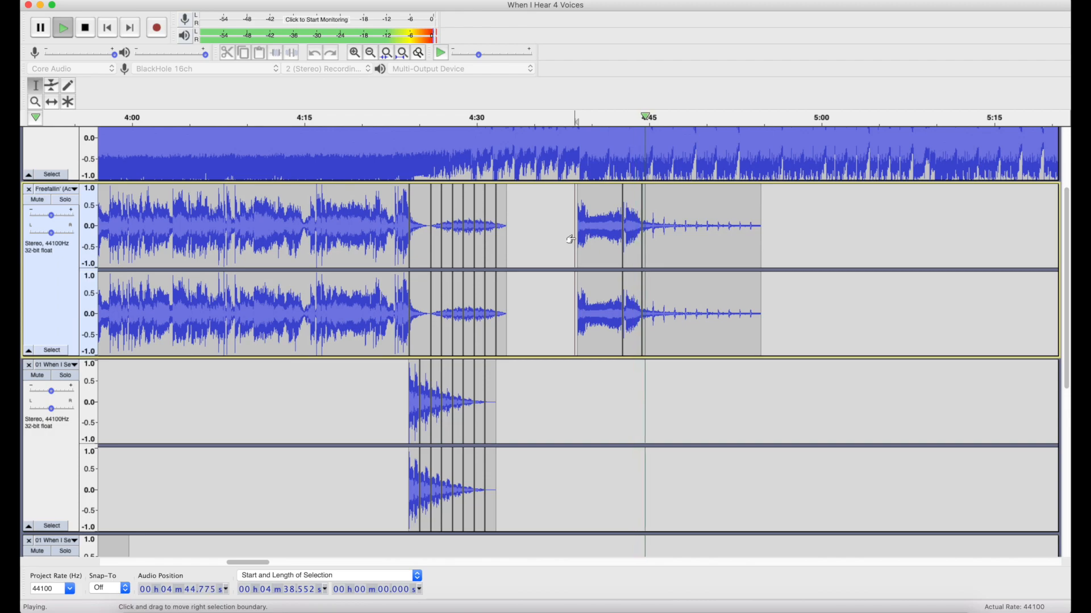
scroll(576, 238, up, 3)
scroll(575, 238, right, 3)
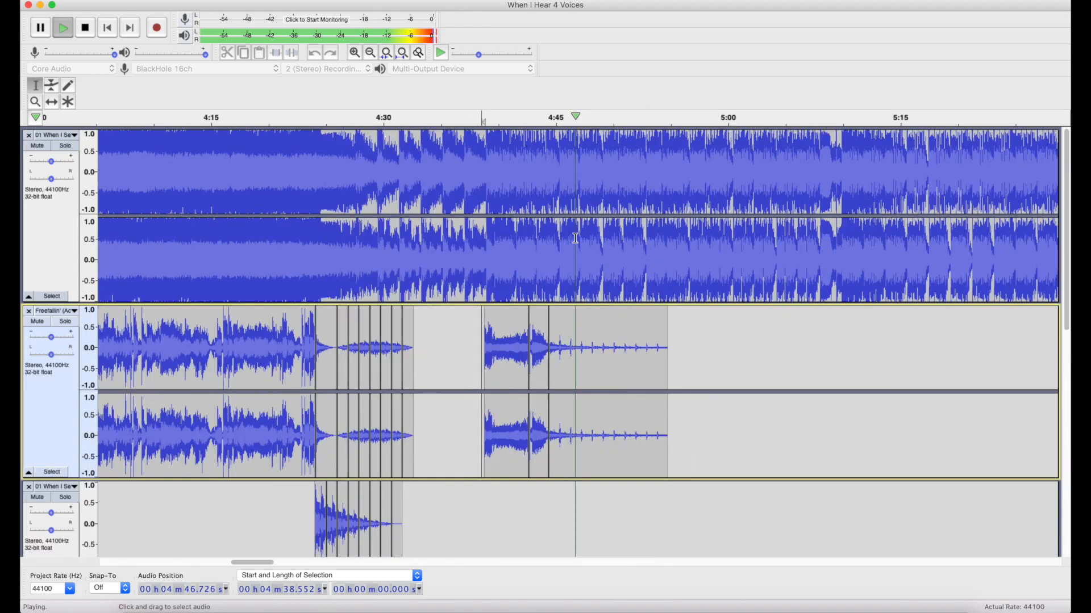
scroll(573, 250, right, 3)
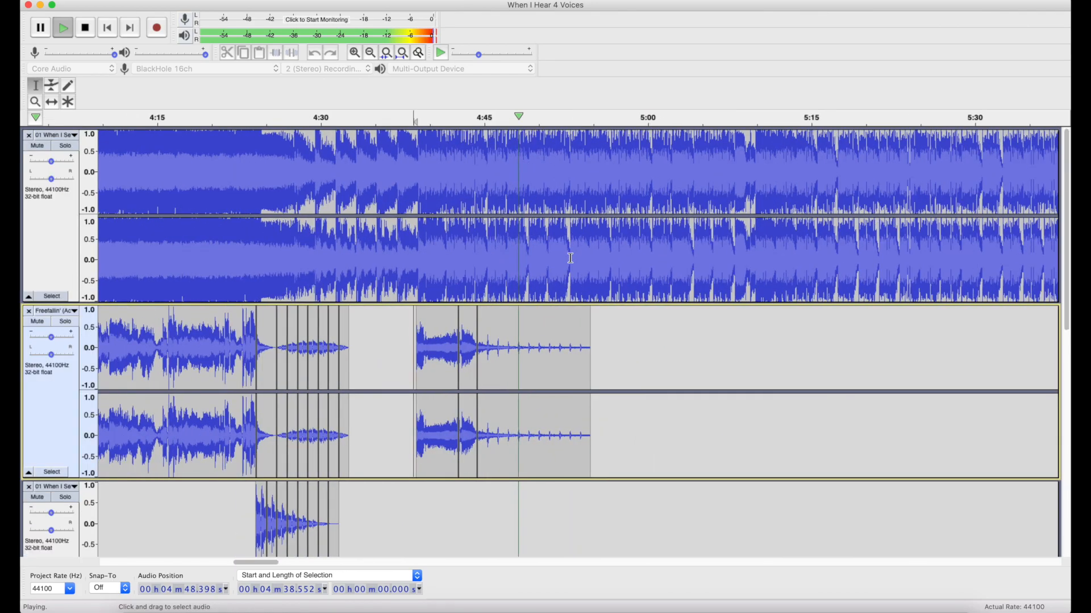
ctrl+scroll(570, 258, down, 2)
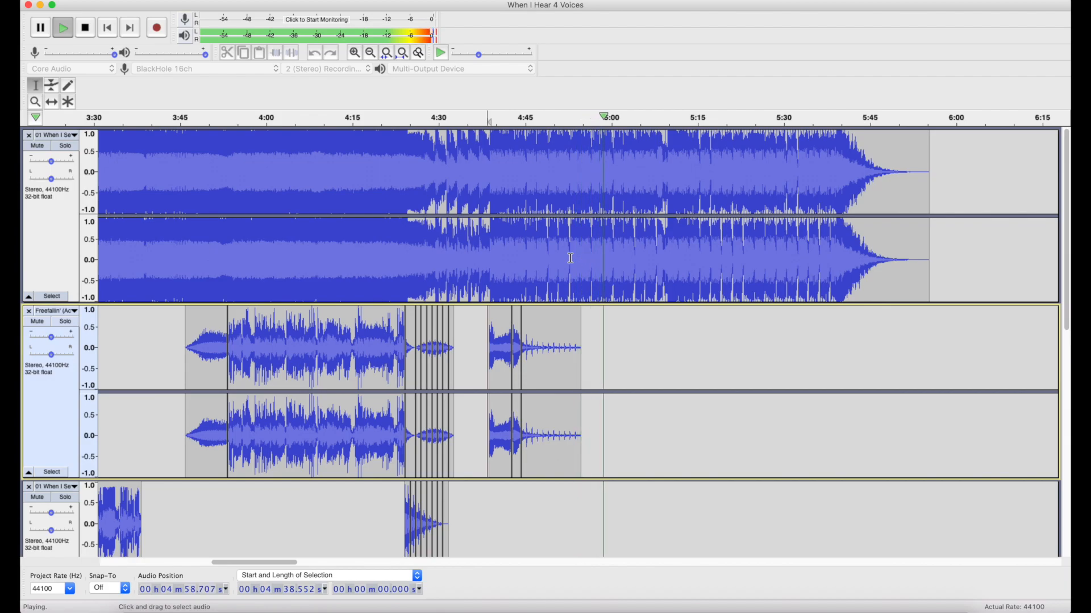
scroll(569, 258, down, 10)
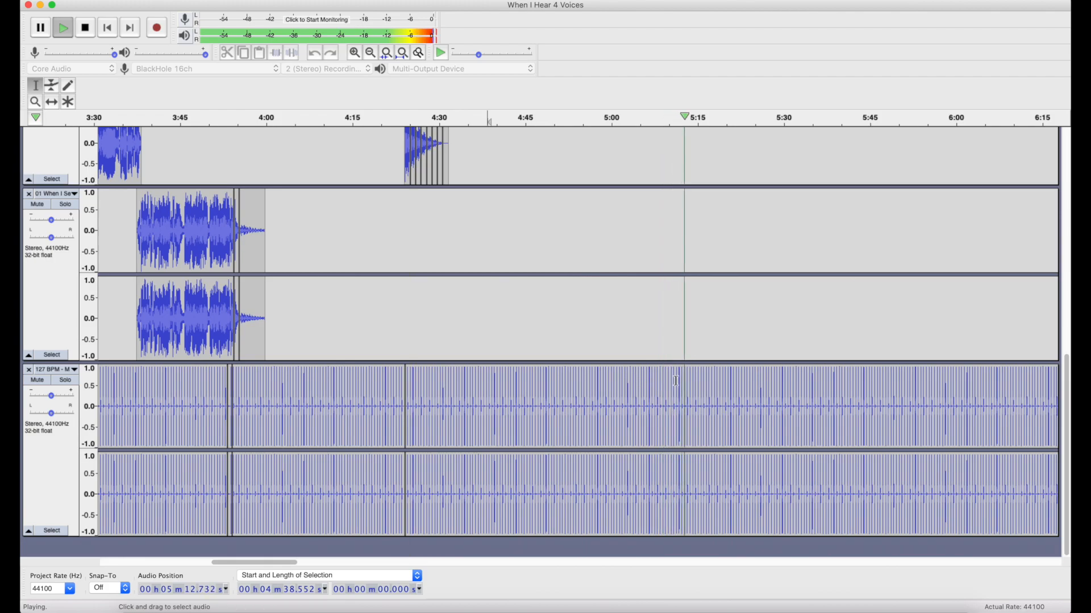
scroll(670, 413, up, 10)
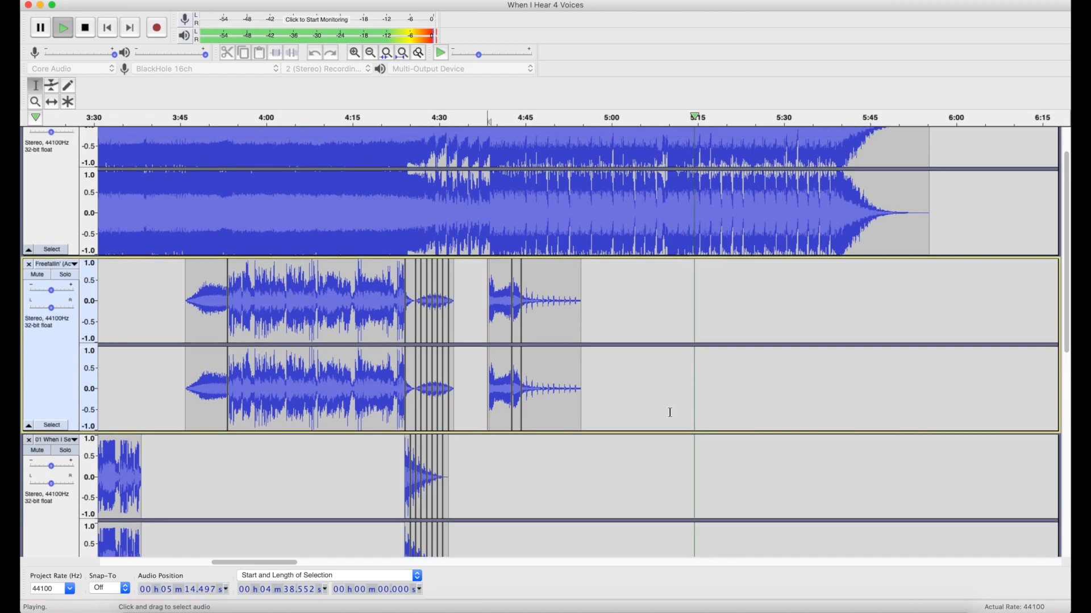
scroll(800, 365, up, 4)
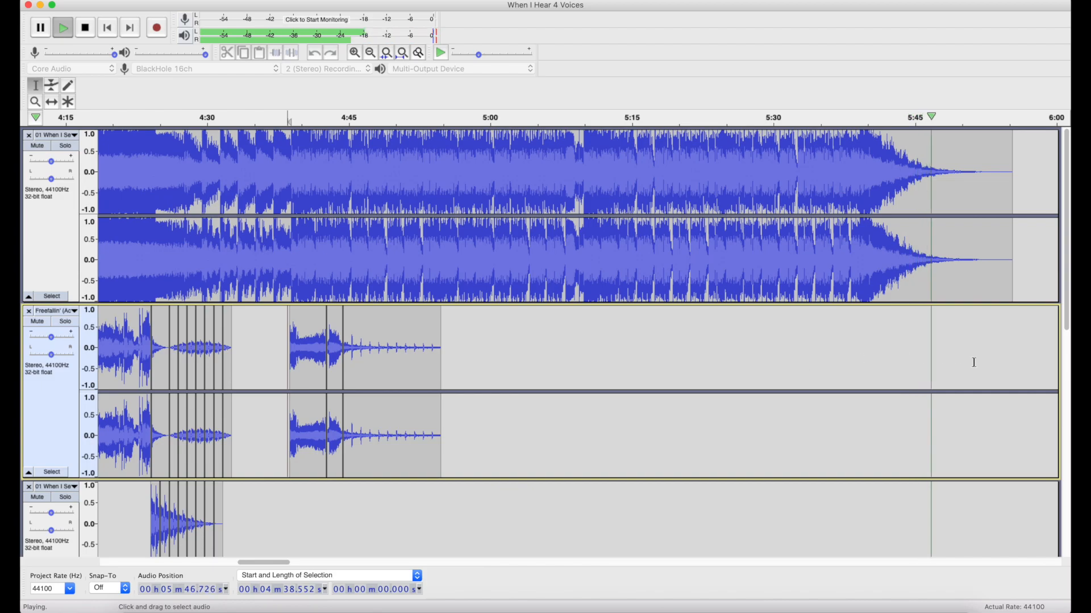
key(space)
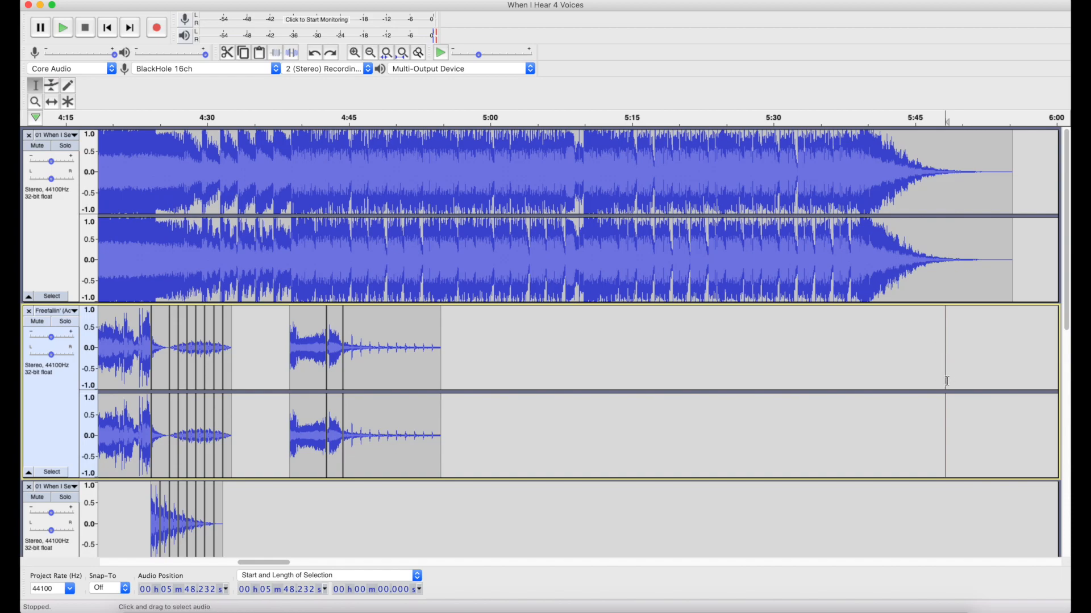
scroll(946, 382, down, 10)
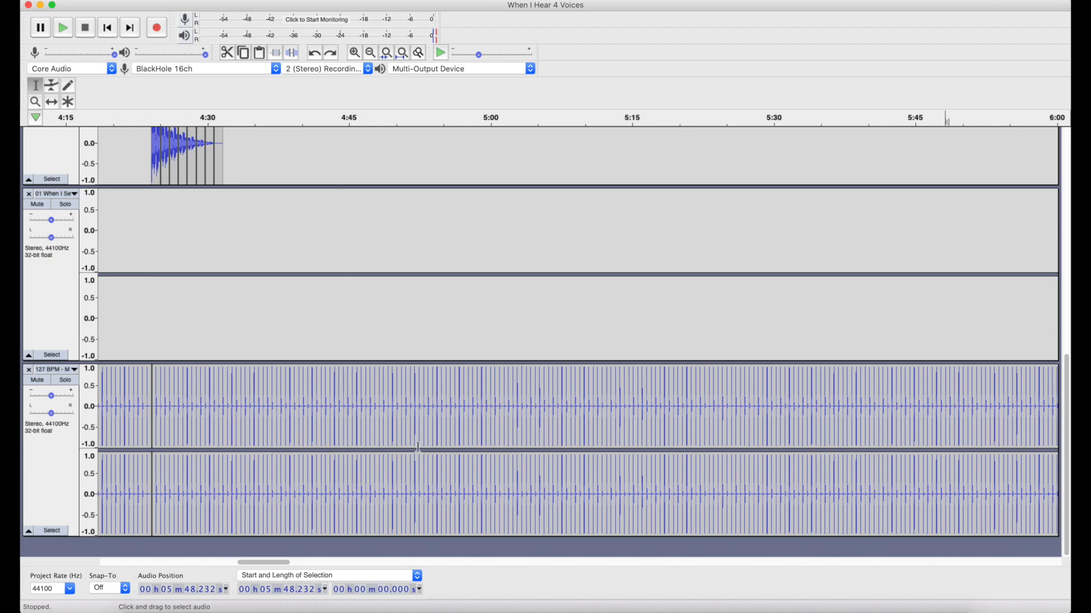
Mute the 127 BPM beat track, play the mix from 5:52.802 while viewing the beat track's full length, and stop playback.
scroll(524, 443, up, 12)
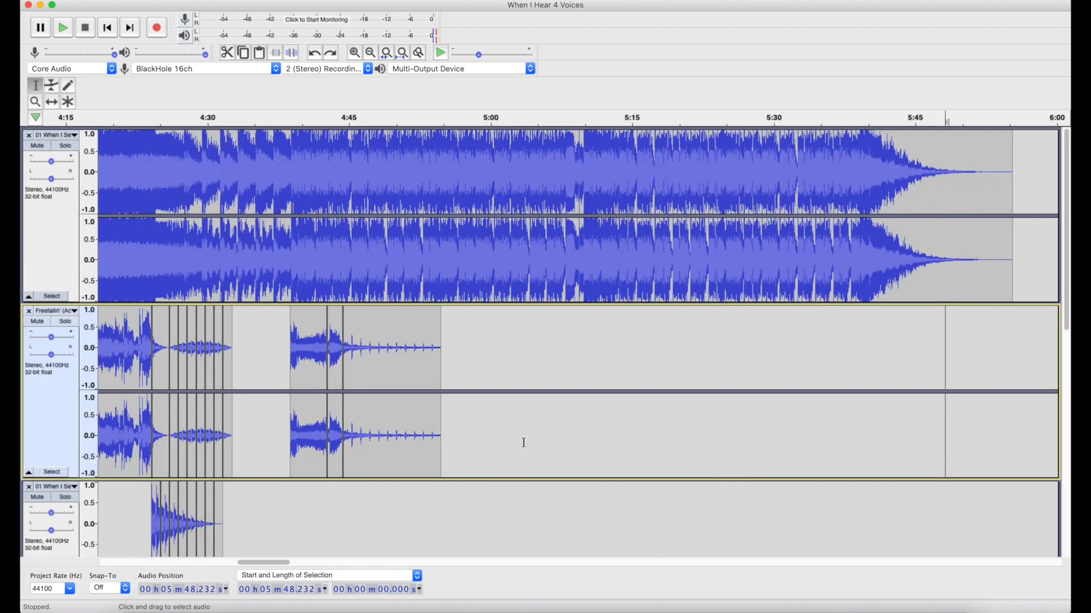
click(989, 382)
scroll(875, 412, down, 12)
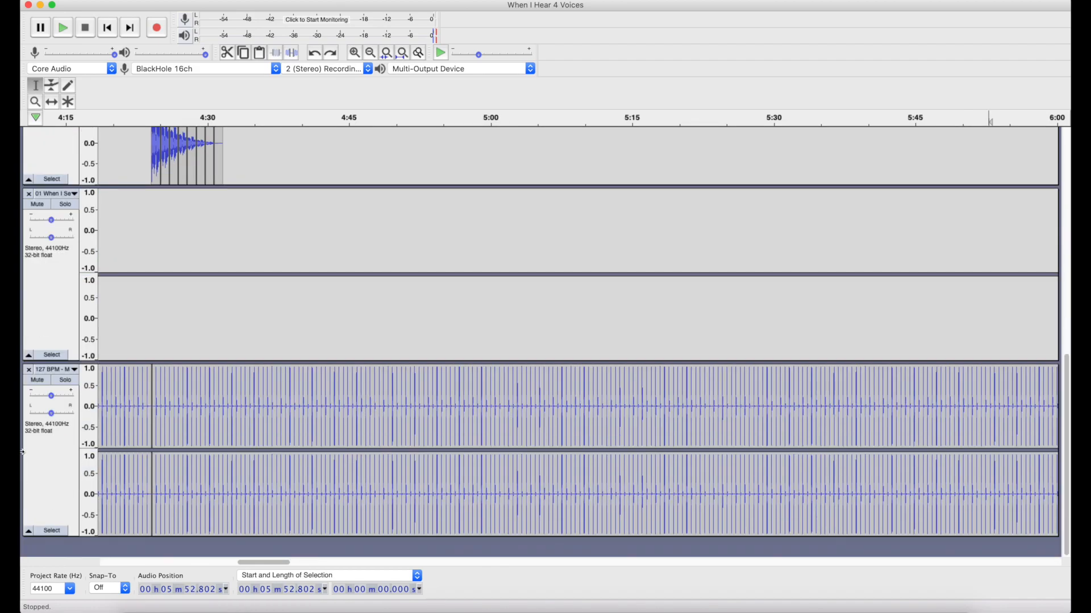
key(space)
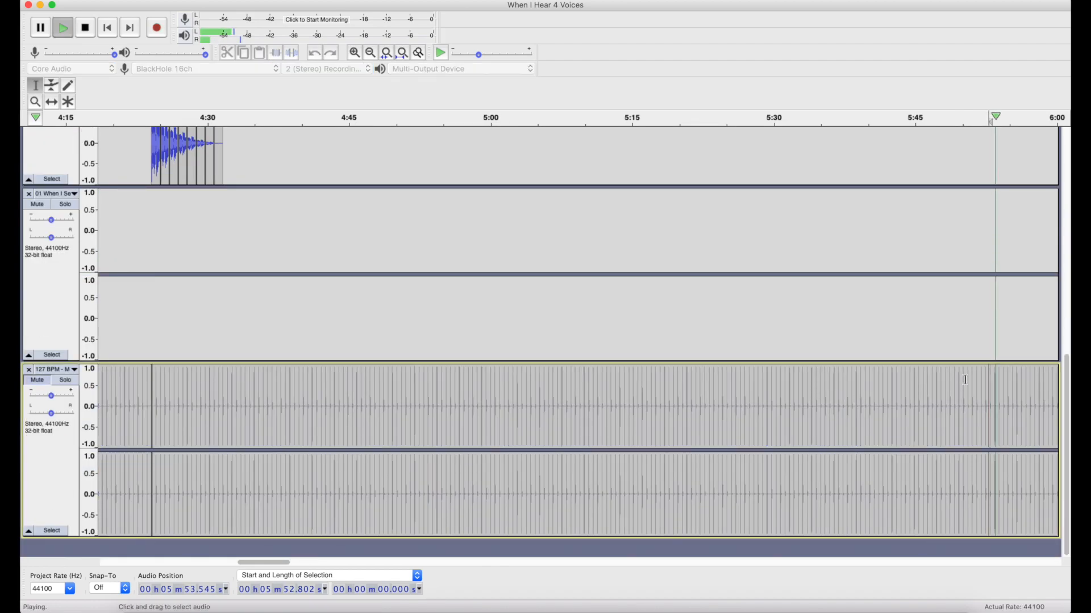
scroll(965, 383, down, 5)
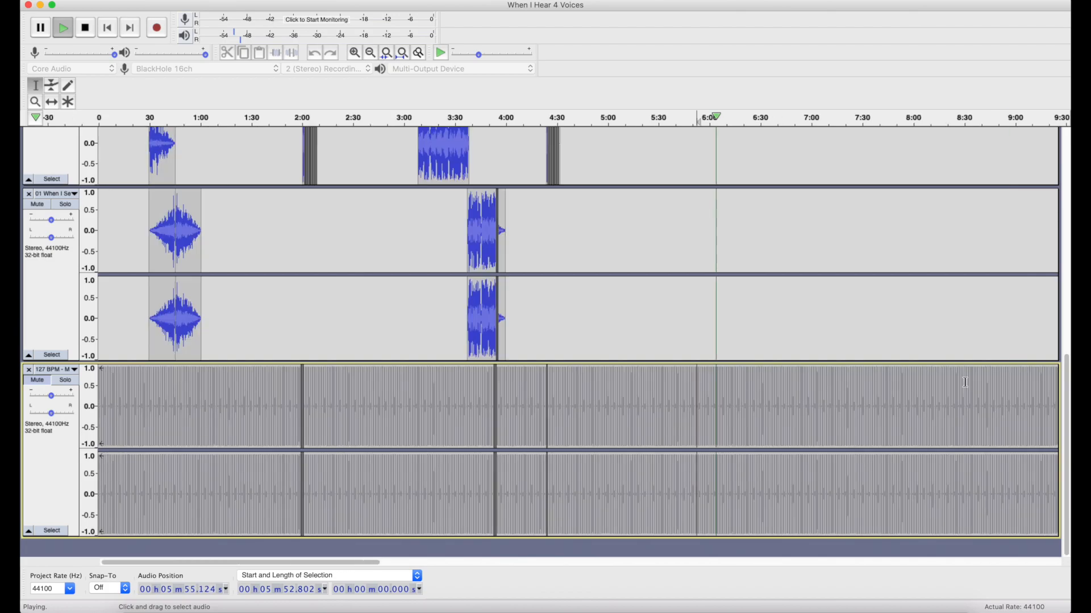
scroll(964, 382, down, 3)
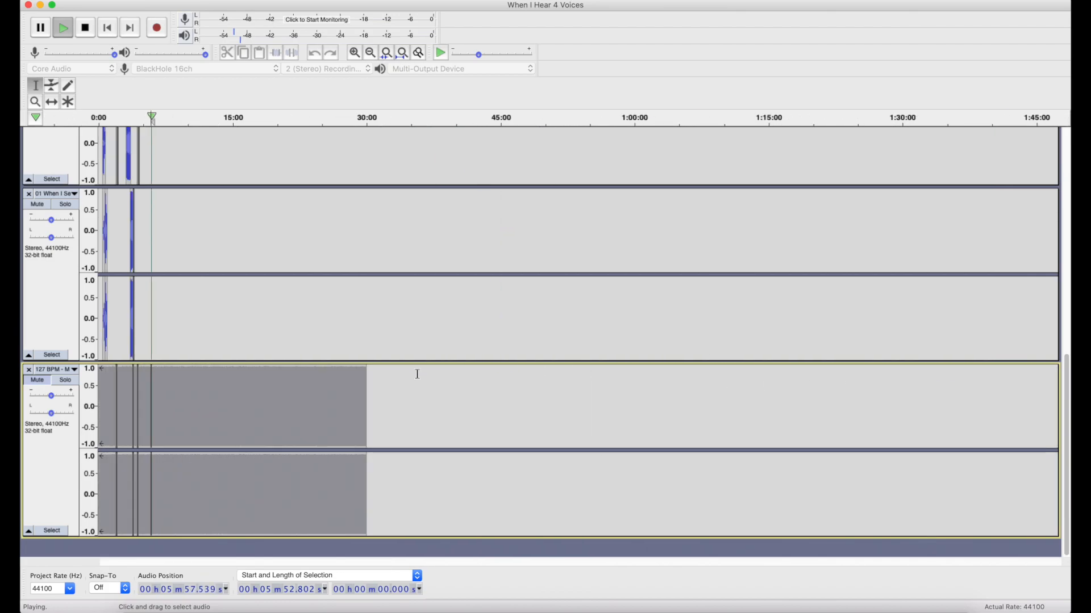
key(space)
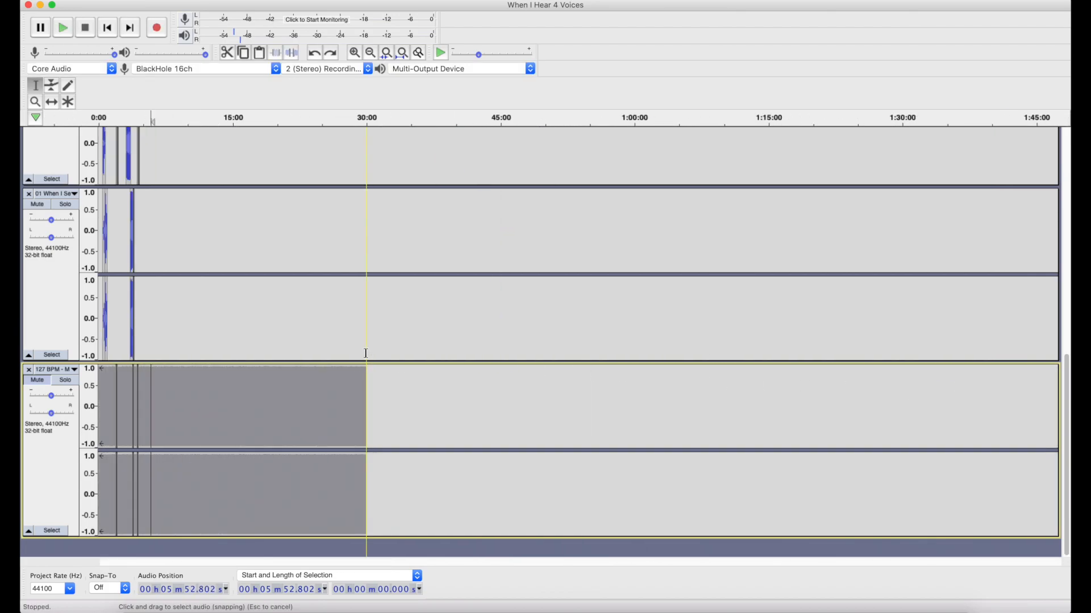
Place the cursor at 4:55.322 in the track above the beat and view the whole mashup arrangement up to the first track.
click(142, 312)
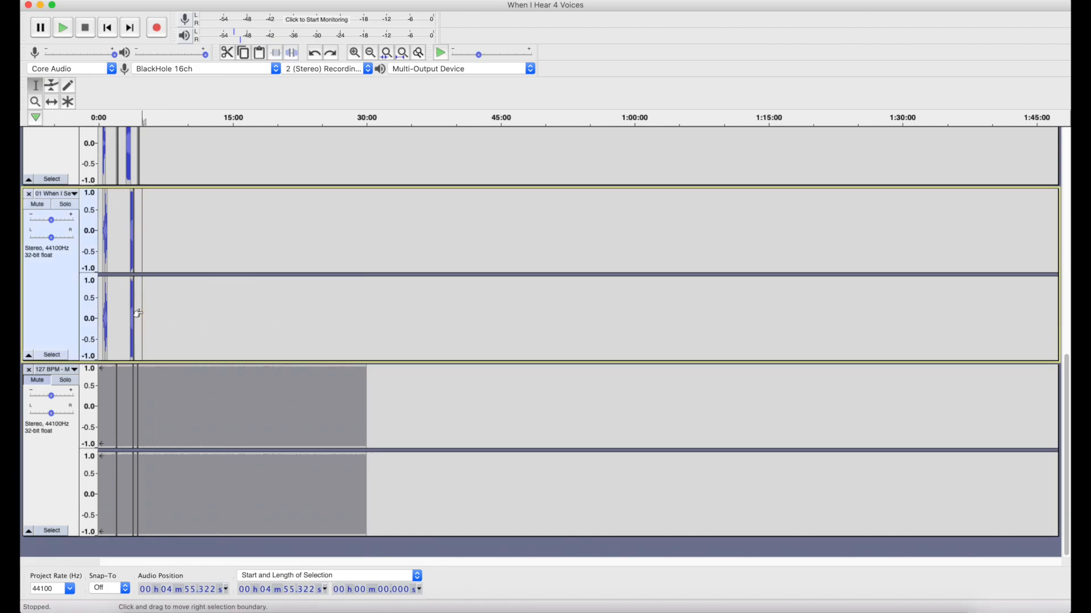
scroll(143, 312, up, 3)
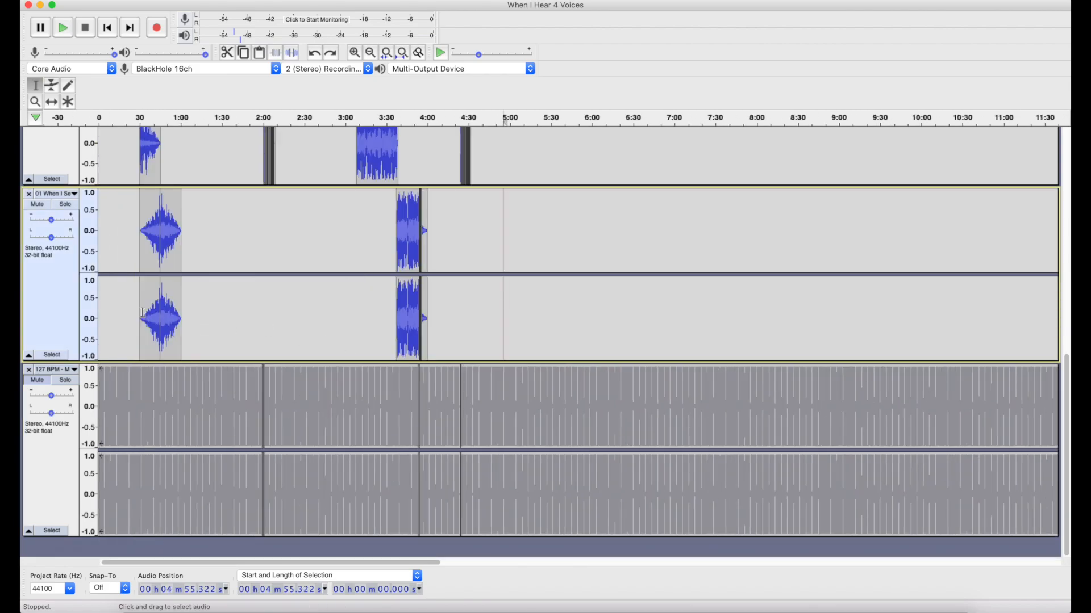
scroll(143, 312, up, 5)
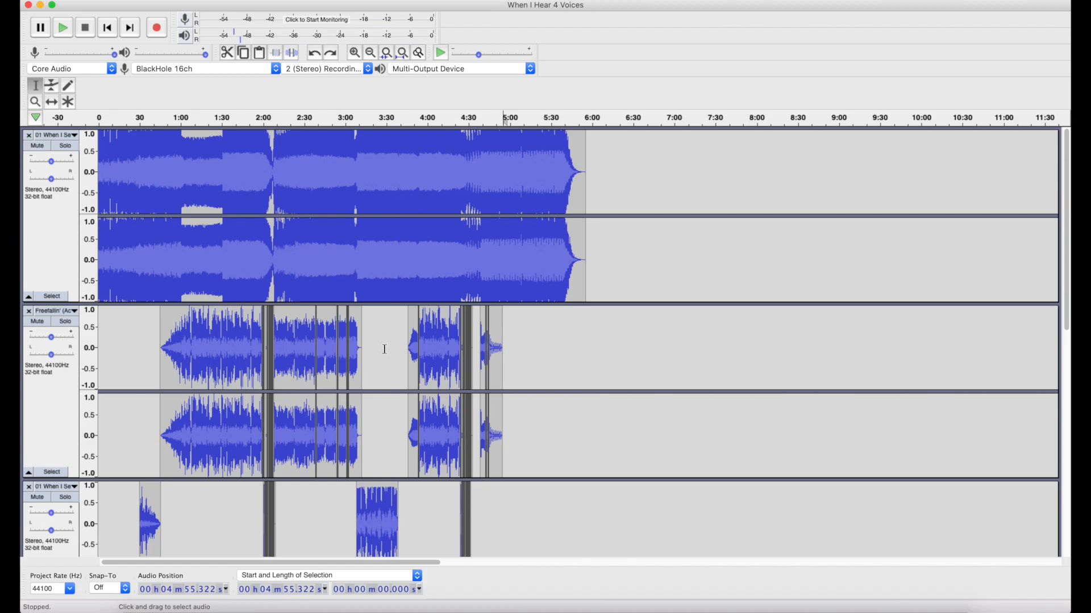
Look through the available audio export formats and the multiple-file export option without exporting the project.
click(104, 1)
mouse_move(128, 74)
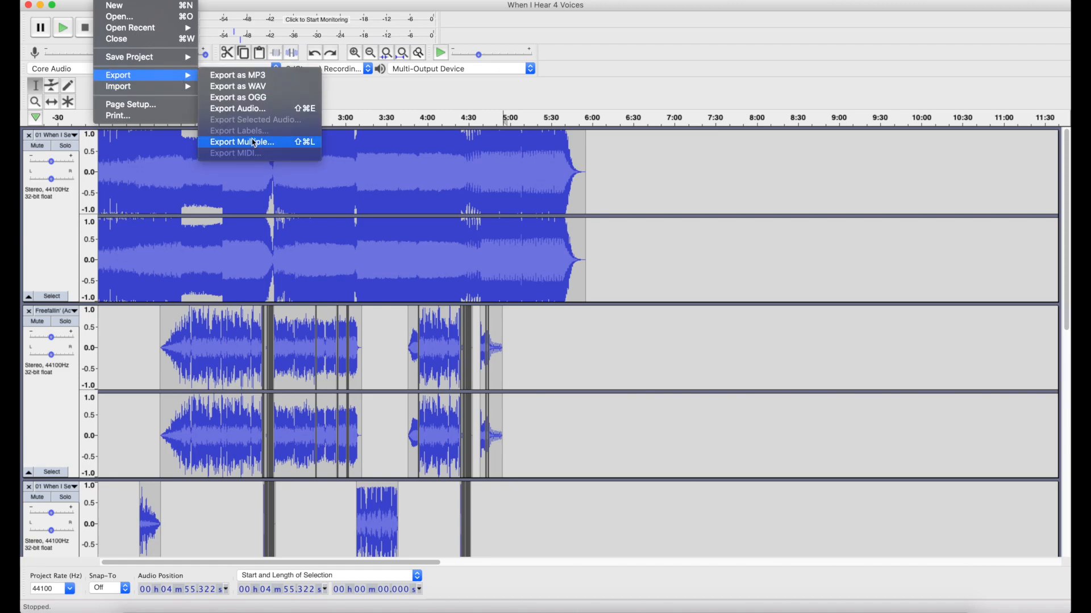
mouse_move(242, 0)
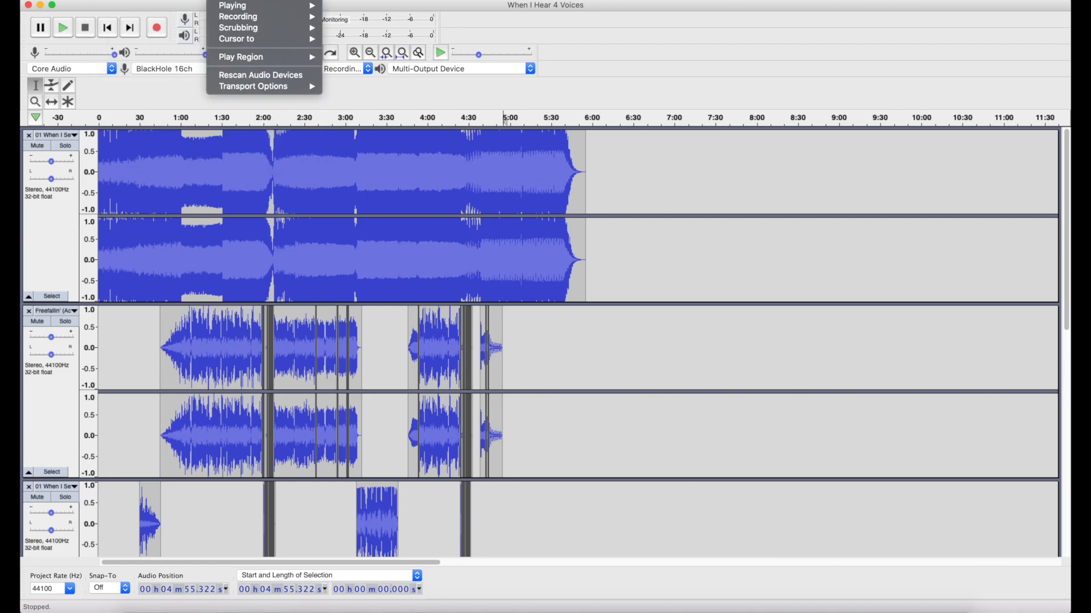
mouse_move(103, 1)
mouse_move(153, 86)
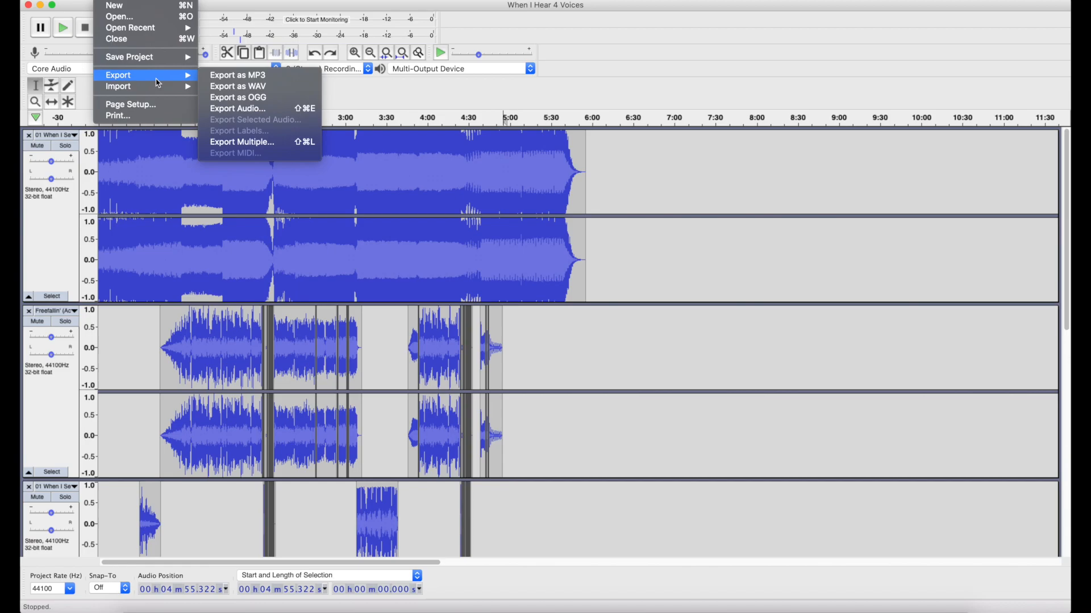
click(154, 197)
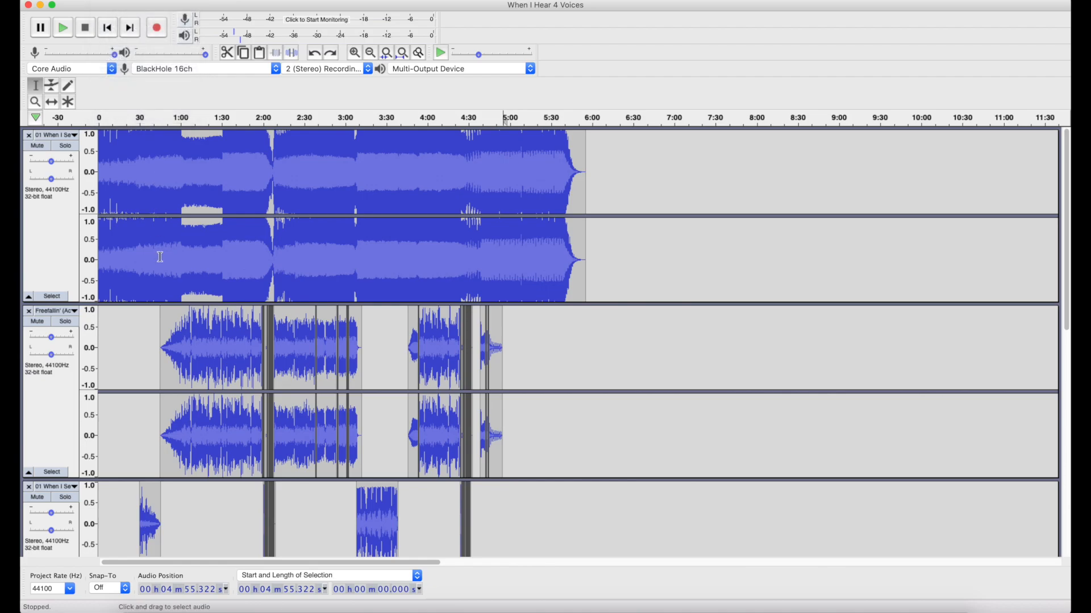